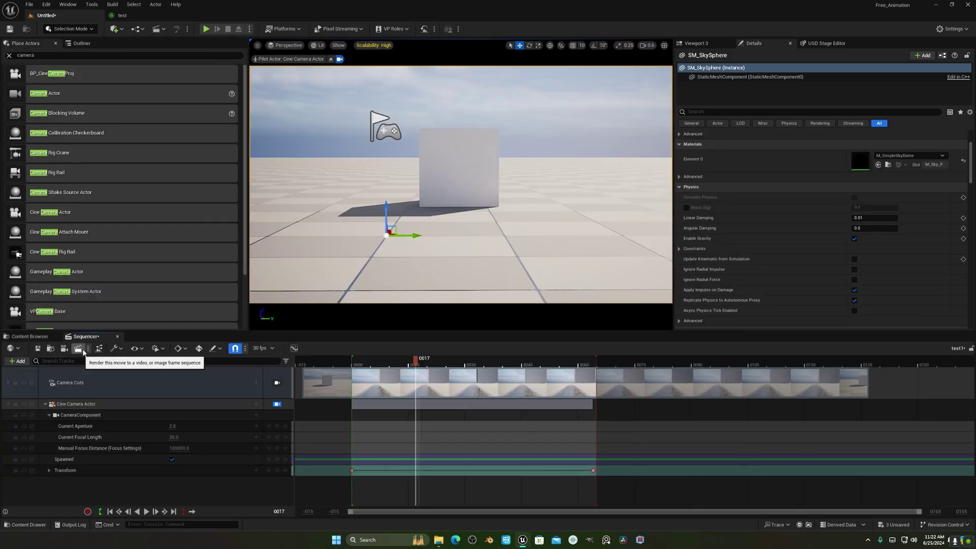
Open the Movie Render Queue and search the plugins for "movie"
click(79, 349)
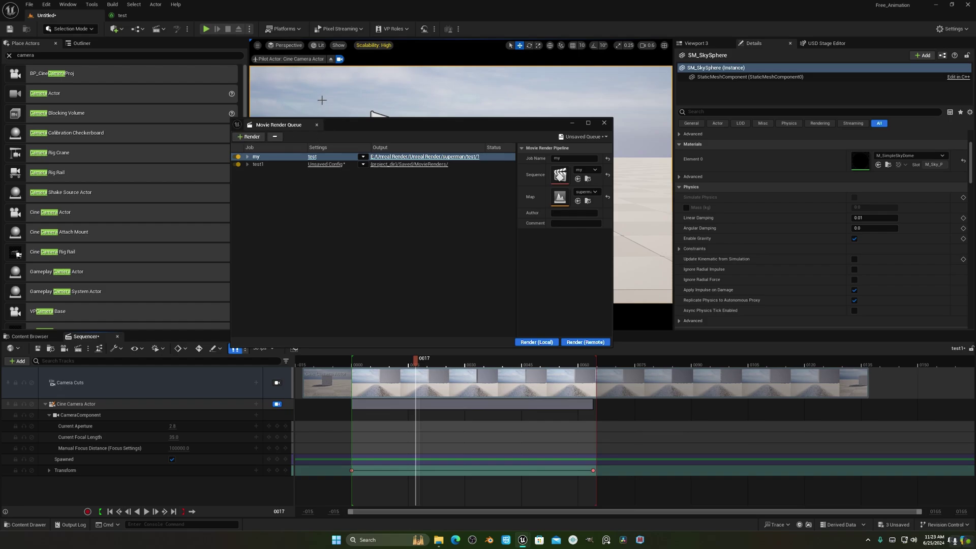
click(46, 4)
click(75, 133)
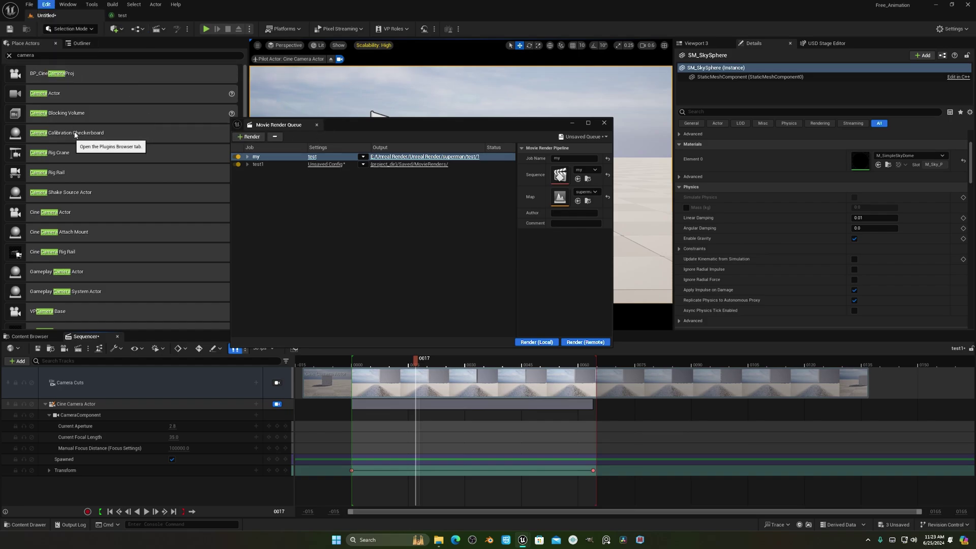
text(movie)
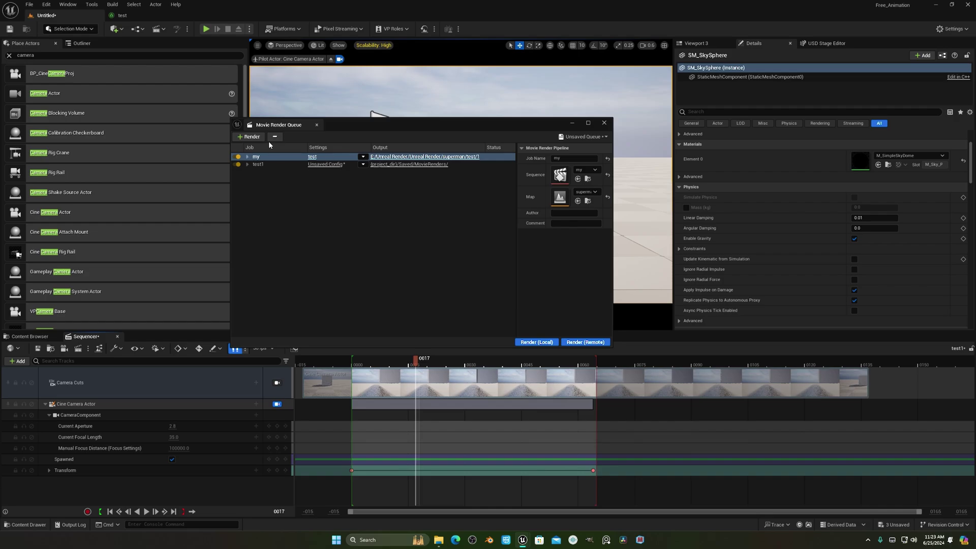
Add the test1 level sequence as a new render job and disable the two older jobs in the queue
click(249, 137)
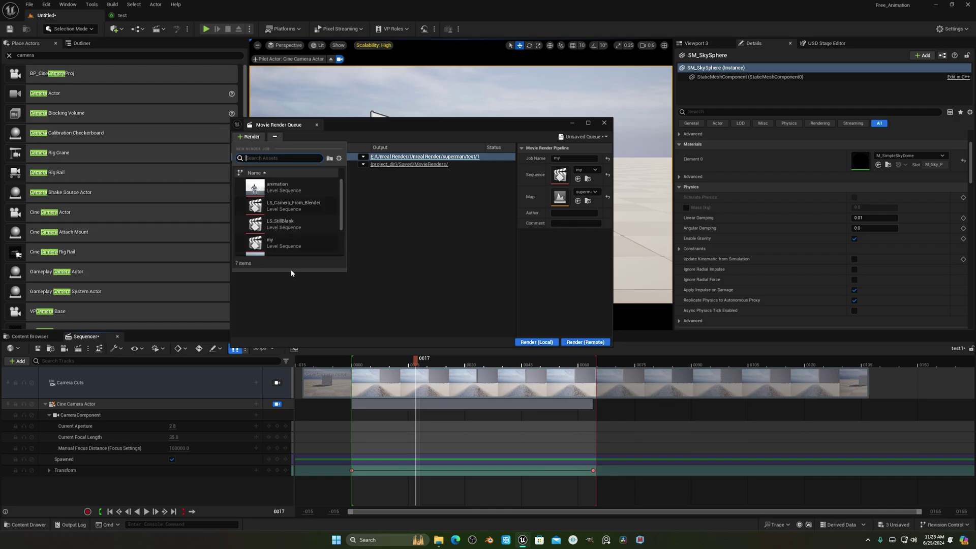
scroll(297, 238, down, 3)
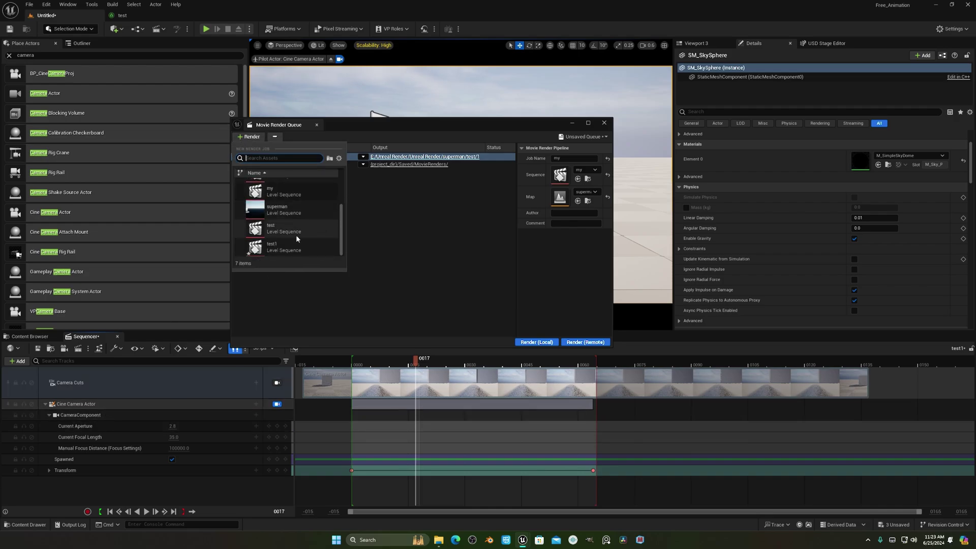
click(296, 246)
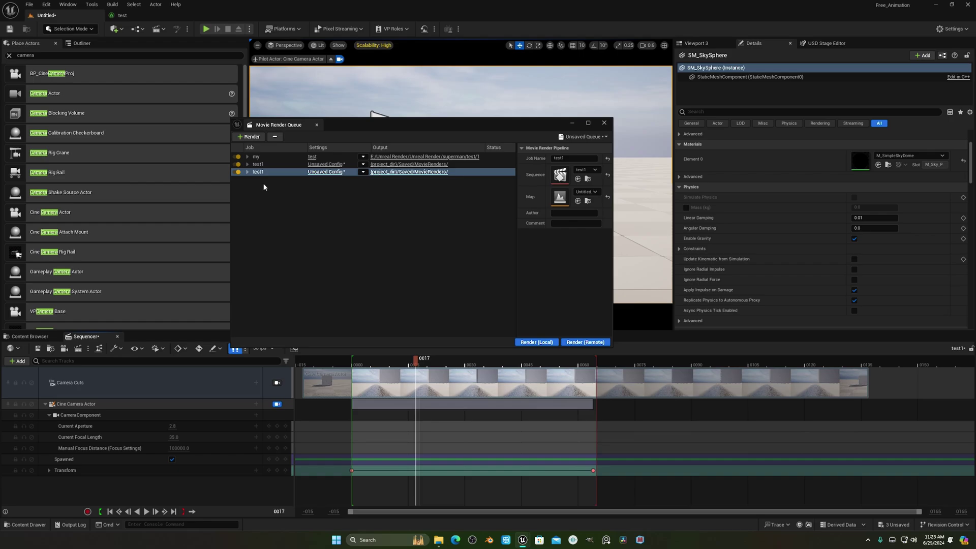
click(237, 164)
click(237, 157)
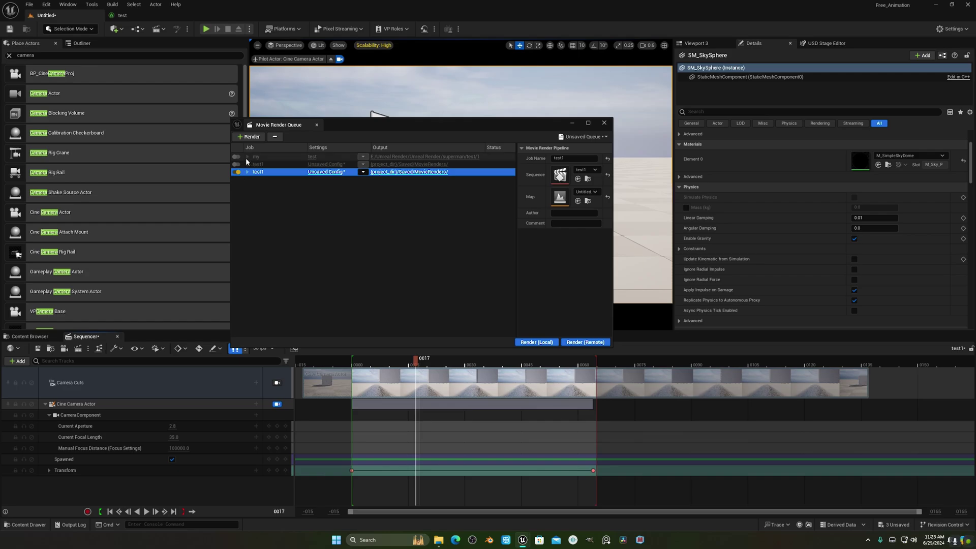
Replace the new test1 job's unsaved config with an experimental graph and maximize the graph editor
click(330, 173)
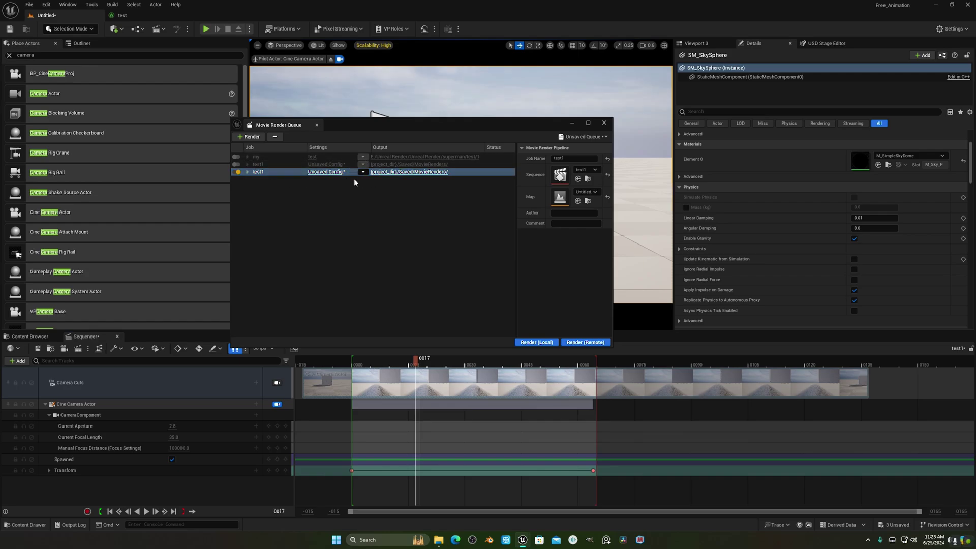
click(363, 172)
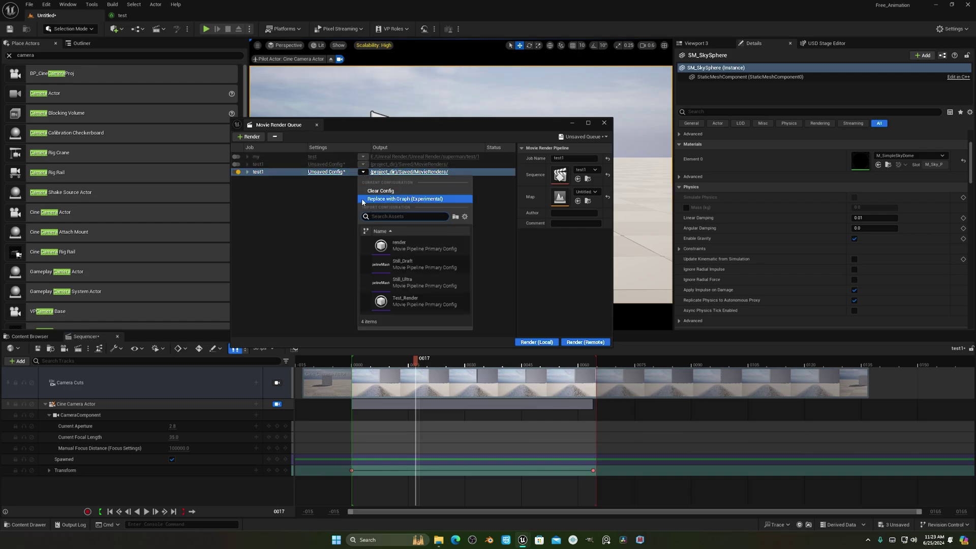
click(405, 199)
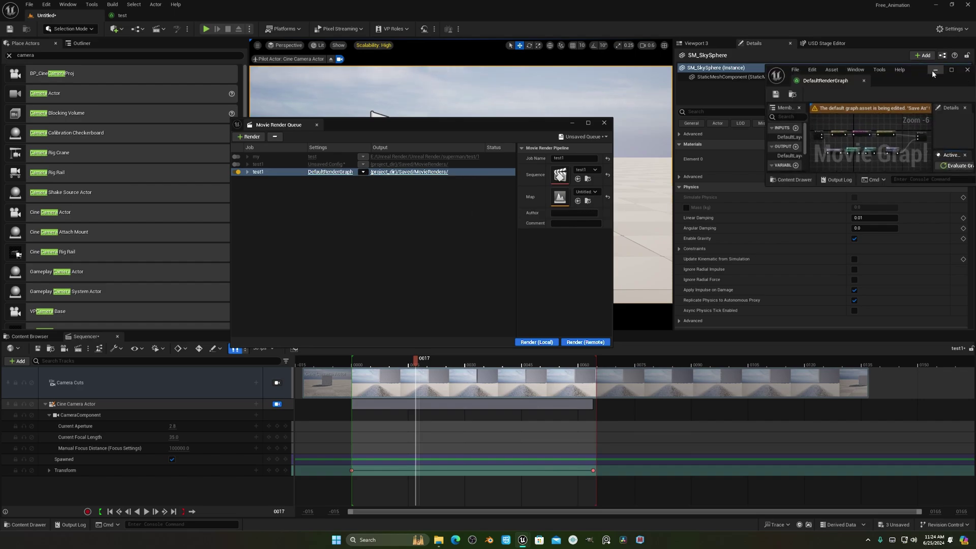
click(900, 70)
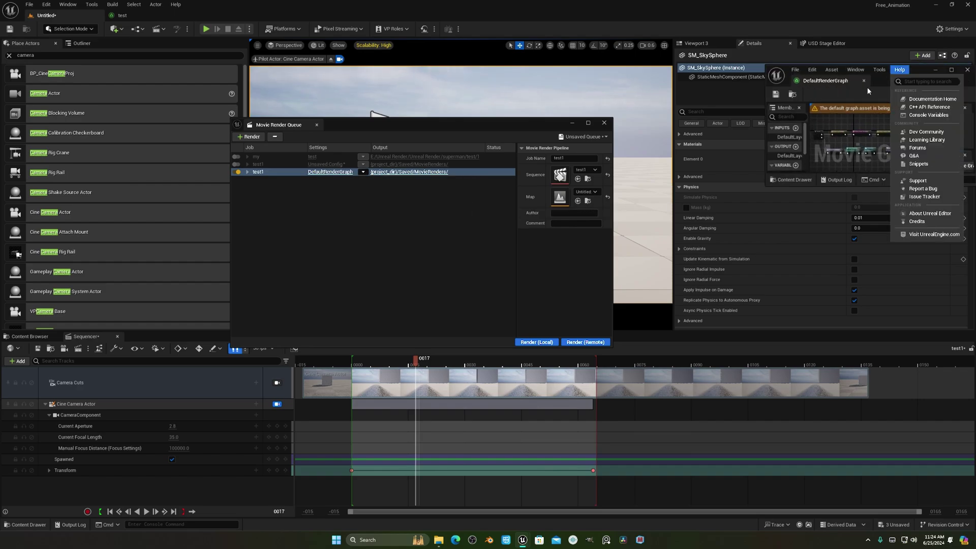
click(934, 70)
click(951, 70)
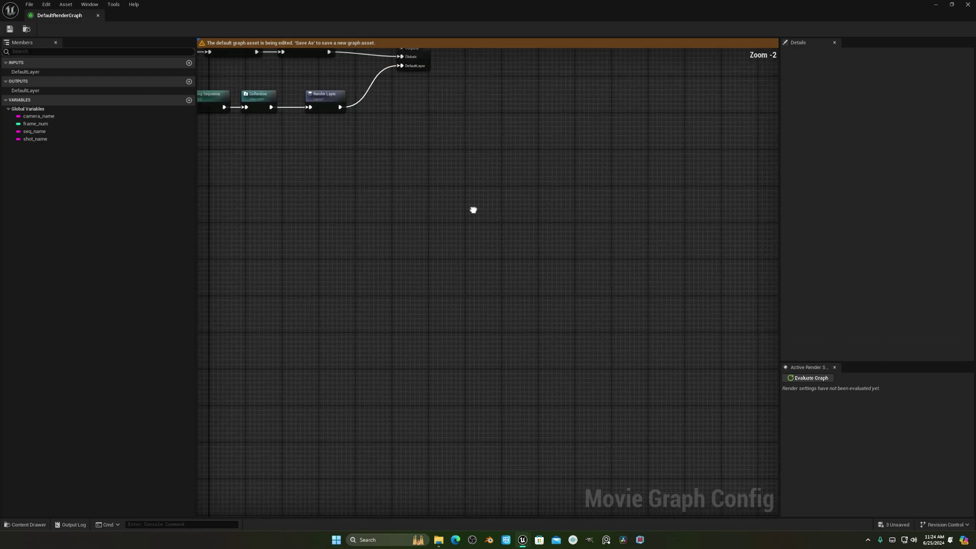
Save the default render graph as a new asset named test1 in the Content/Render/graph folder
right_drag(473, 210, 562, 285)
click(29, 5)
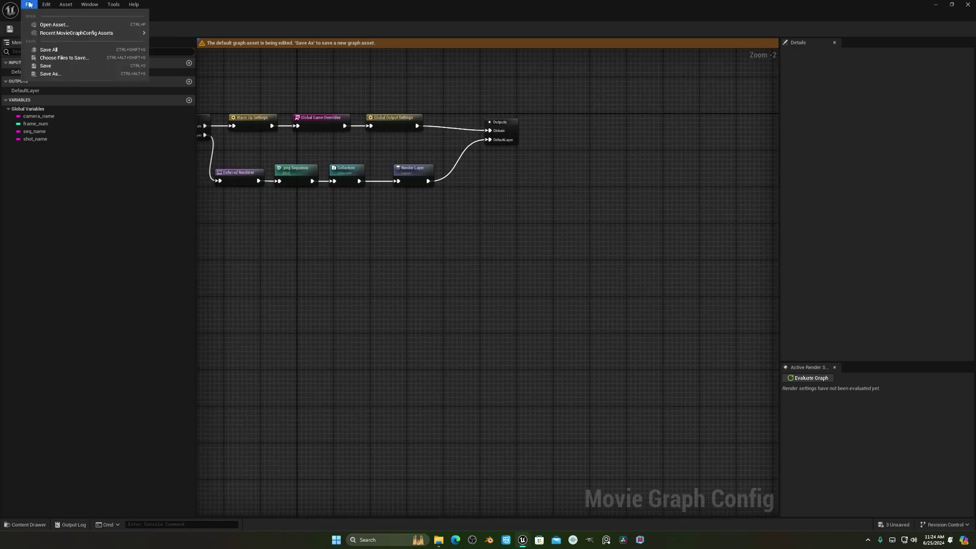
click(50, 74)
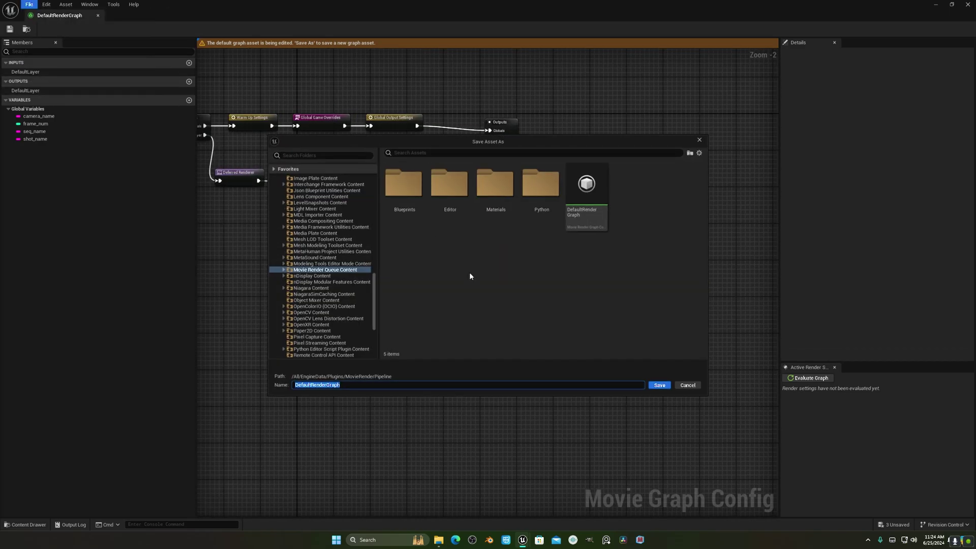
drag(374, 292, 373, 187)
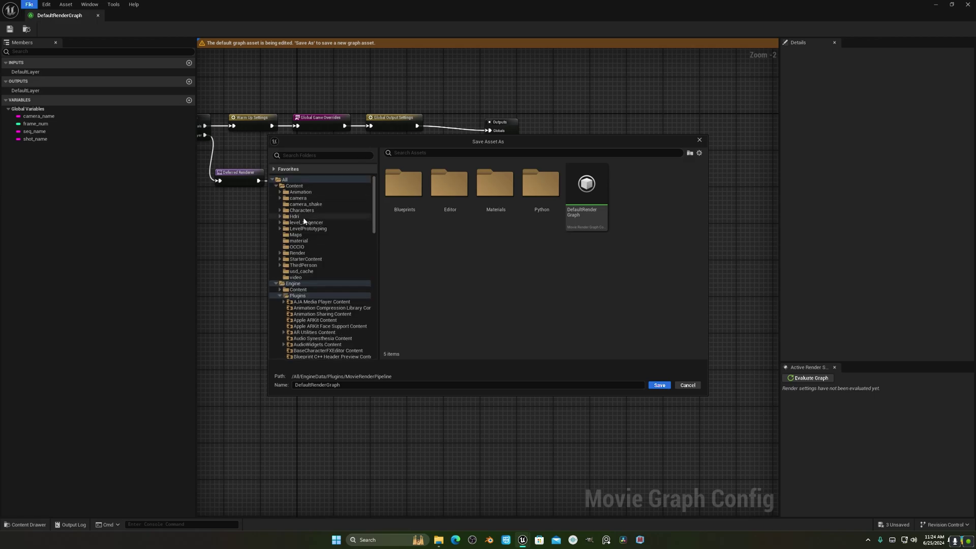
click(317, 253)
click(318, 385)
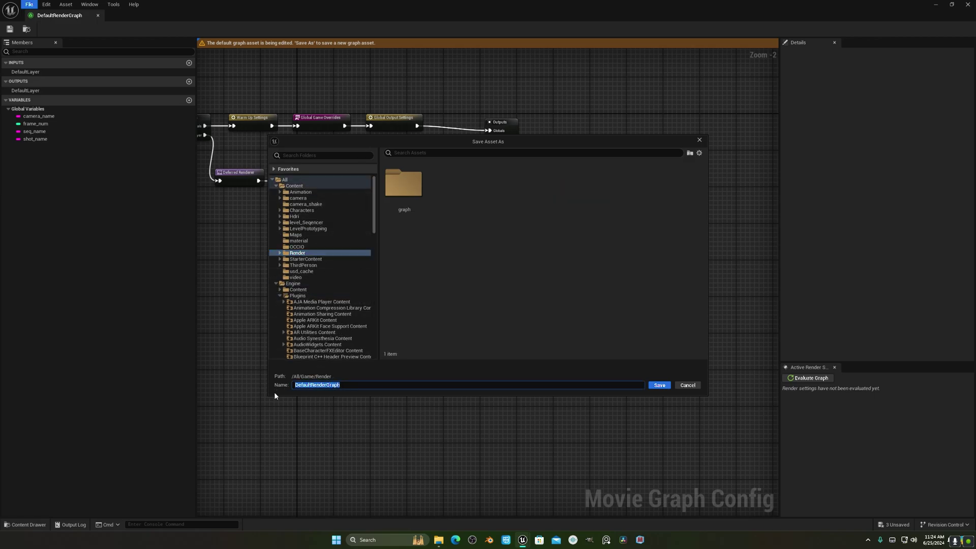
double_click(406, 192)
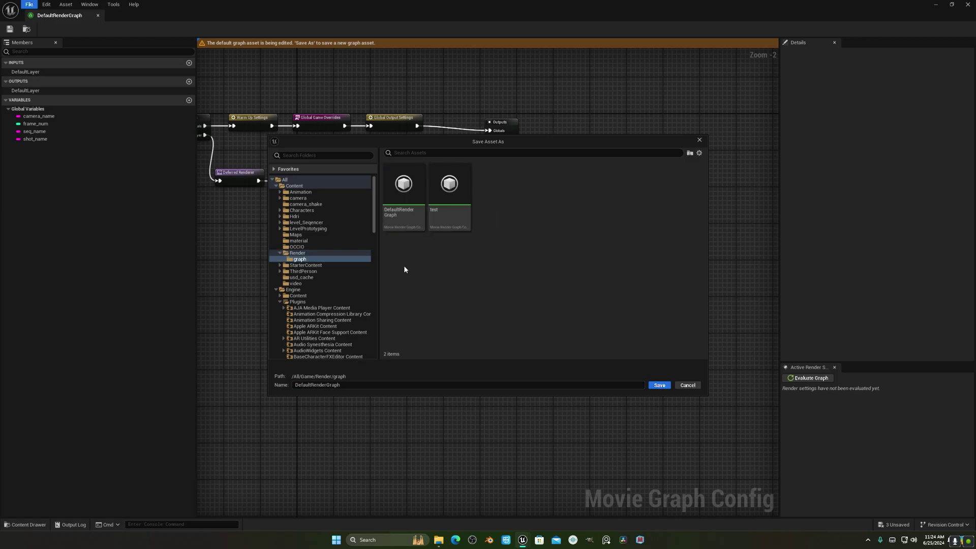
click(348, 386)
text(test)
key(Return)
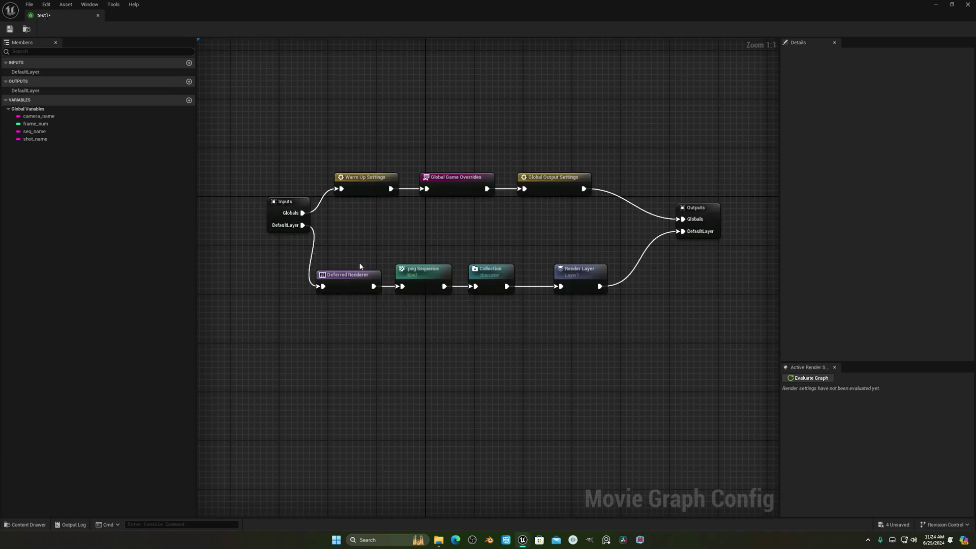
Spread out the Inputs node and both node rows of the graph, and look through the individual nodes' settings
drag(350, 241, 598, 293)
drag(591, 277, 609, 277)
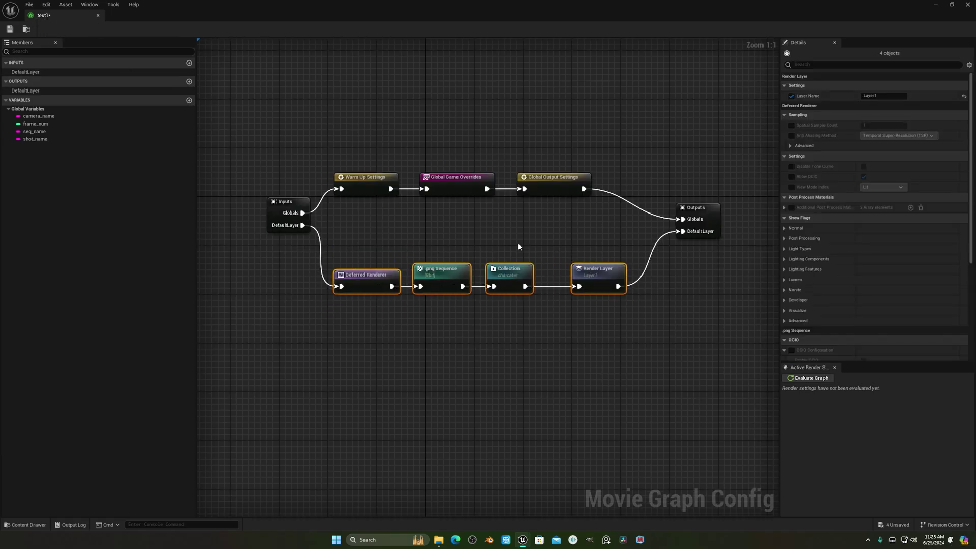
click(519, 245)
click(372, 179)
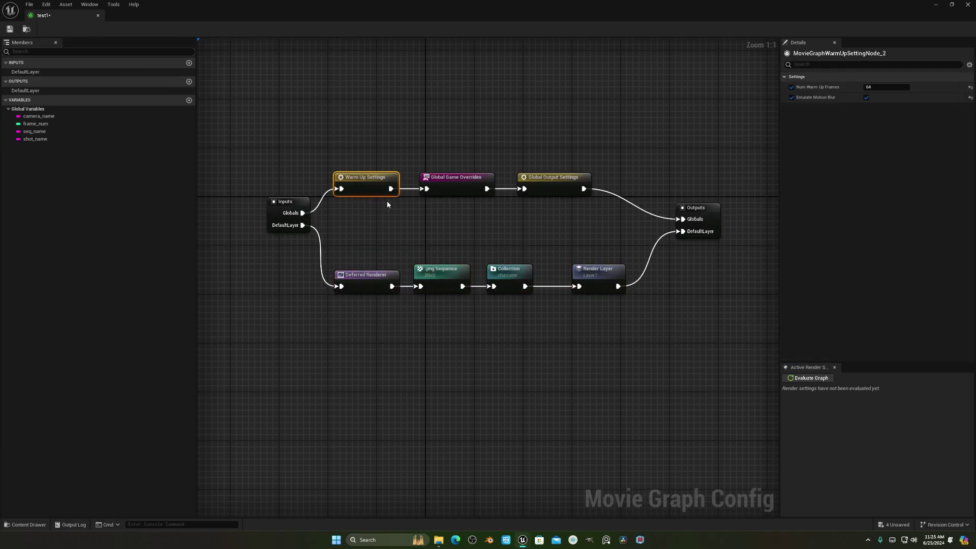
click(464, 191)
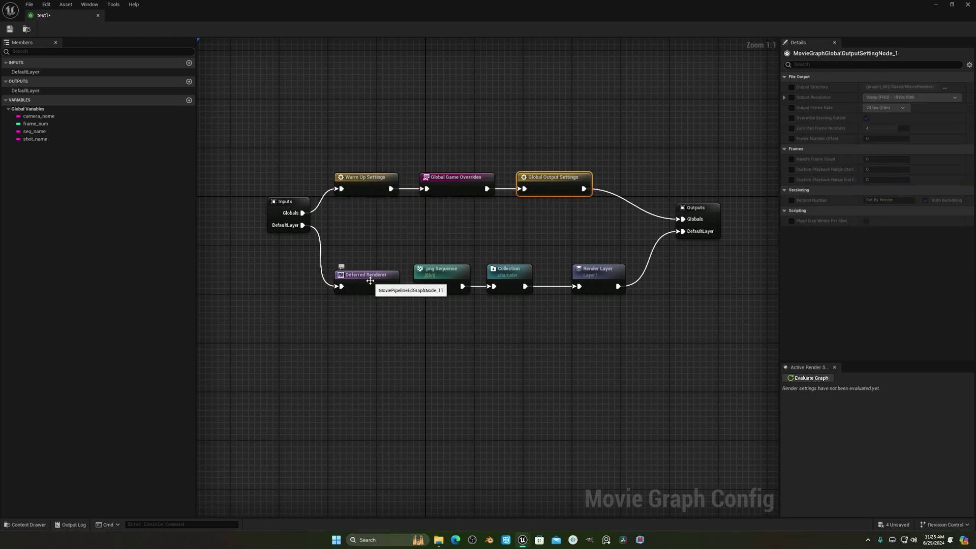
drag(372, 281, 366, 280)
drag(438, 237, 641, 299)
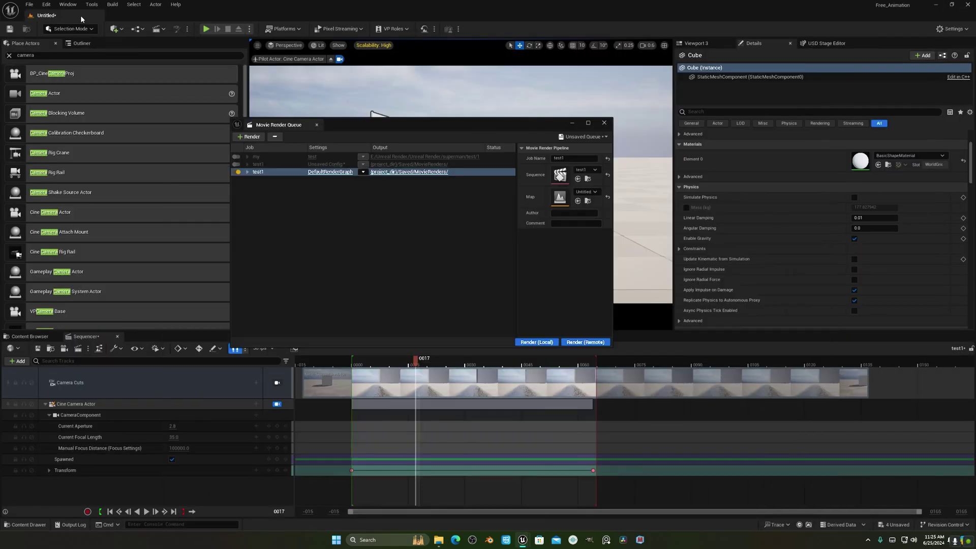
Search the project settings for "alpha" and check the option for alpha channel support in post processing
click(46, 5)
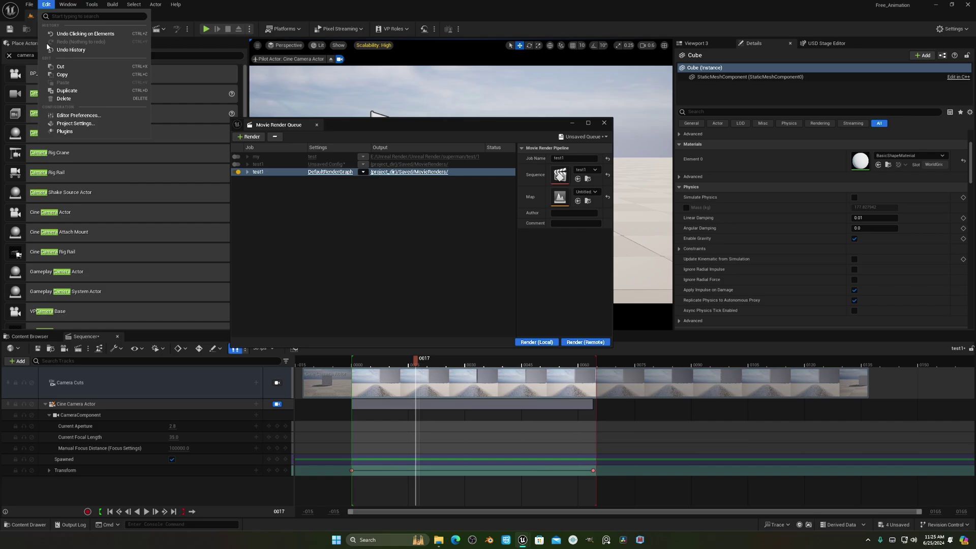
click(88, 123)
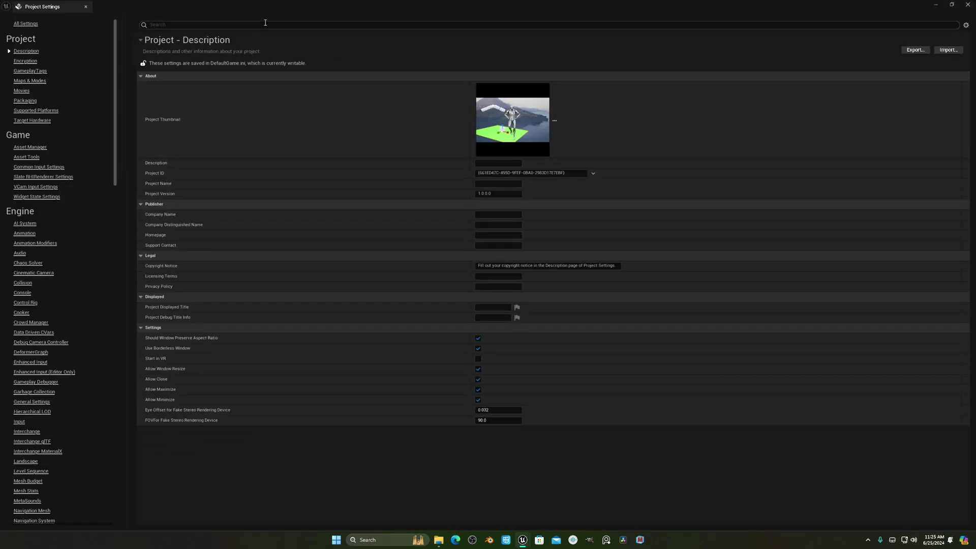
click(264, 27)
text(al)
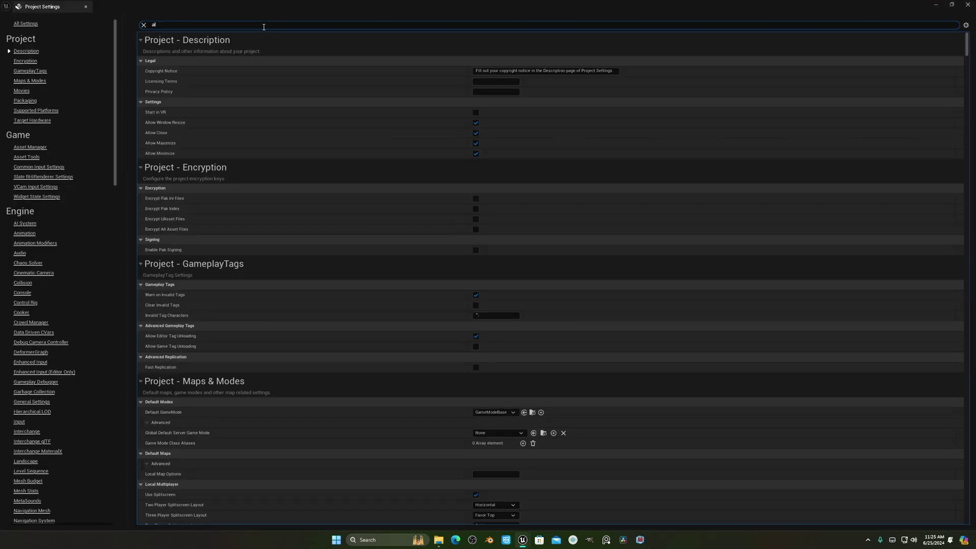
text(pha)
click(511, 127)
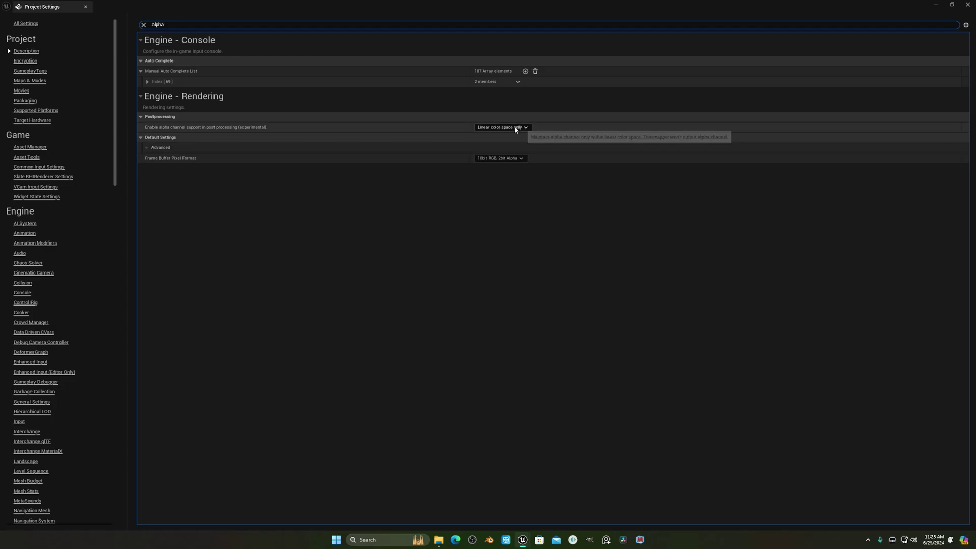
click(391, 125)
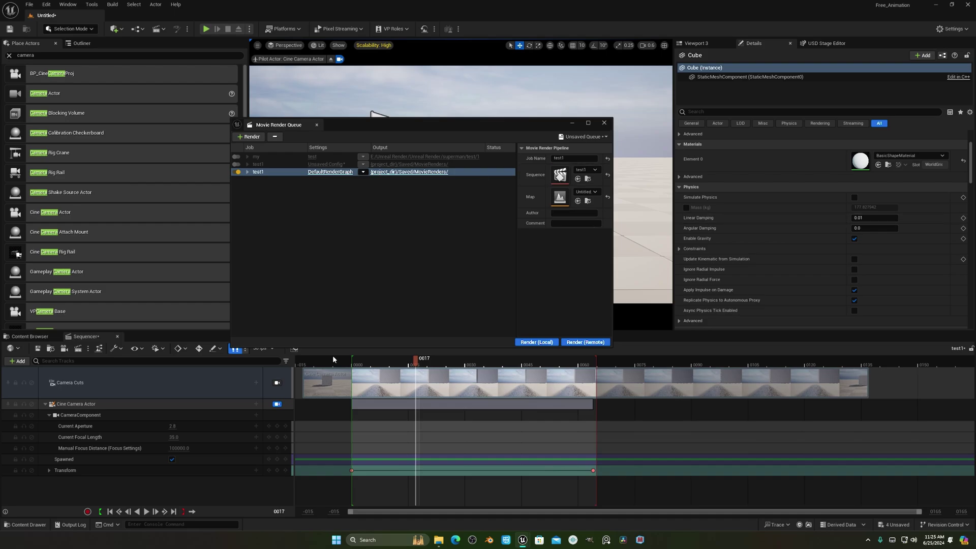
Dock the test1 graph beside the level and reset the Warm Up Settings node's number of warm up frames to 0
click(332, 172)
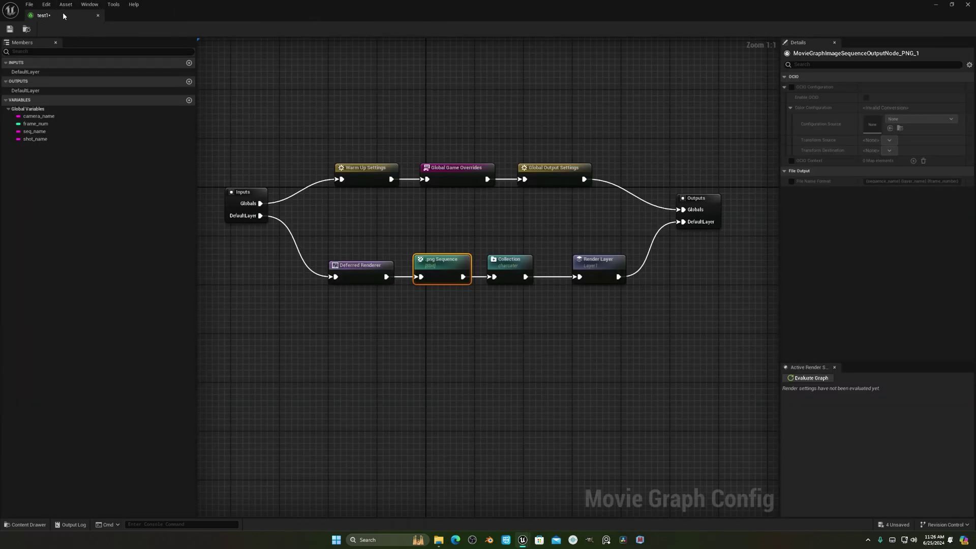
drag(64, 16, 133, 14)
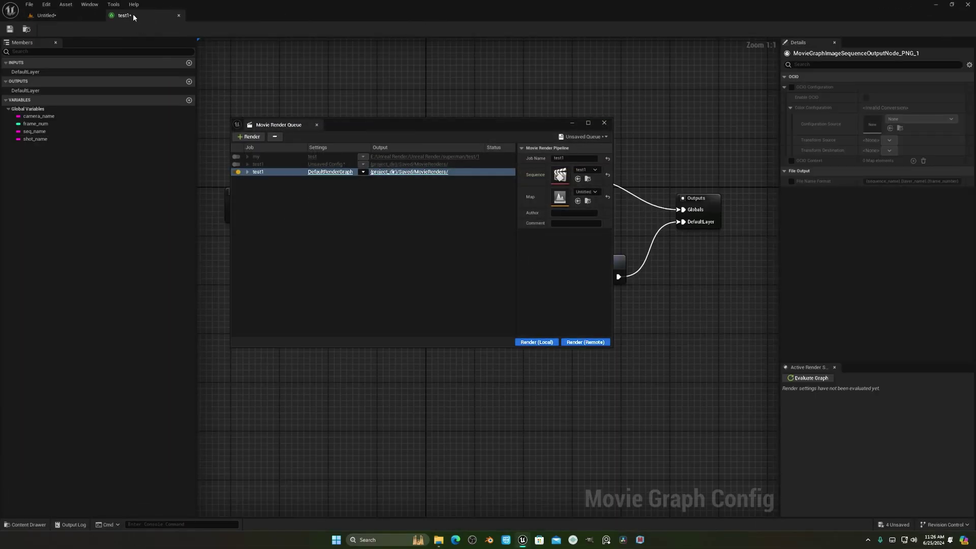
click(365, 171)
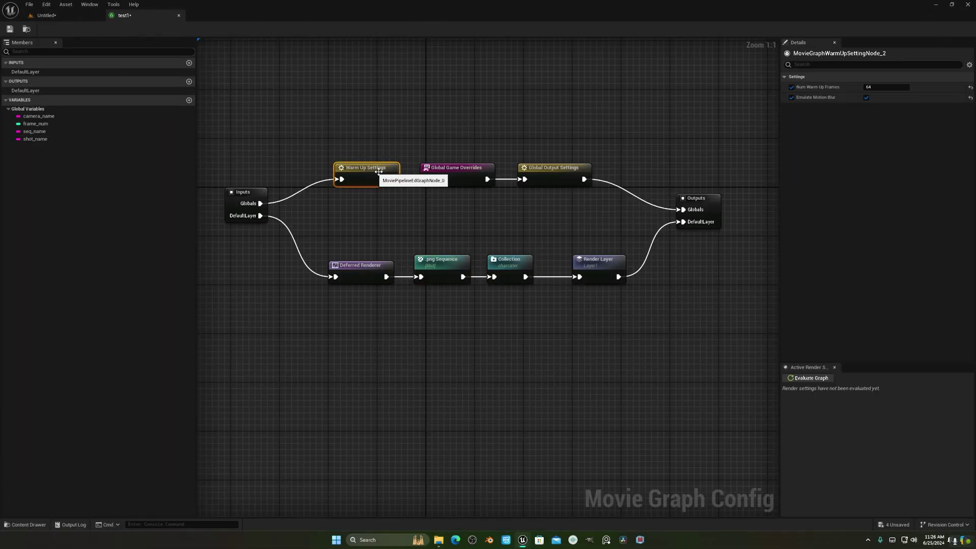
click(693, 96)
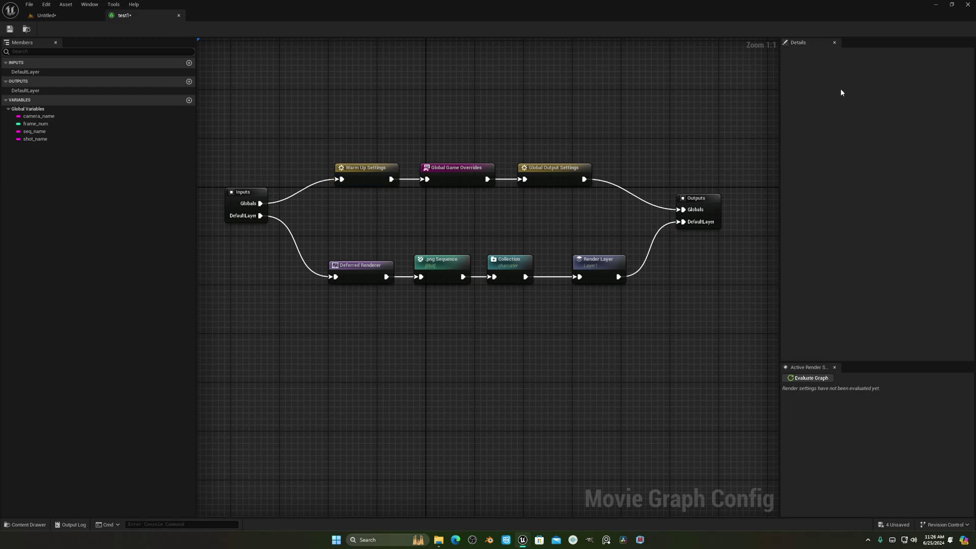
click(458, 175)
click(370, 170)
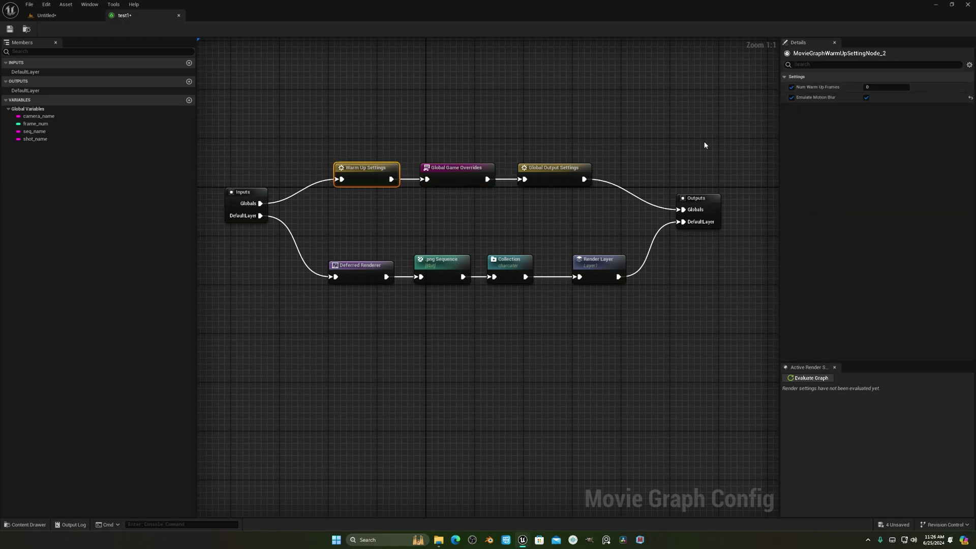
Enable the output directory, output resolution and output frame rate overrides on the Global Output Settings node
click(482, 174)
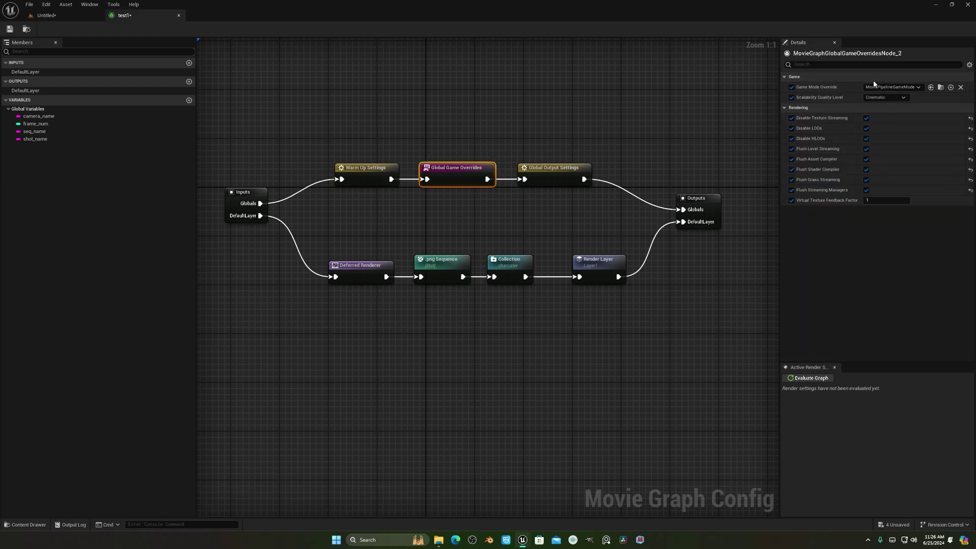
click(554, 173)
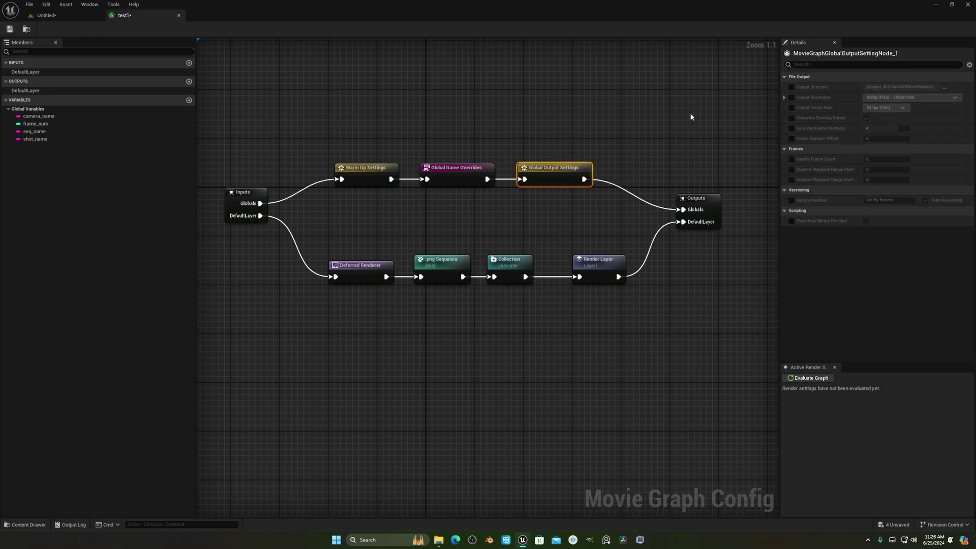
click(792, 97)
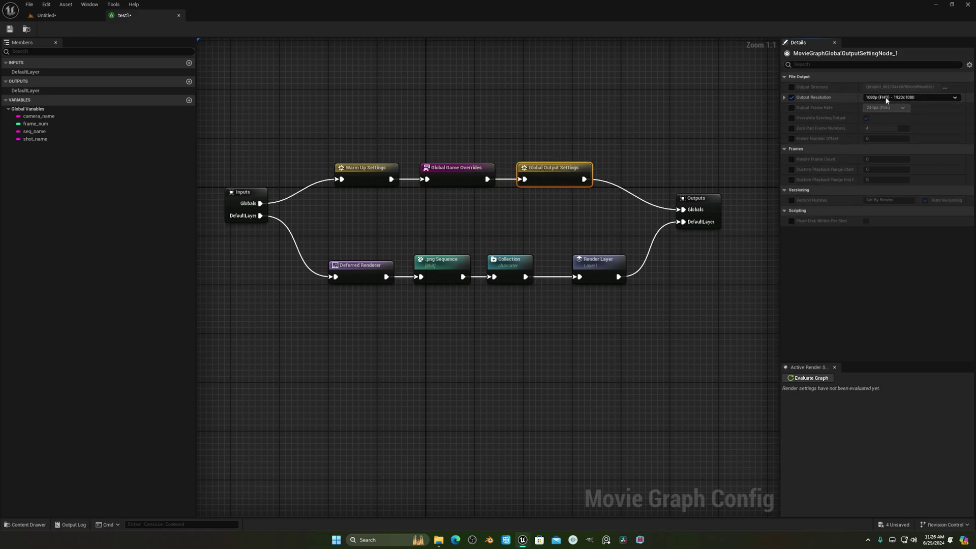
click(792, 107)
click(791, 87)
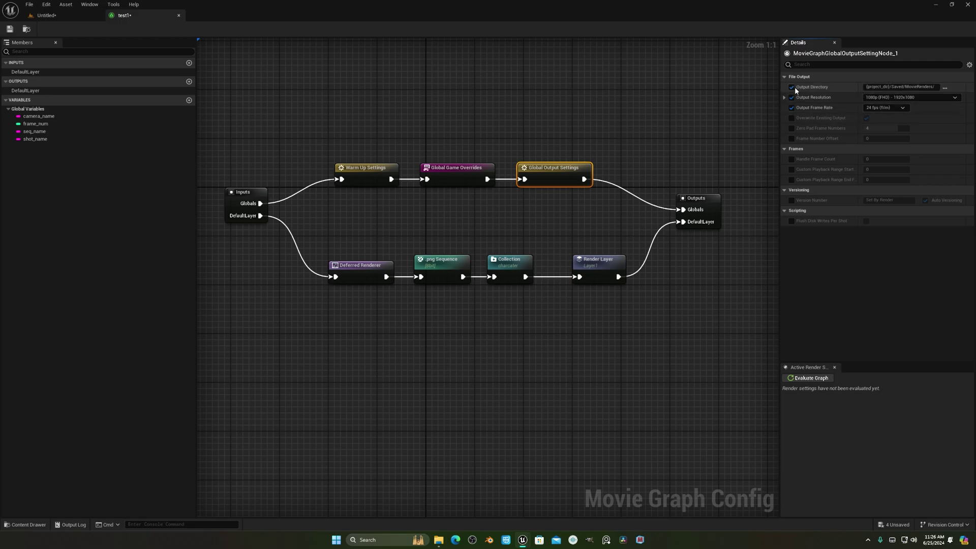
Set the Global Output Settings node's output directory to a folder under E:/Unreal Render/Unreal Render/superman
click(945, 87)
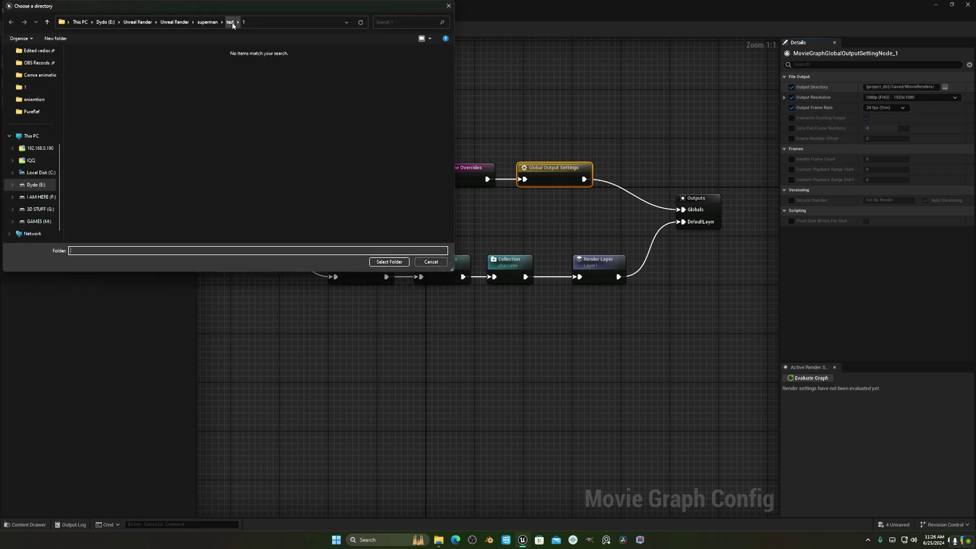
click(390, 262)
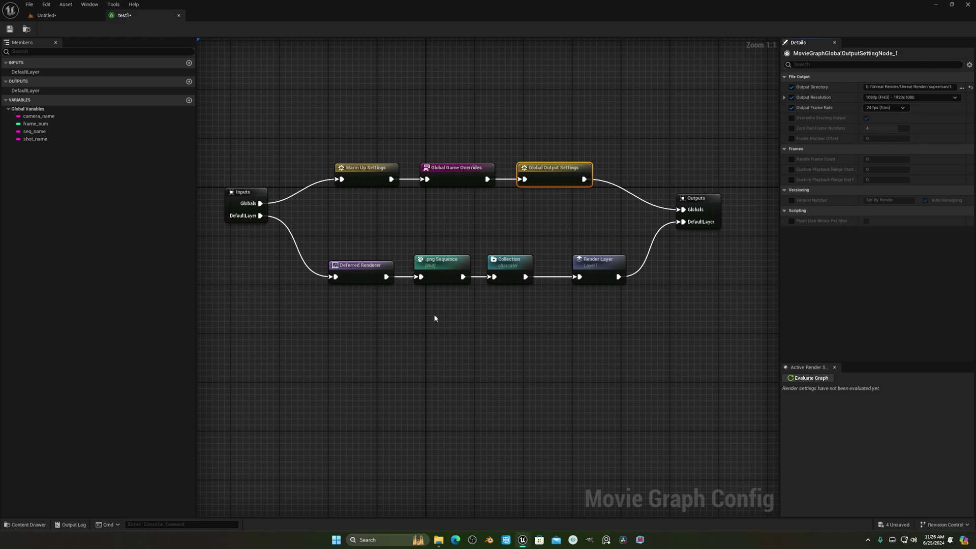
Enable the View Mode Index override on the Deferred Renderer node and choose Lit
drag(337, 263, 330, 264)
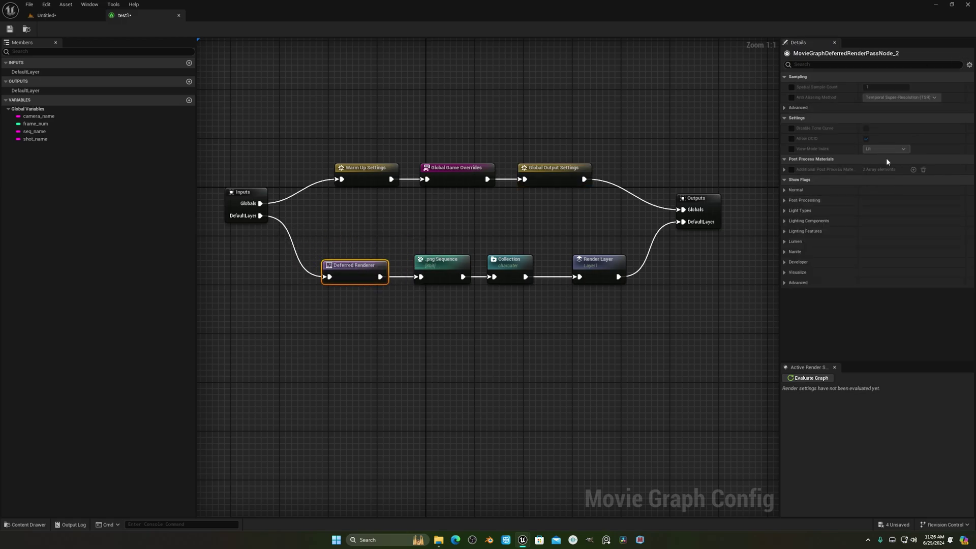
click(791, 148)
click(882, 152)
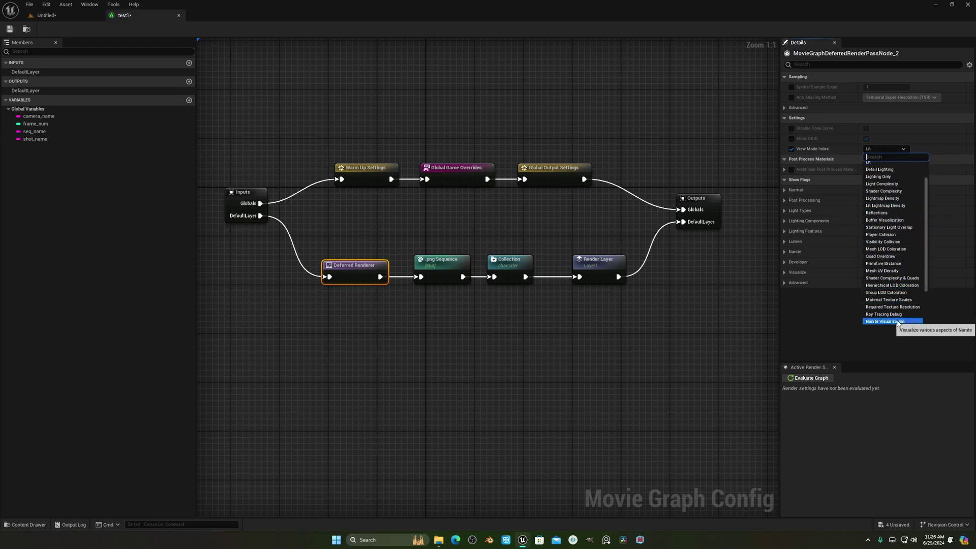
scroll(897, 320, up, 2)
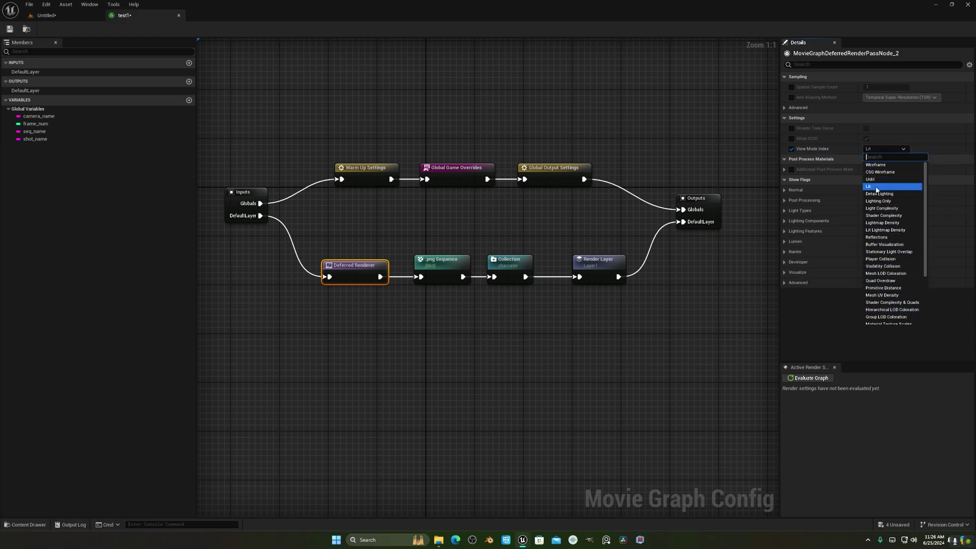
click(877, 186)
Enable the Deferred Renderer's spatial sample count and anti-aliasing method overrides, choosing Temporal Super-Resolution (TSR)
click(792, 87)
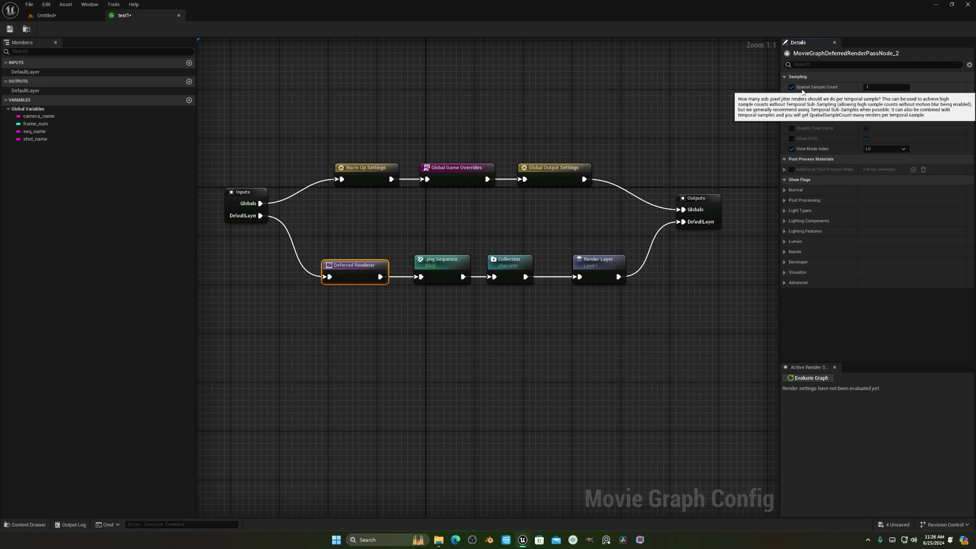
click(770, 111)
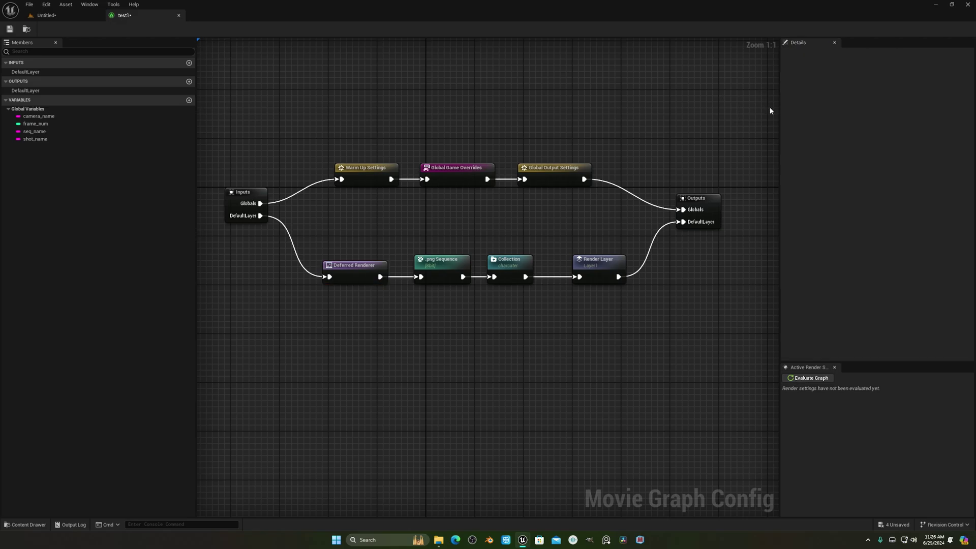
click(367, 272)
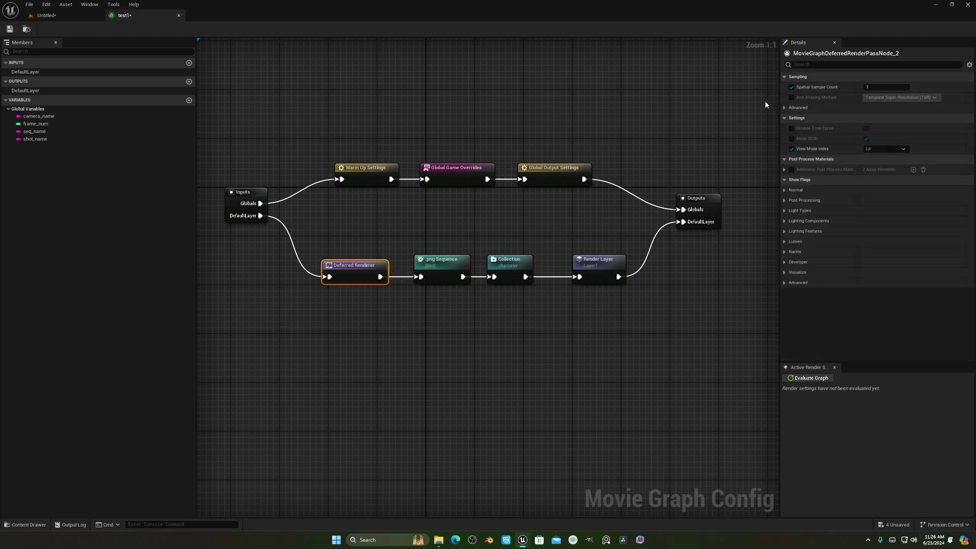
click(791, 97)
click(900, 98)
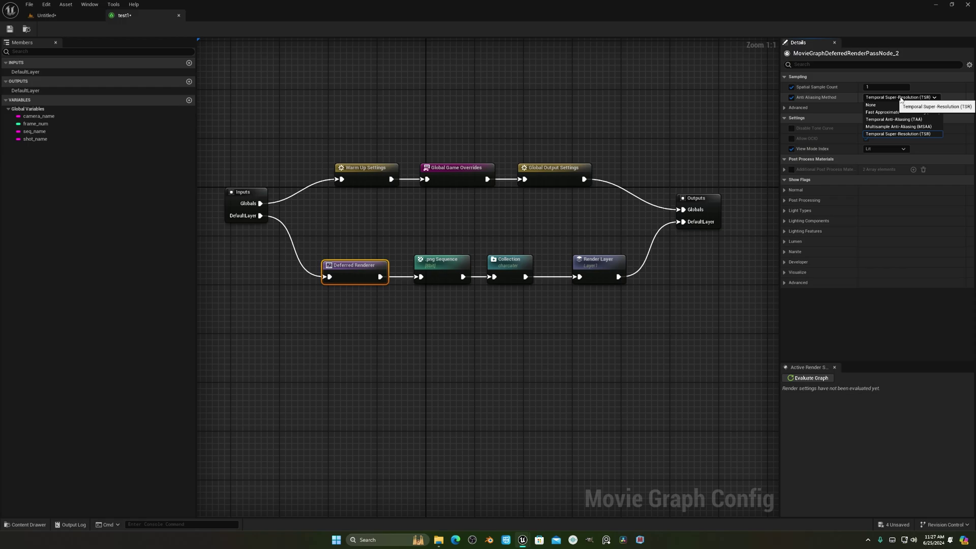
click(895, 131)
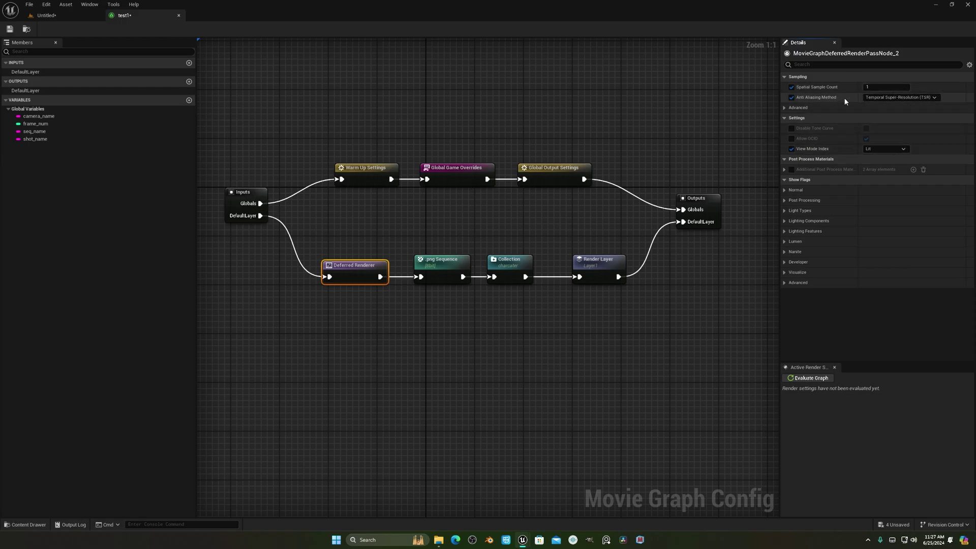
Add a Sampling Method node to the graph above the Warm Up Settings node
right_click(302, 112)
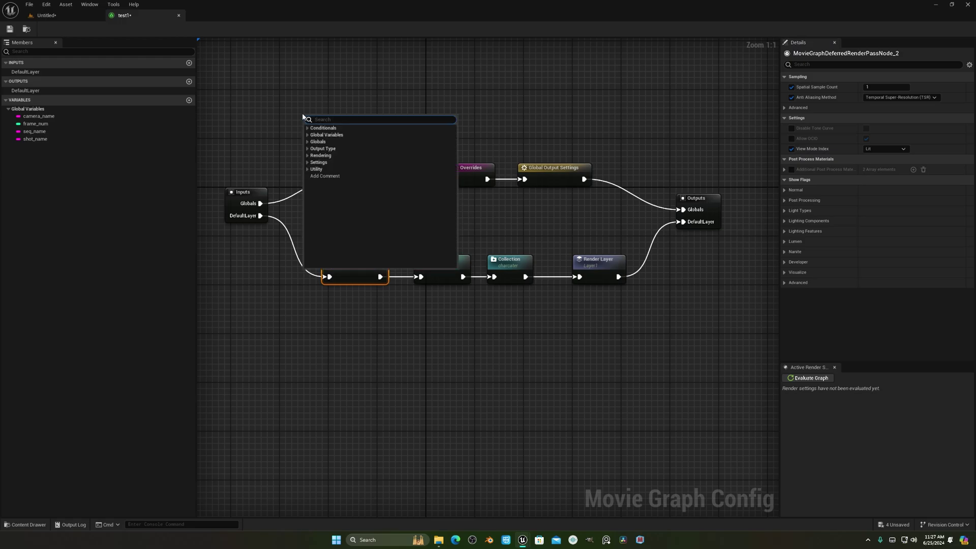
text(tem)
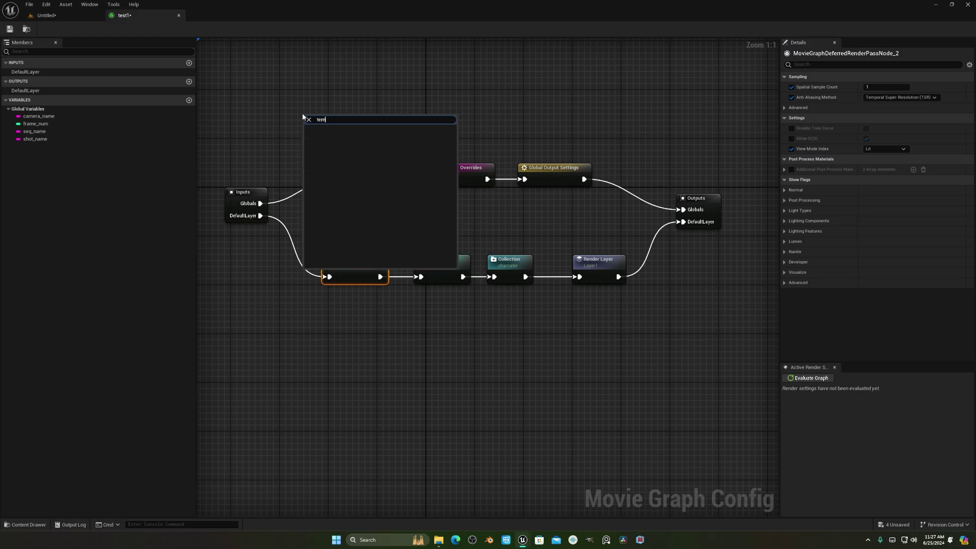
key(BackSpace)
key(BackSpace)
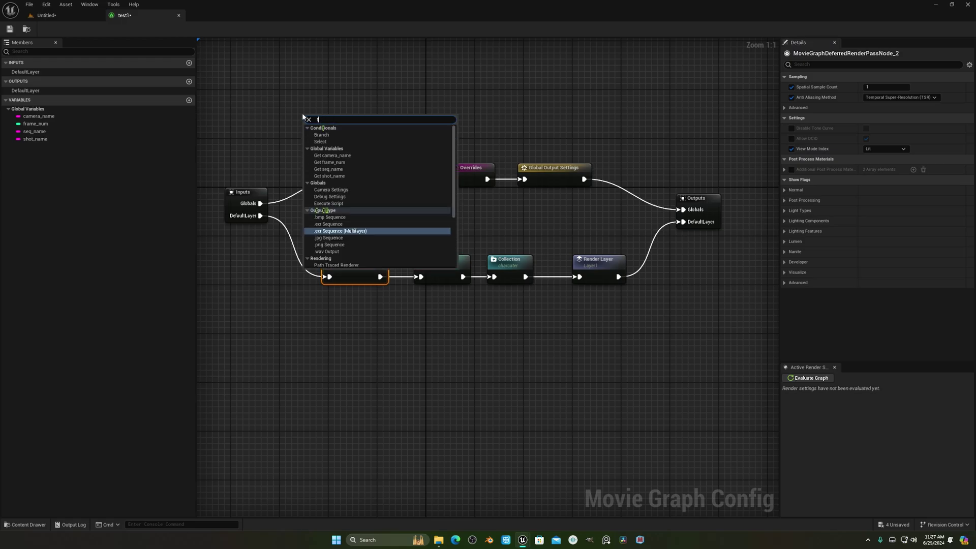
text(sa)
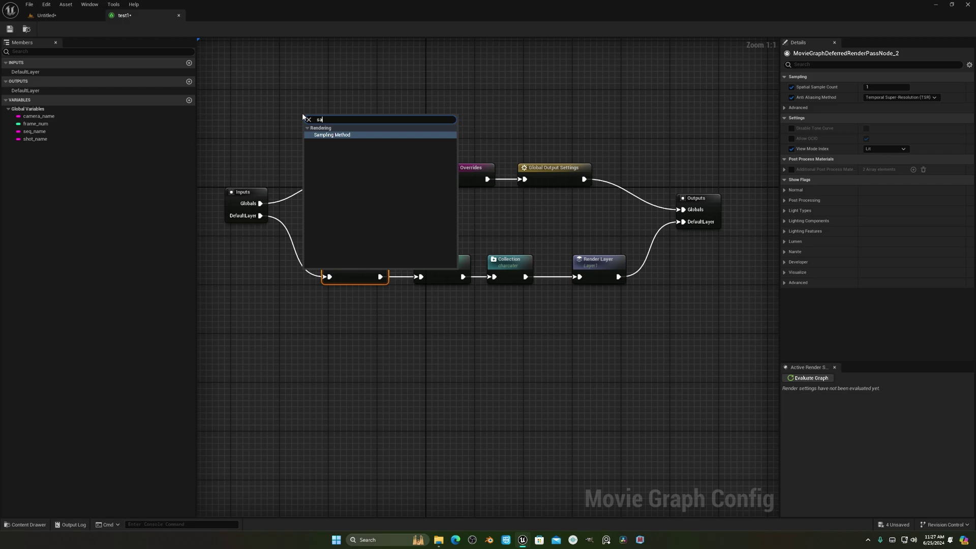
click(394, 135)
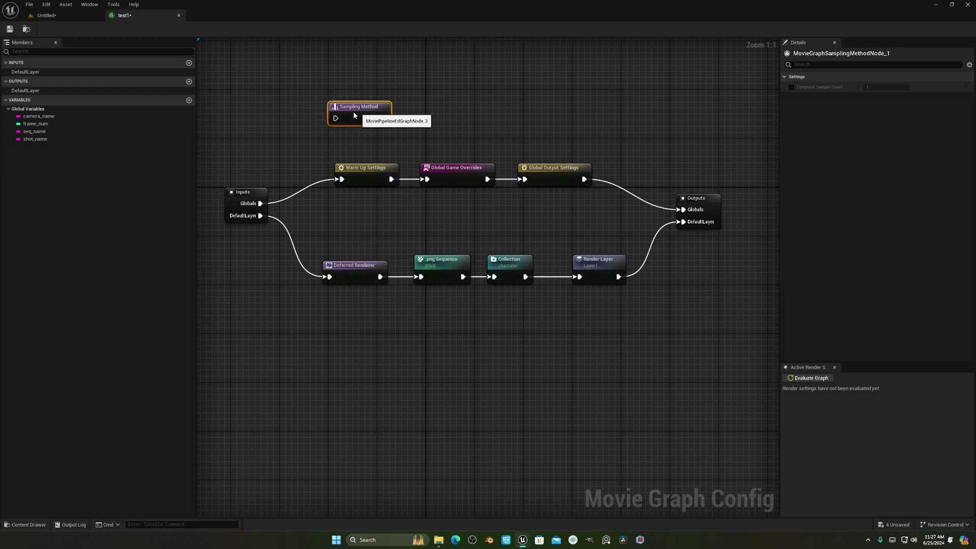
Wire the Sampling Method node between the Inputs' Globals and Warm Up Settings, and enable its temporal sample count override
drag(354, 115, 340, 109)
drag(262, 204, 341, 179)
drag(345, 107, 328, 108)
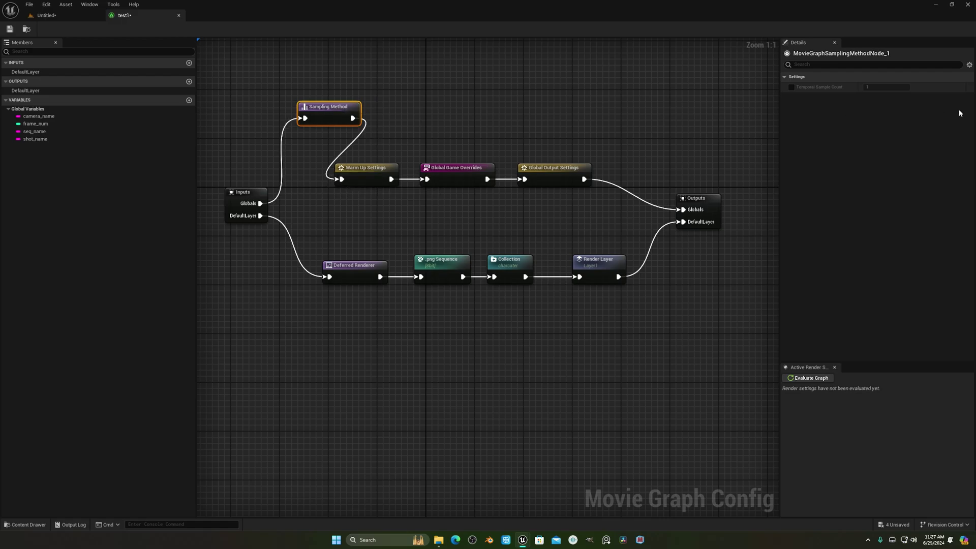
click(792, 87)
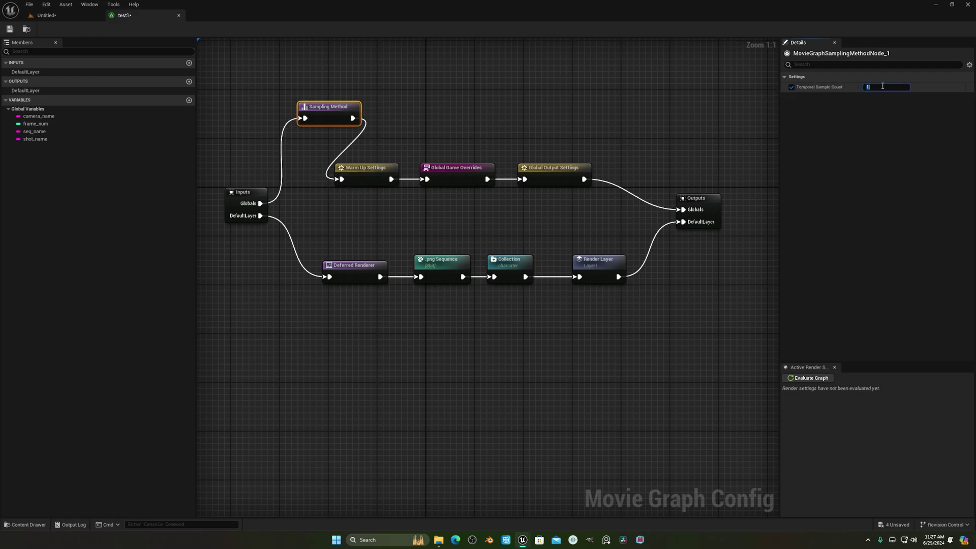
Inspect the cube and its surroundings through the camera in the level, and return to the test1 graph
click(66, 16)
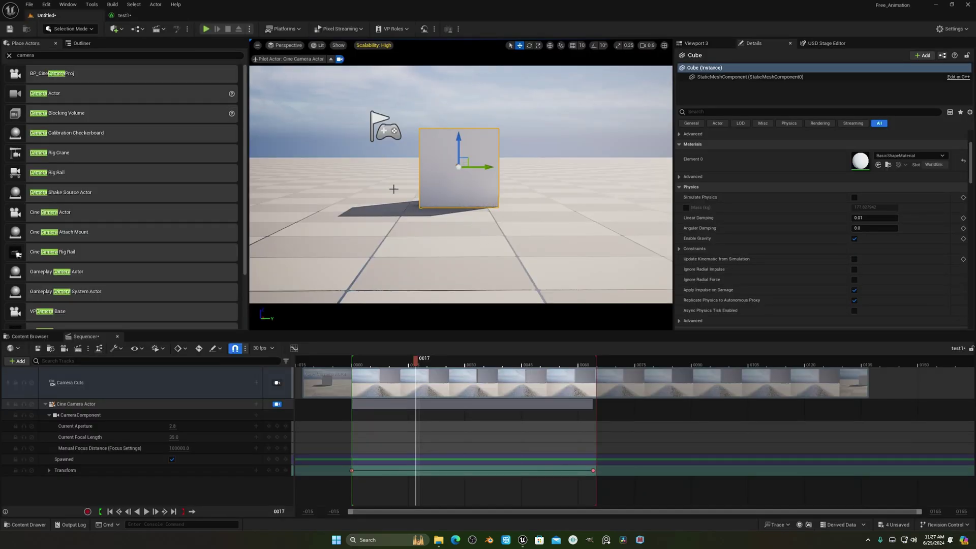
click(518, 89)
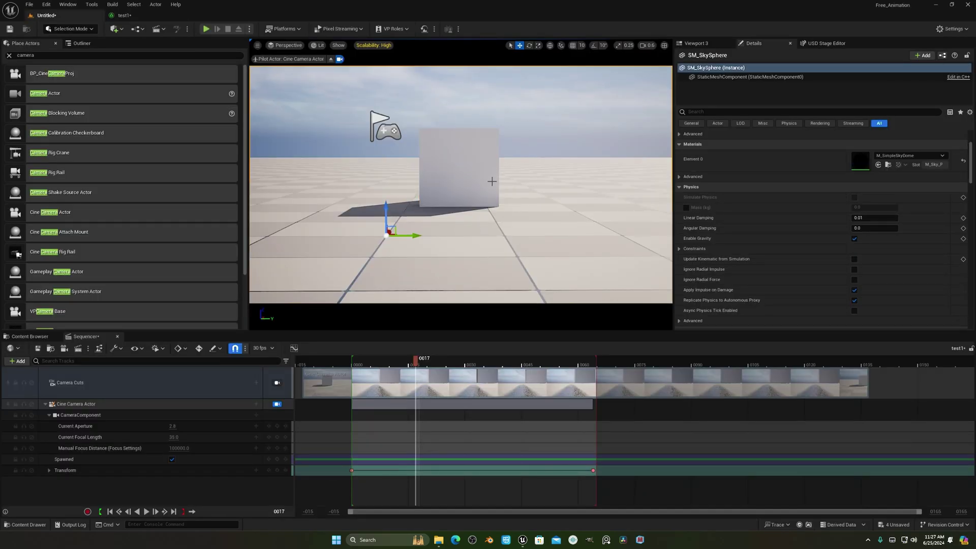
click(469, 162)
click(621, 114)
click(139, 15)
Add an .exr Sequence node below the .png Sequence node
drag(455, 273, 454, 267)
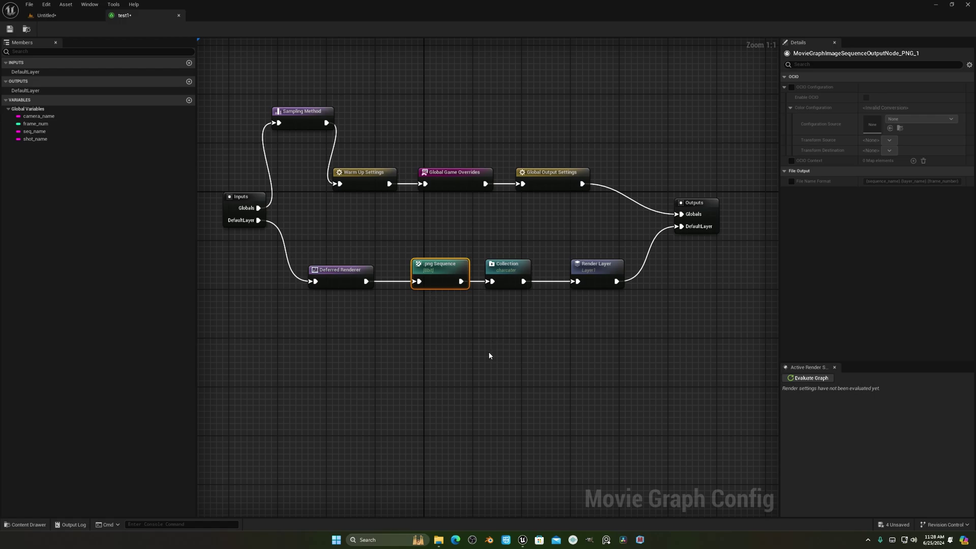
mouse_move(440, 265)
mouse_down()
mouse_move(456, 265)
mouse_move(446, 265)
mouse_up()
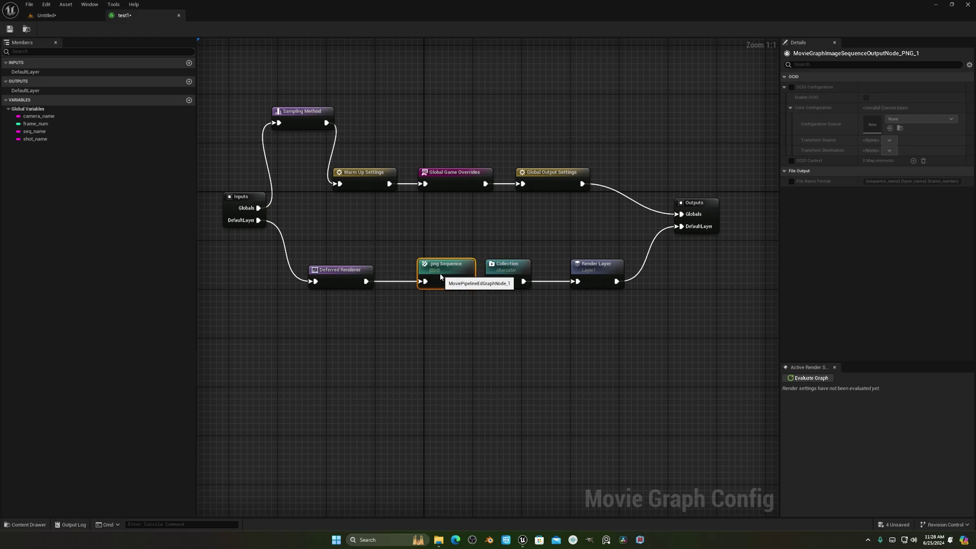
right_click(387, 336)
text(exr)
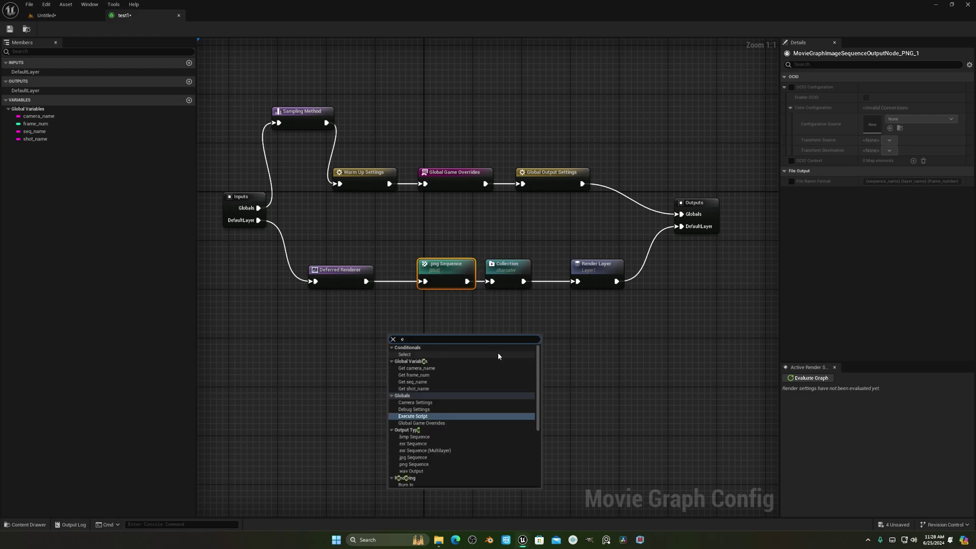
click(440, 354)
drag(440, 346, 435, 347)
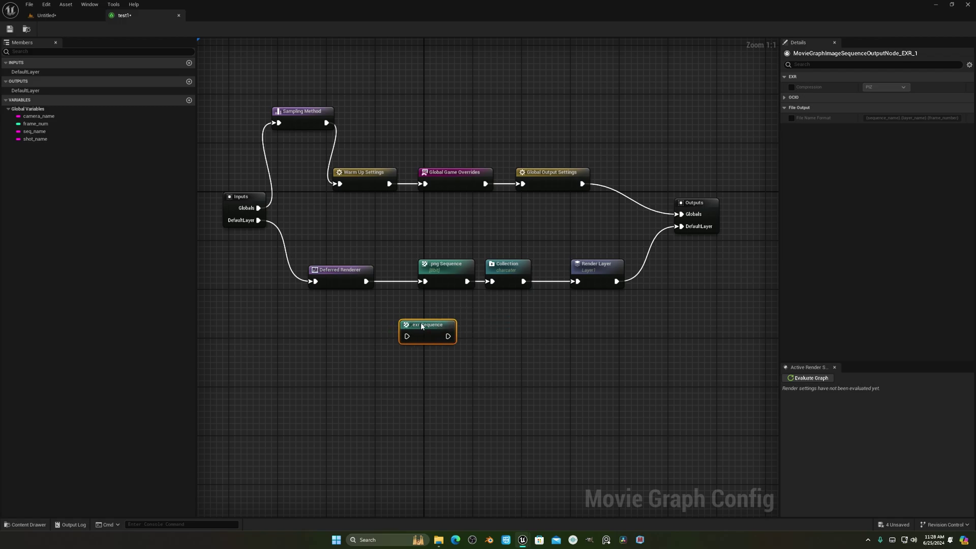
Wire the .exr Sequence node between Deferred Renderer and Collection, and delete the .png Sequence node
drag(366, 281, 414, 358)
drag(409, 349, 426, 283)
drag(439, 332, 492, 282)
click(456, 269)
key(Delete)
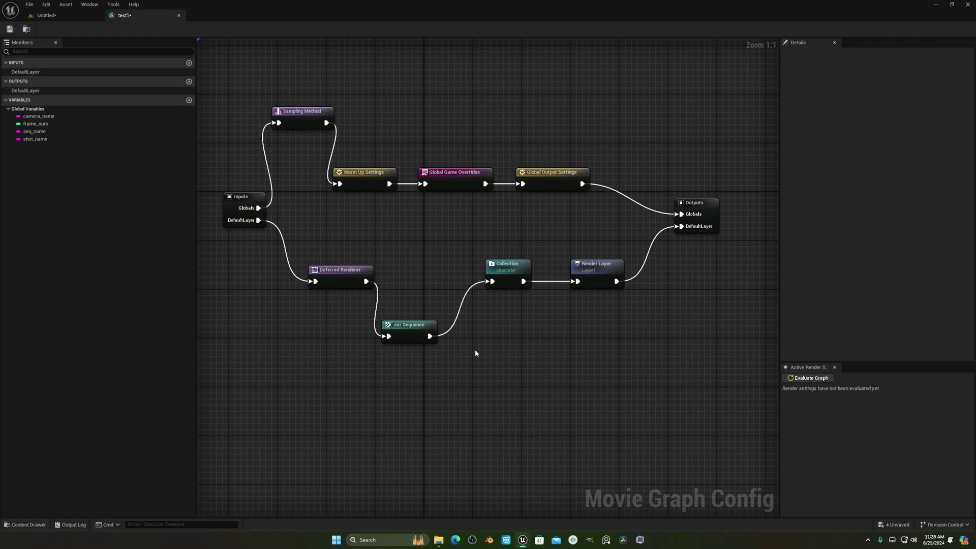
Add an .exr Sequence (Multilayer) node below the Collection and Render Layer nodes
right_click(475, 349)
text(ex)
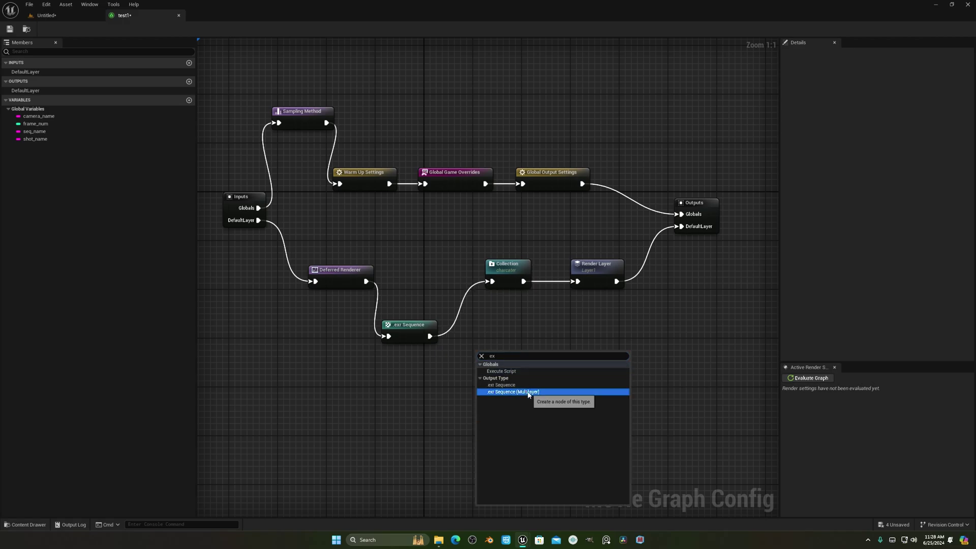
click(514, 391)
drag(530, 358, 560, 336)
drag(437, 333, 519, 345)
mouse_move(532, 335)
mouse_down()
mouse_move(445, 344)
mouse_move(532, 352)
mouse_up()
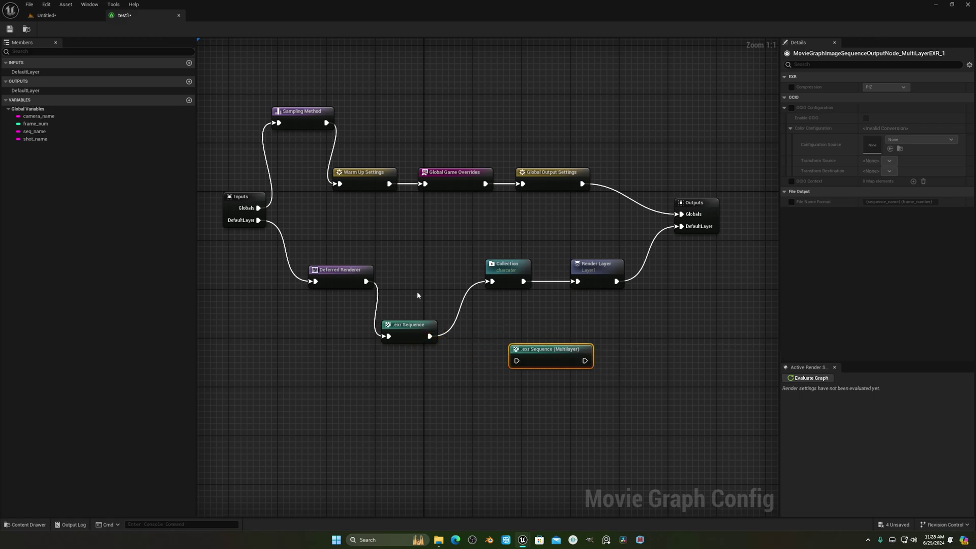
Move the .exr Sequence node up toward its row, and wire the multilayer node between Global Output Settings and the Outputs' Globals
drag(406, 327, 419, 290)
drag(533, 353, 643, 139)
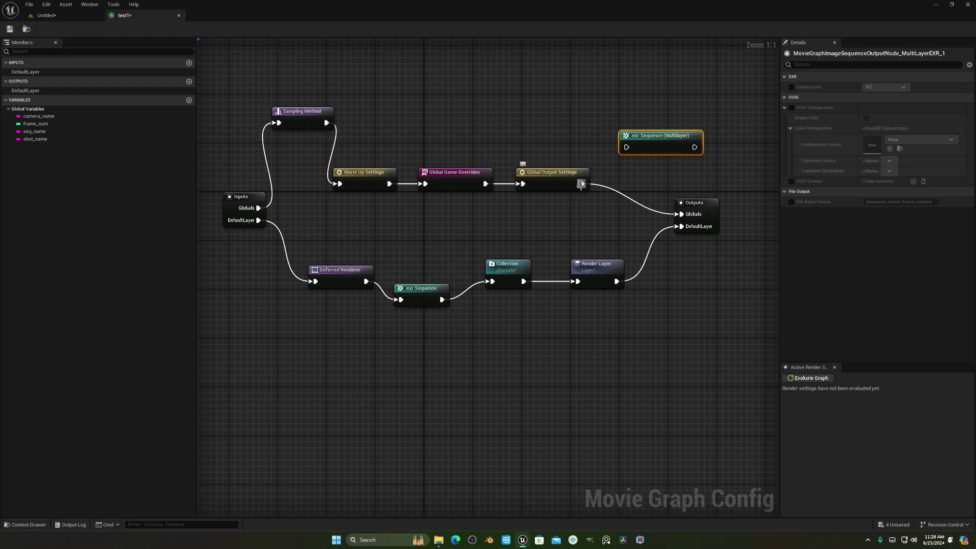
drag(582, 184, 626, 147)
click(614, 191)
drag(694, 147, 679, 214)
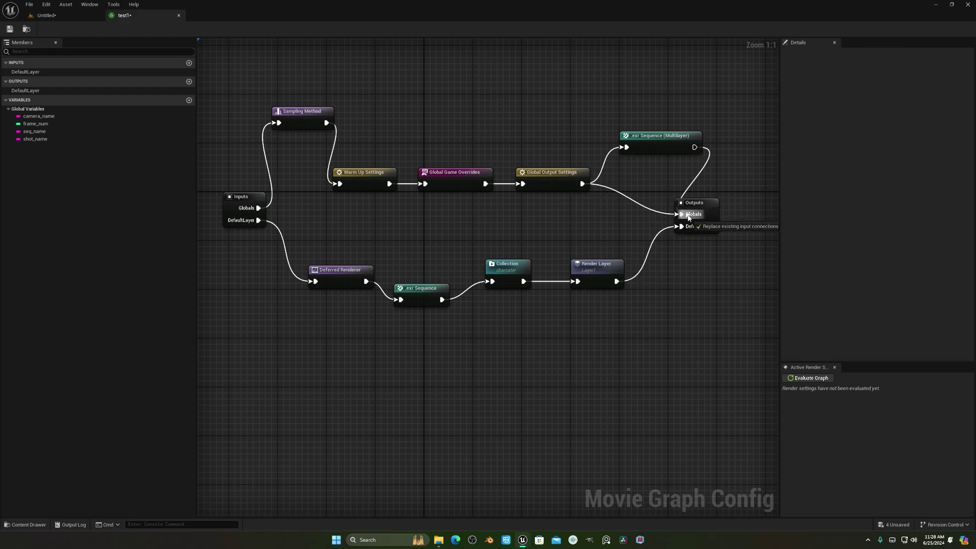
click(661, 147)
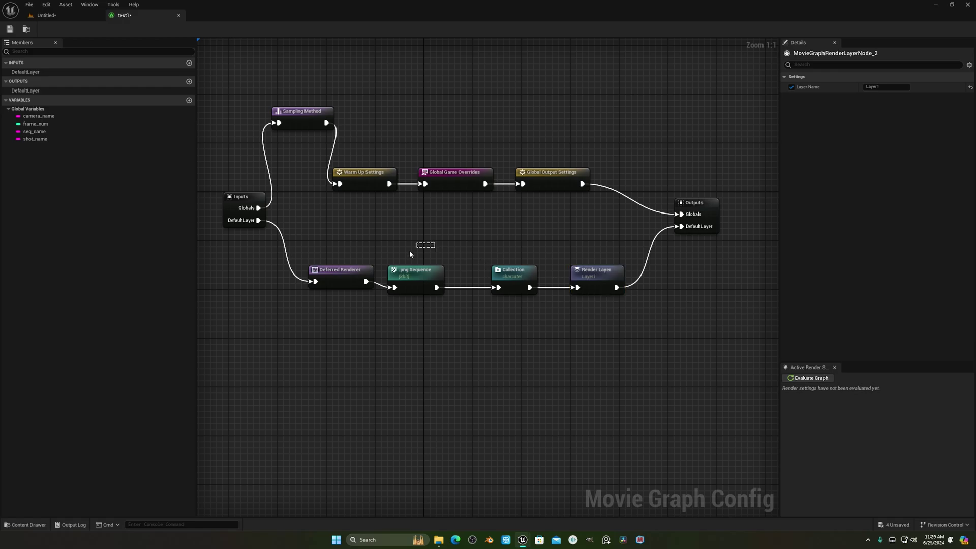
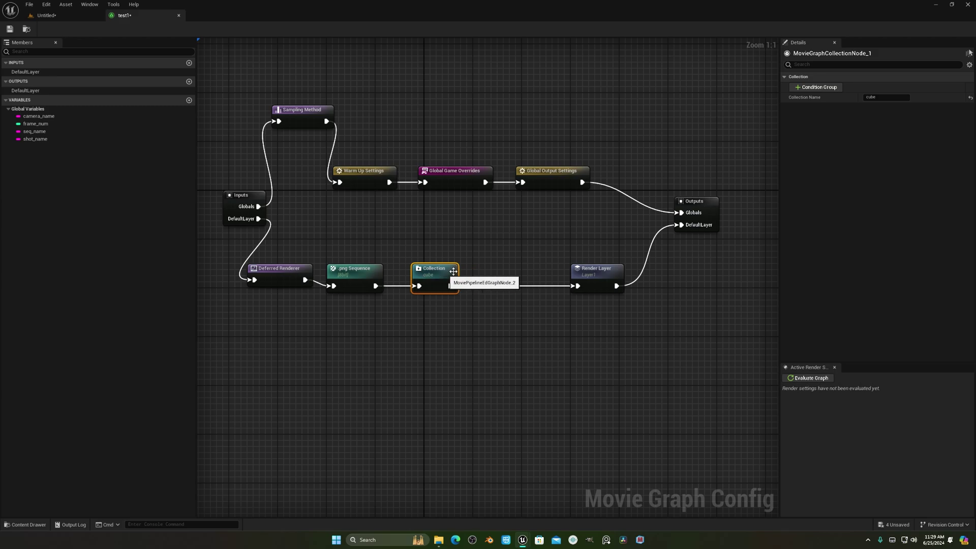
Add a condition group with one condition to the cube Collection node and open its list of condition types
click(812, 87)
click(785, 118)
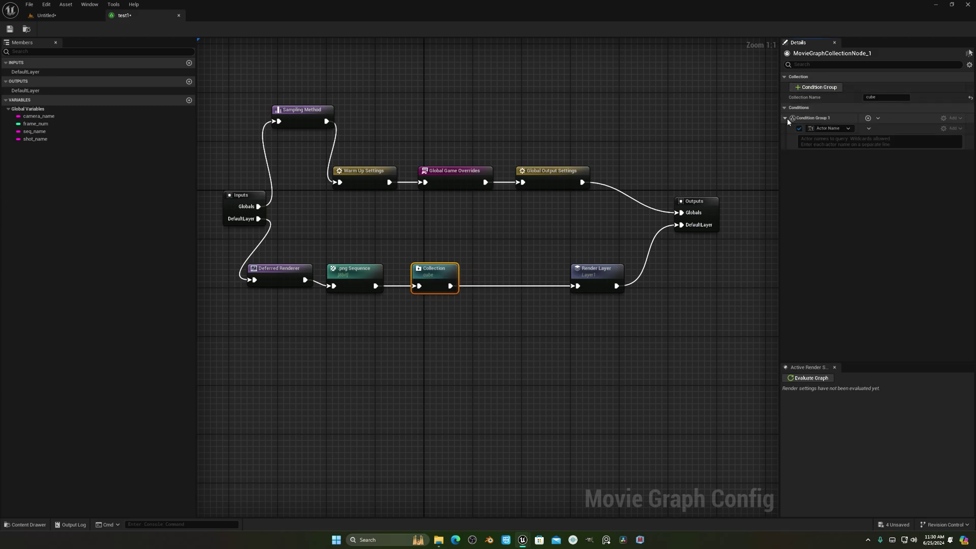
click(838, 128)
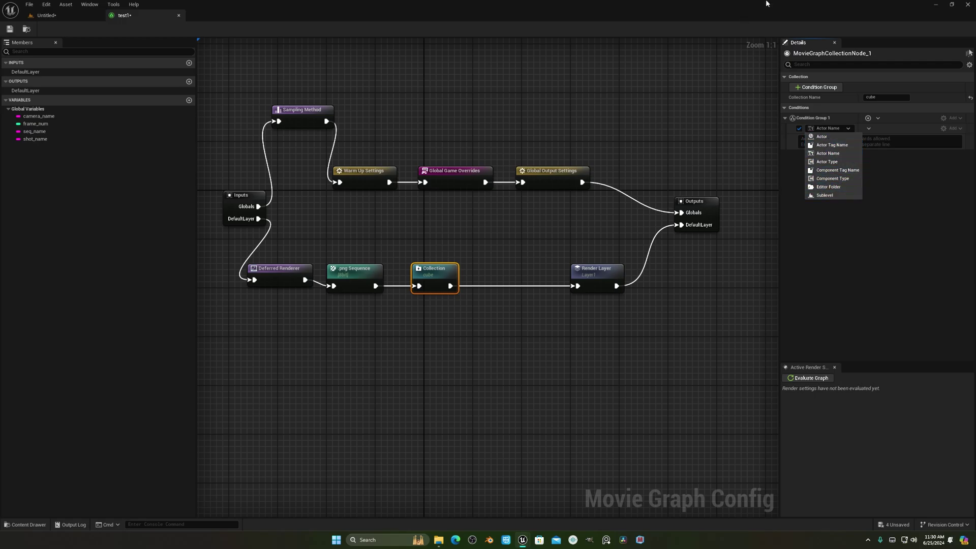
Examine the level's actors in the Outliner, including VolumetricCloud, ExponentialHeightFog and SM_SkySphere, and return to the render graph
click(47, 15)
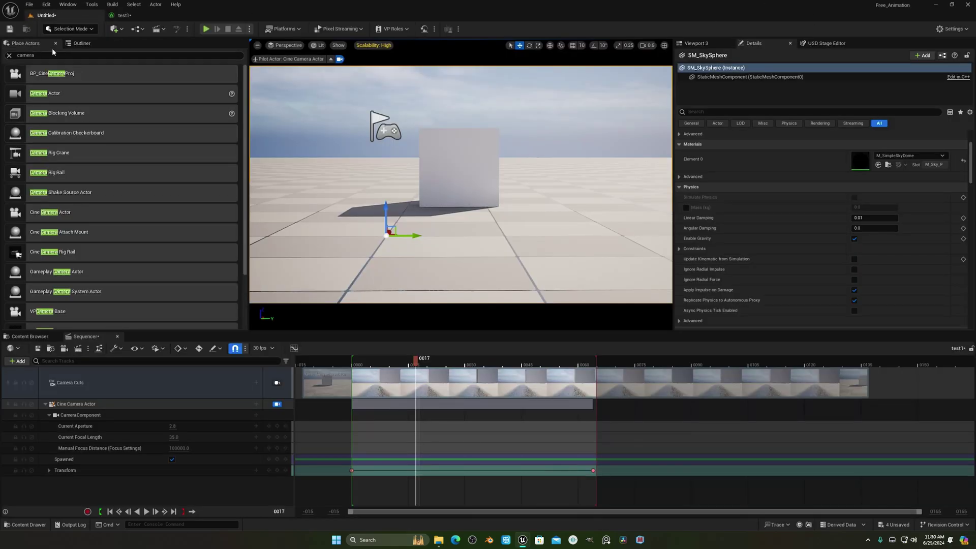
click(86, 44)
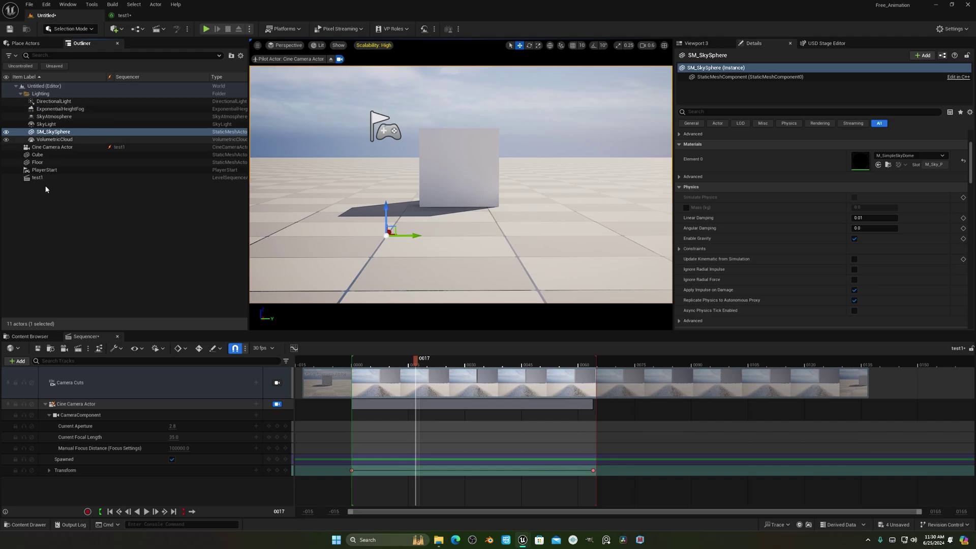
click(54, 171)
click(40, 178)
click(65, 140)
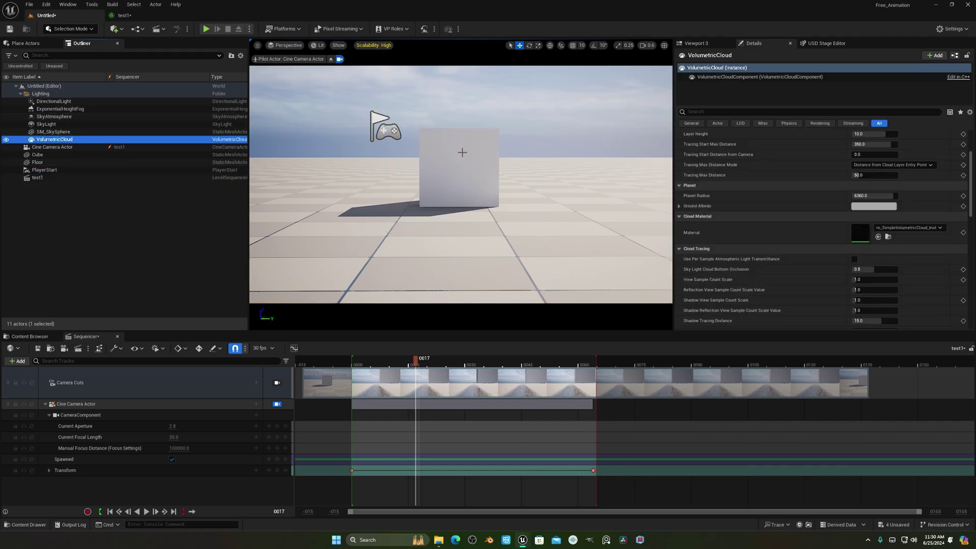
click(137, 154)
click(58, 108)
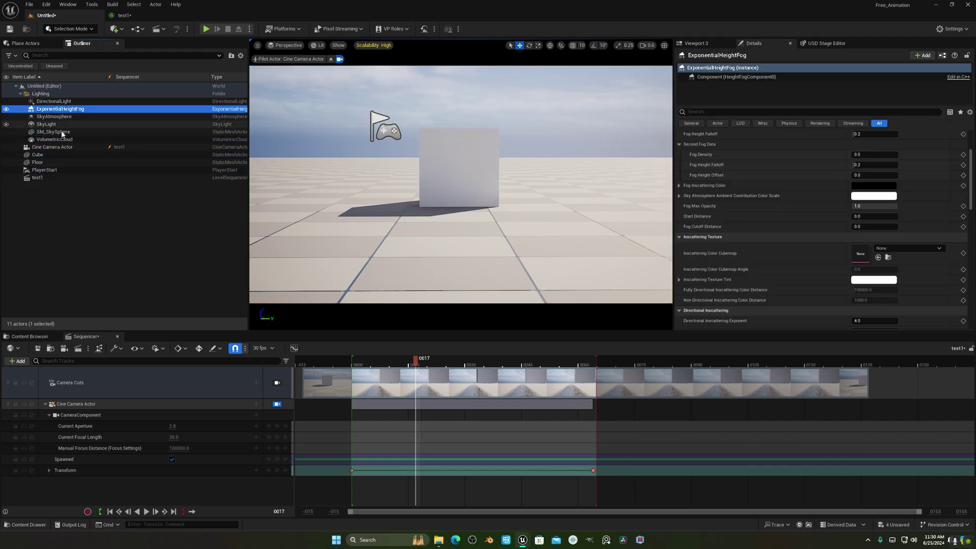
click(55, 132)
click(133, 15)
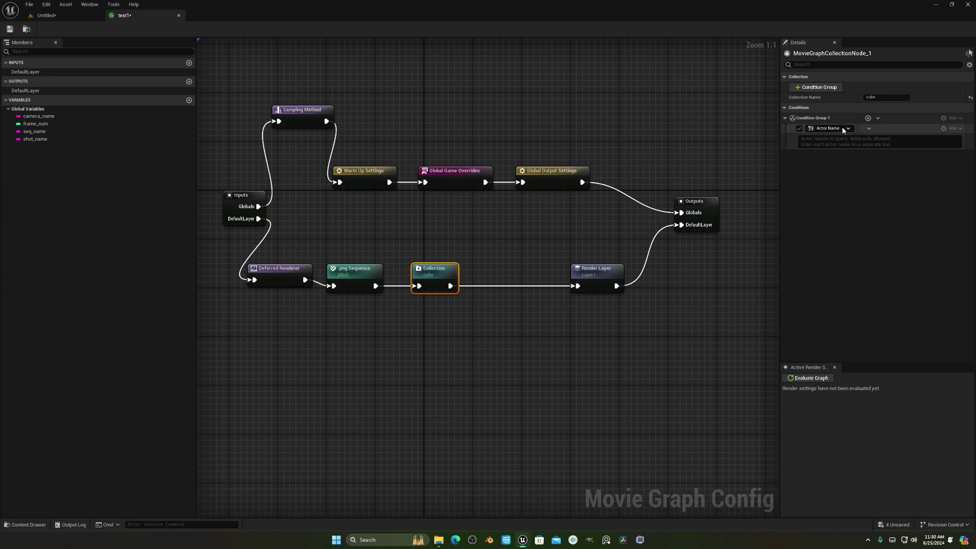
Set the cube Collection's condition type to Actor and add the Cube selected in the level to it
click(830, 128)
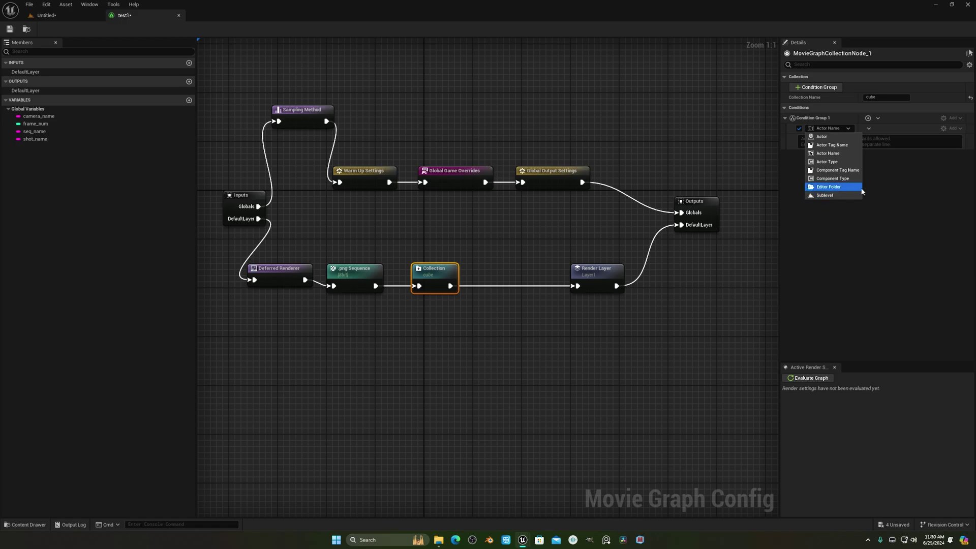
click(839, 137)
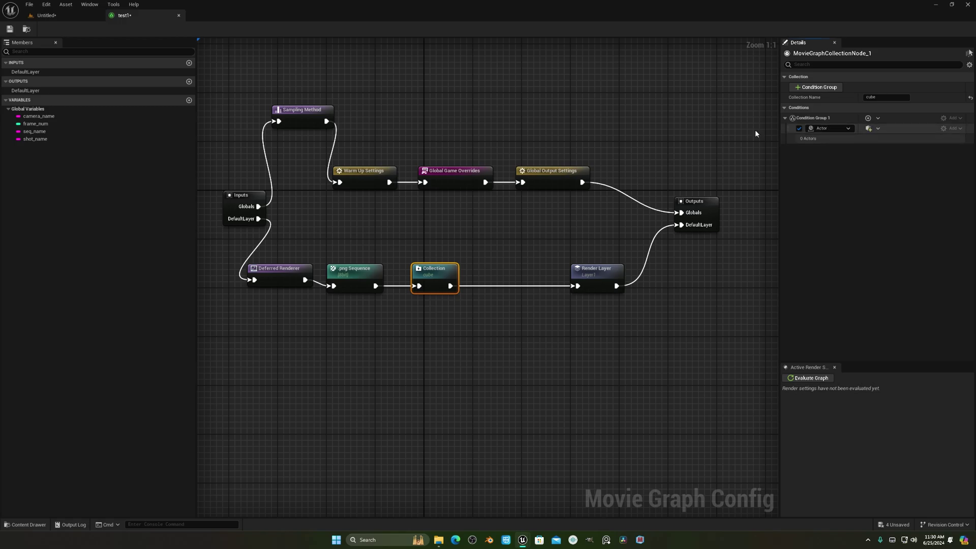
click(46, 15)
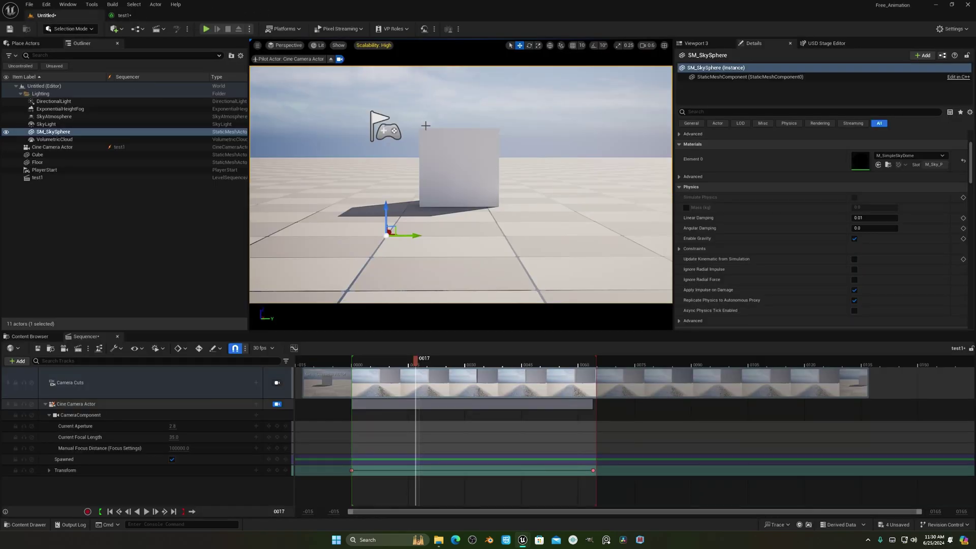
click(424, 177)
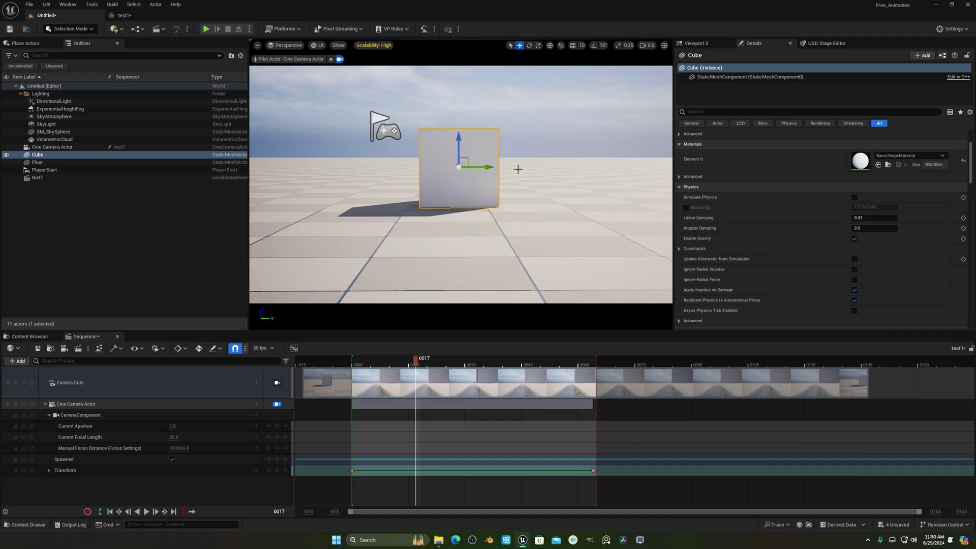
click(124, 15)
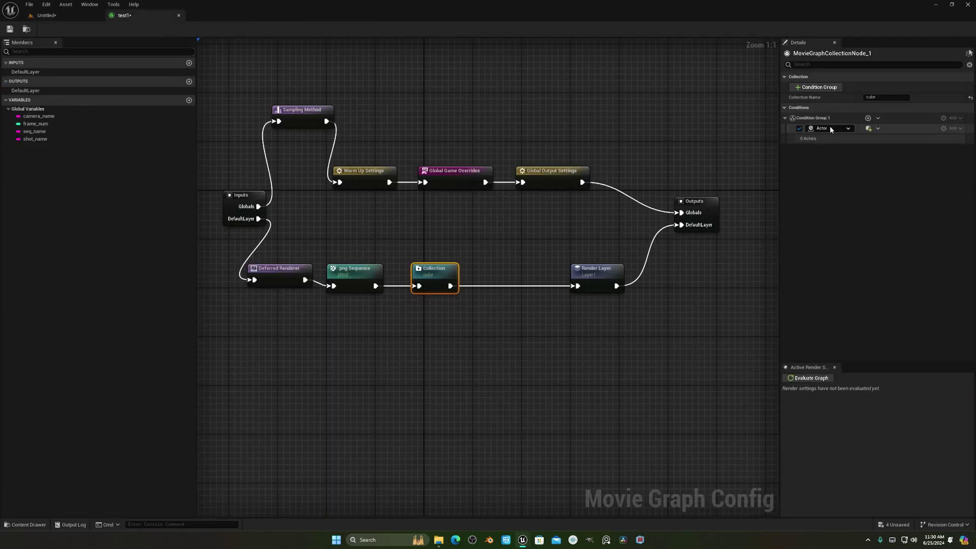
click(869, 128)
click(859, 148)
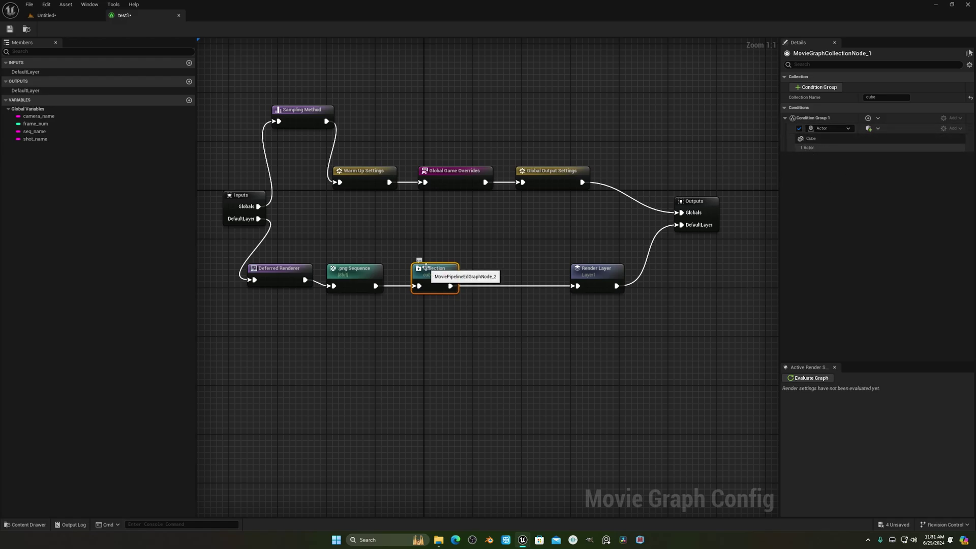
Duplicate the cube Collection node and wire the copy between the original and Render Layer, moving Render Layer aside for space
drag(444, 280, 580, 288)
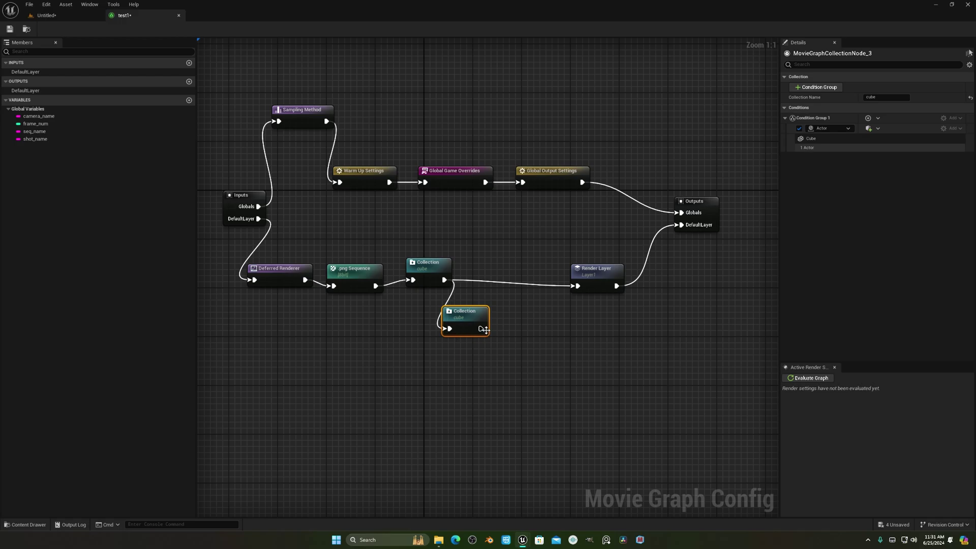
drag(594, 275, 642, 270)
drag(465, 311, 502, 263)
drag(429, 264, 423, 269)
Move the Deferred Renderer and .png Sequence nodes further left, and line up the two Collection nodes behind them
click(353, 264)
drag(355, 244, 296, 269)
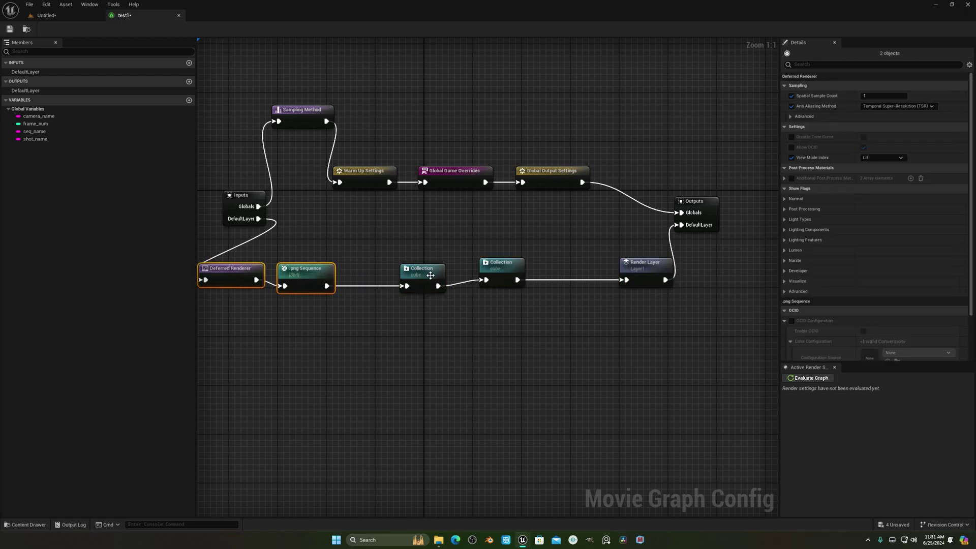
drag(430, 275, 399, 275)
drag(503, 266, 477, 272)
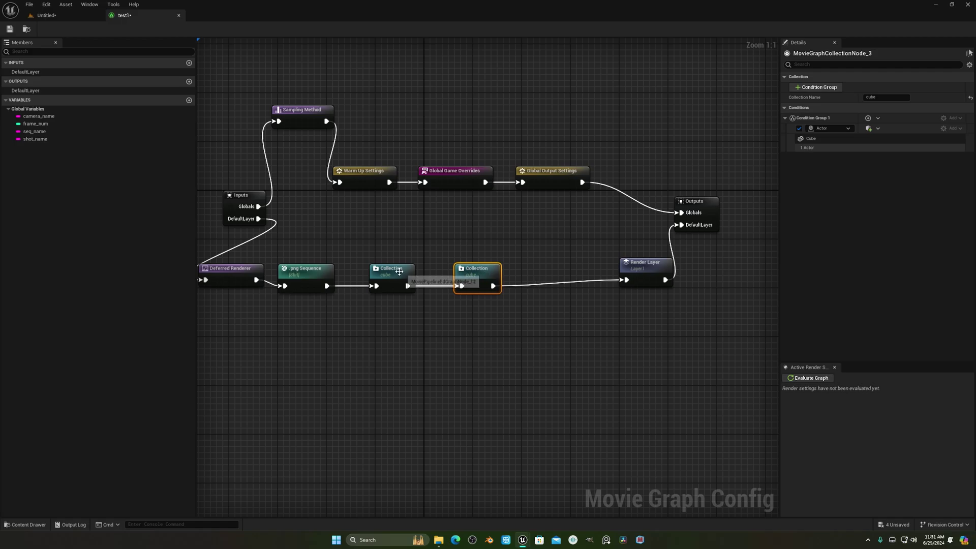
Set the second Collection's name to bg and delete its copied Cube actor condition
click(399, 271)
click(472, 274)
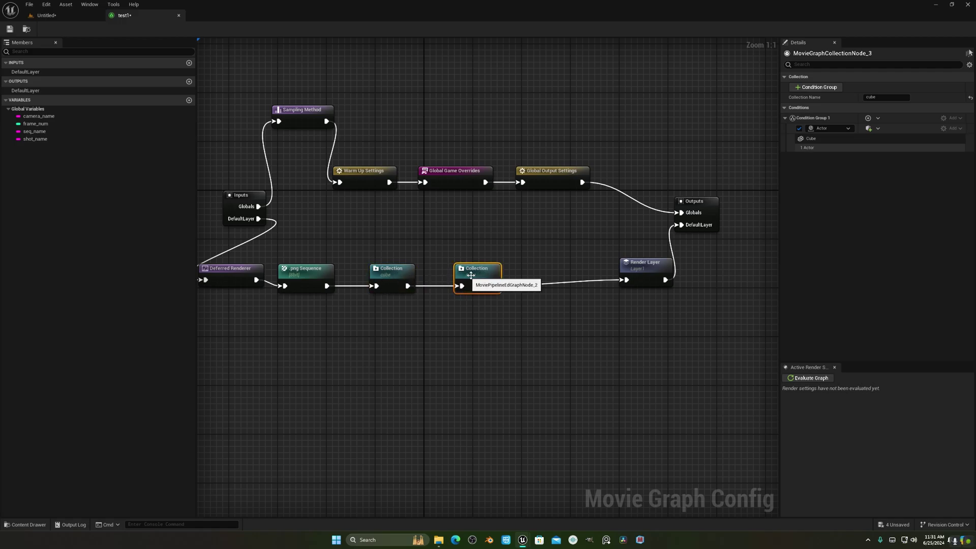
click(885, 96)
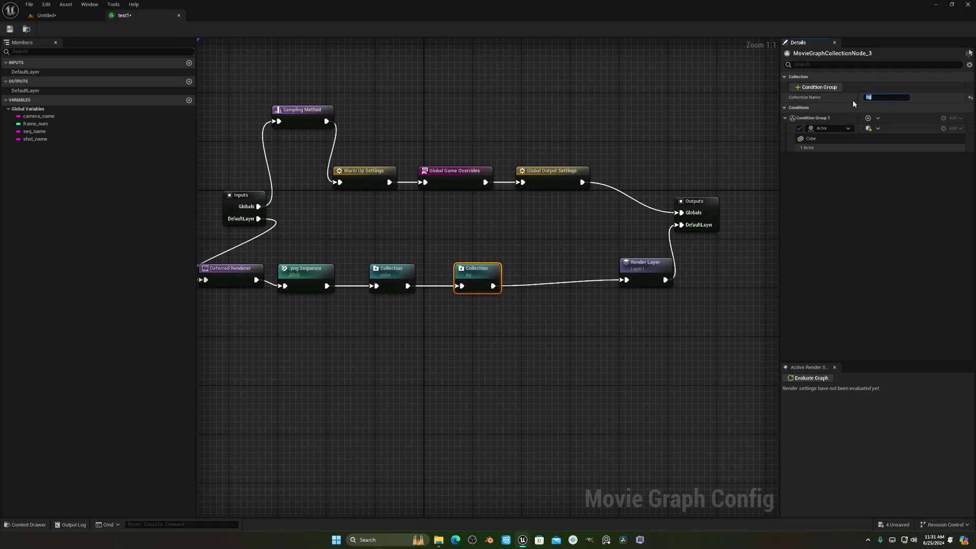
text(bg)
key(Return)
right_click(875, 137)
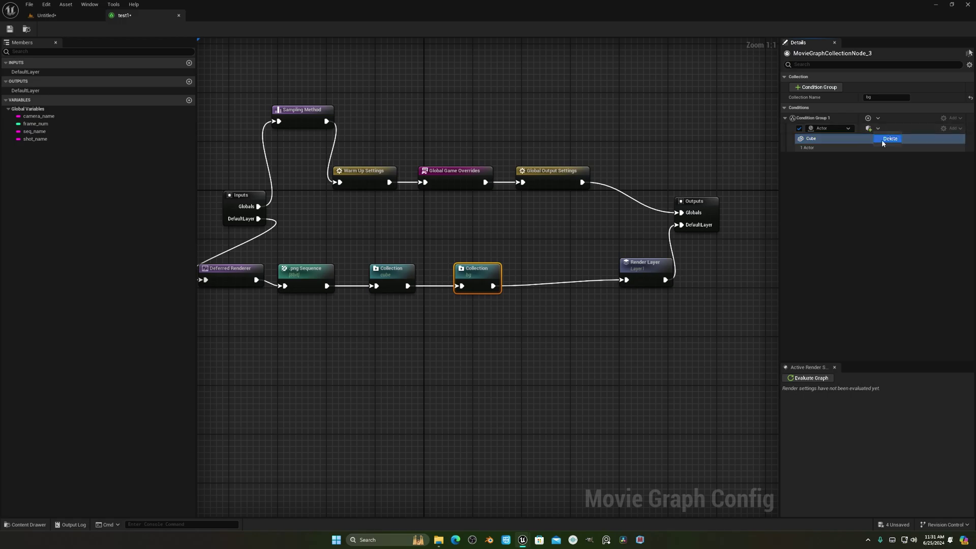
click(889, 139)
Select every actor in the level except the Cube by inverting the Cube selection
click(46, 15)
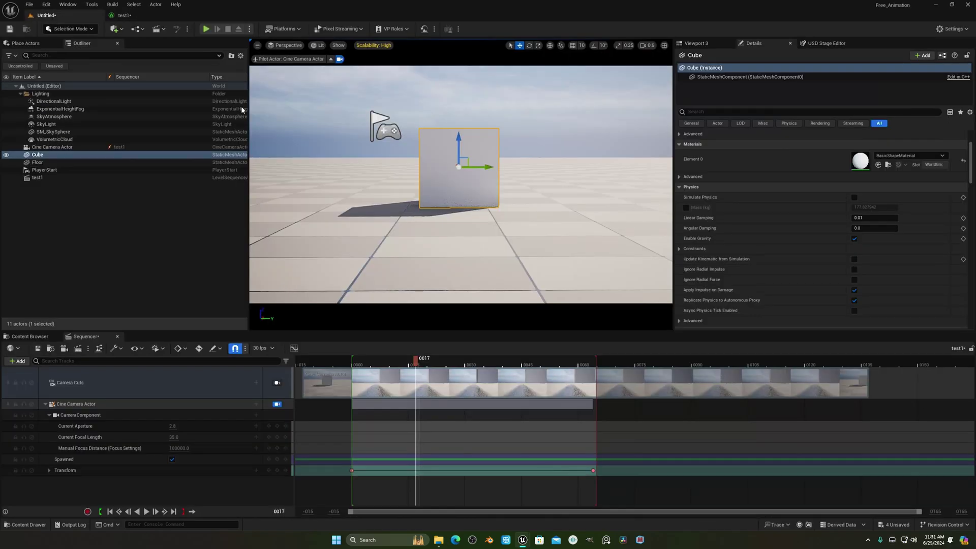
click(53, 132)
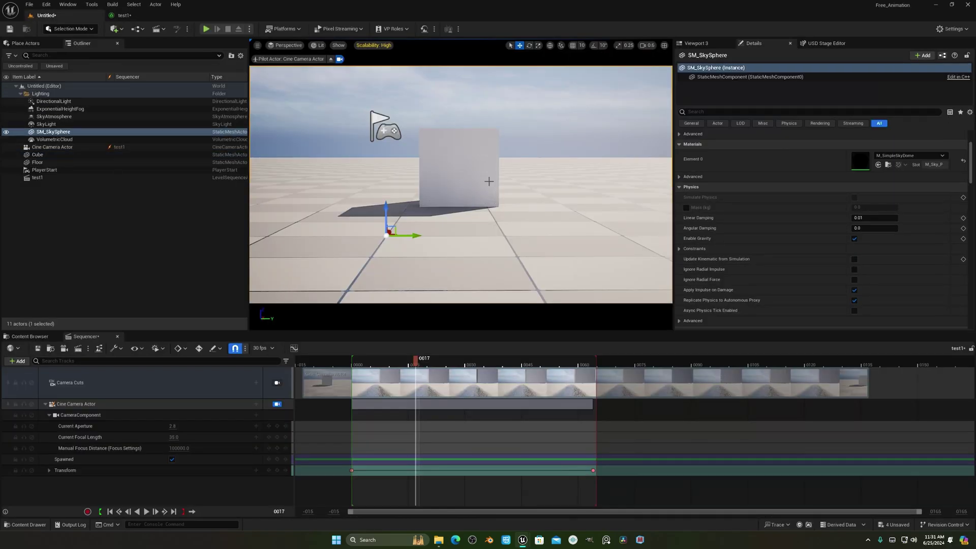
click(38, 155)
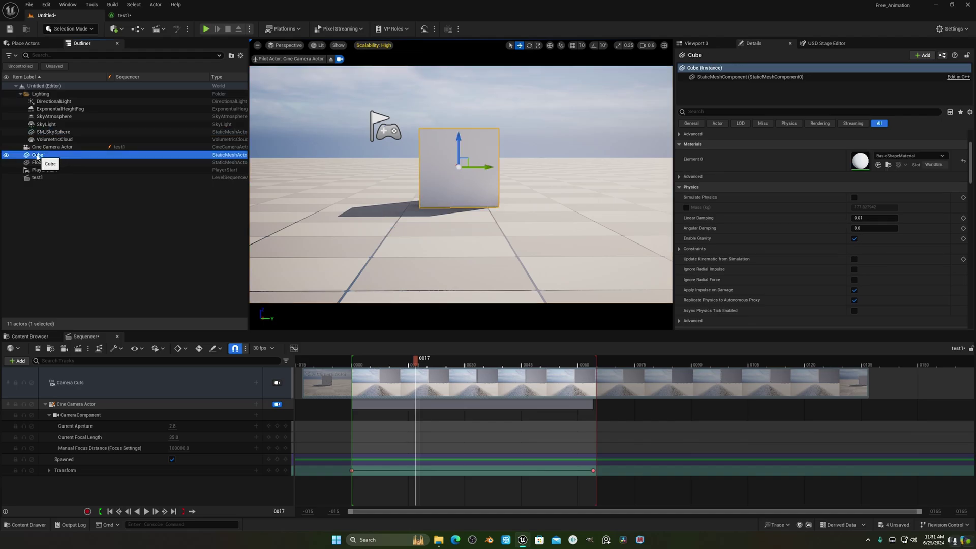
click(134, 4)
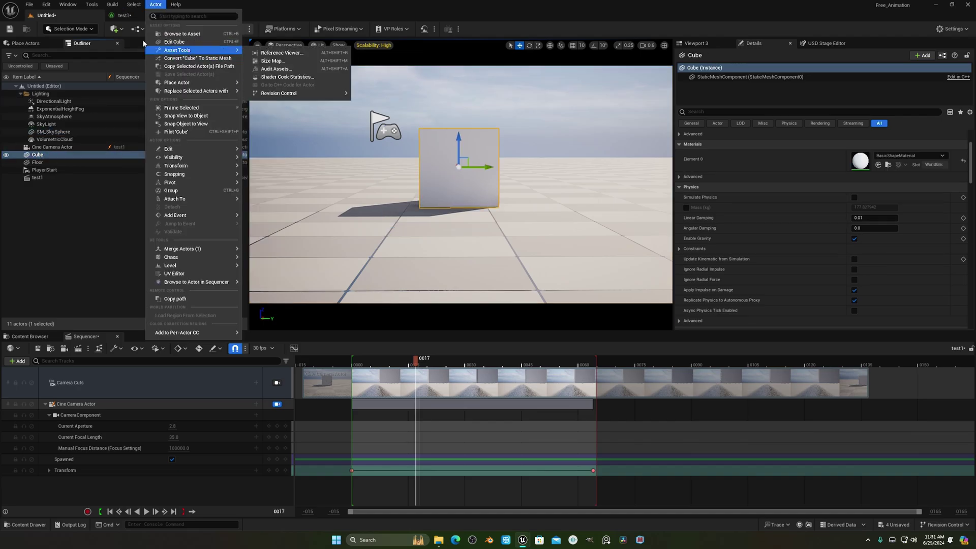
click(149, 49)
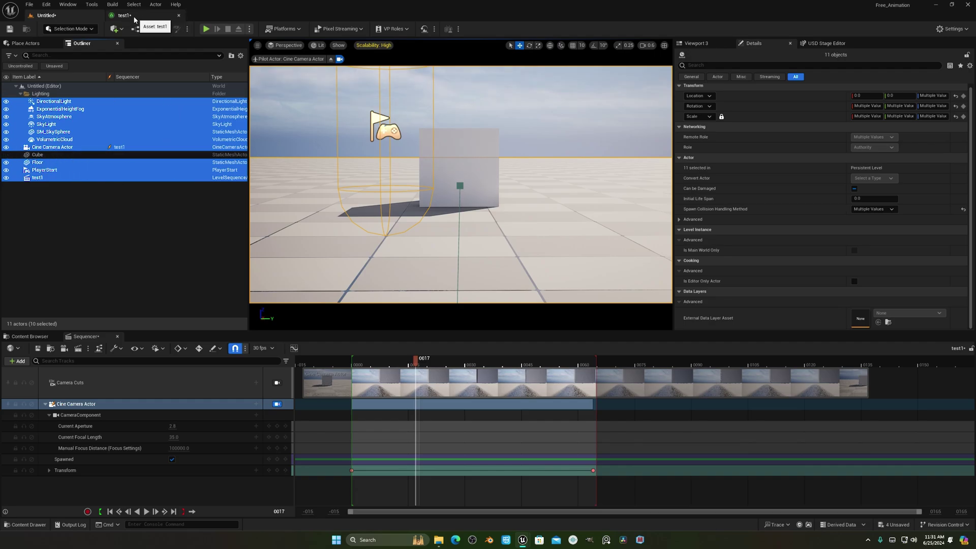
Add an Actor condition to the bg Collection's Condition Group 1 and fill it with the actors selected in the Outliner
click(118, 19)
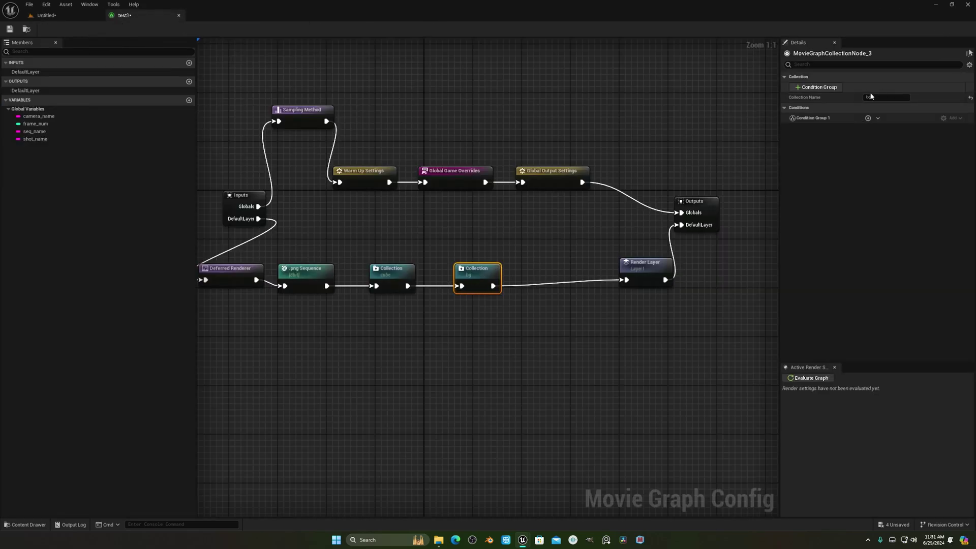
click(867, 118)
click(829, 128)
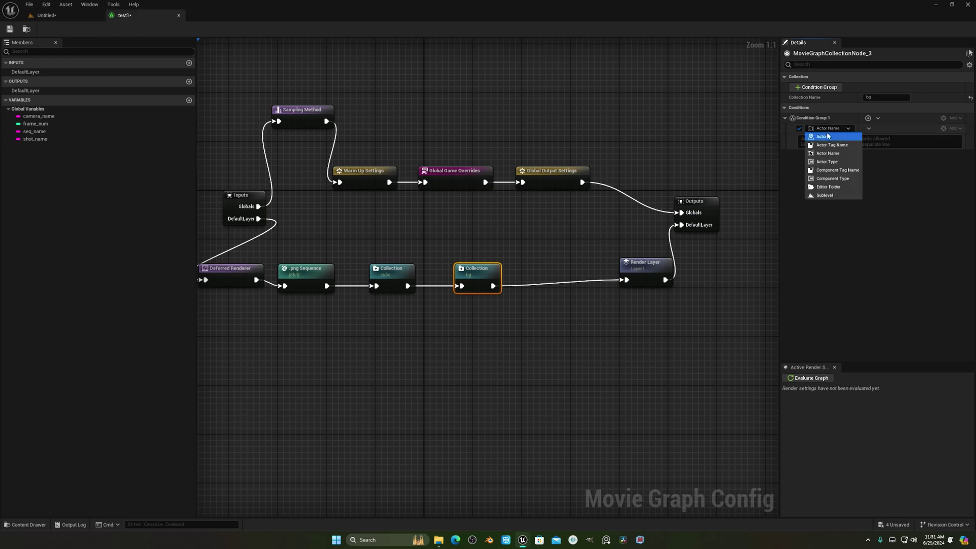
click(826, 134)
click(869, 128)
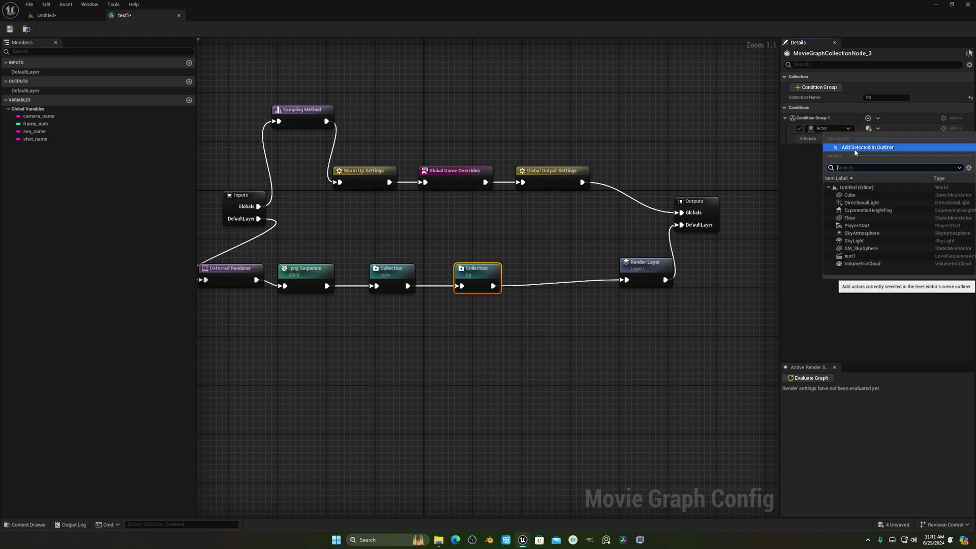
click(854, 147)
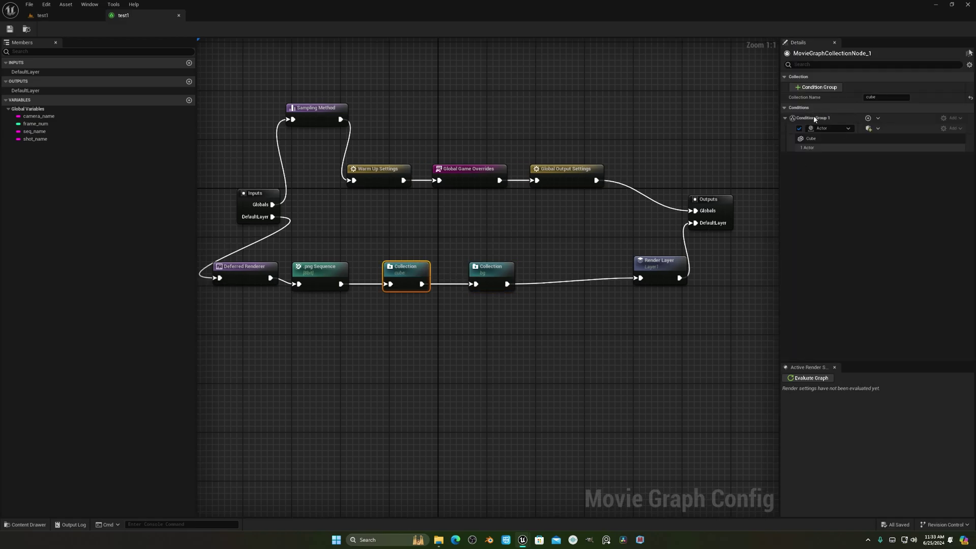
Review the actors assigned to the bg Collection and to the cube Collection
click(491, 275)
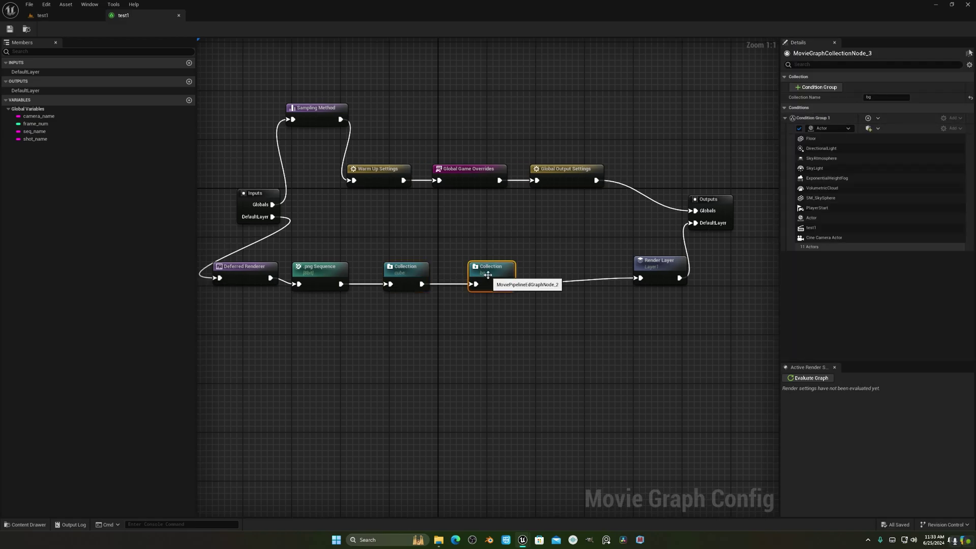
click(826, 225)
click(829, 207)
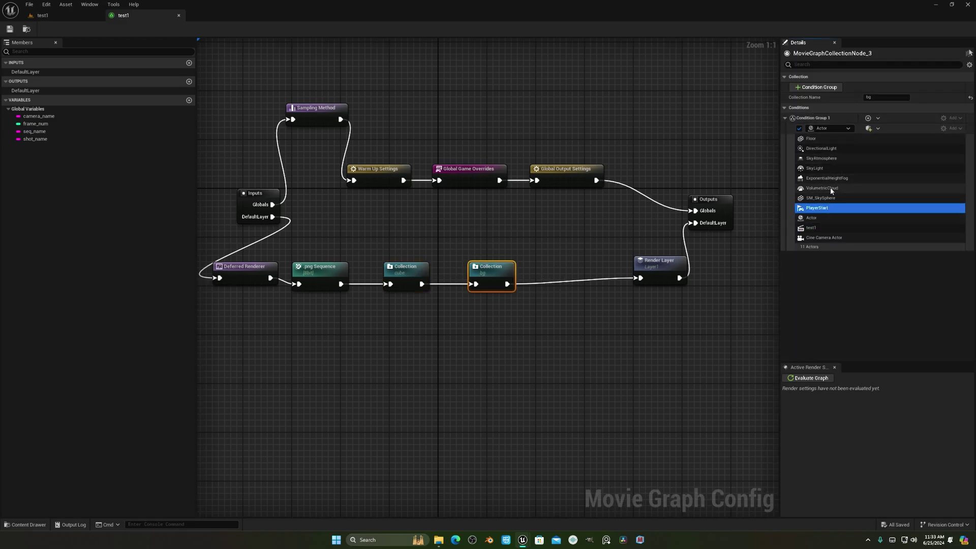
click(831, 188)
click(832, 149)
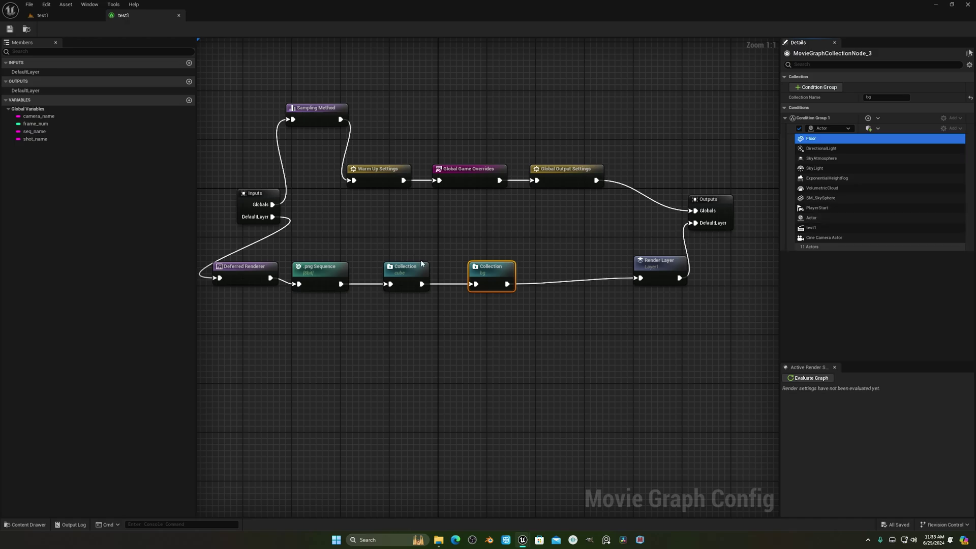
click(409, 277)
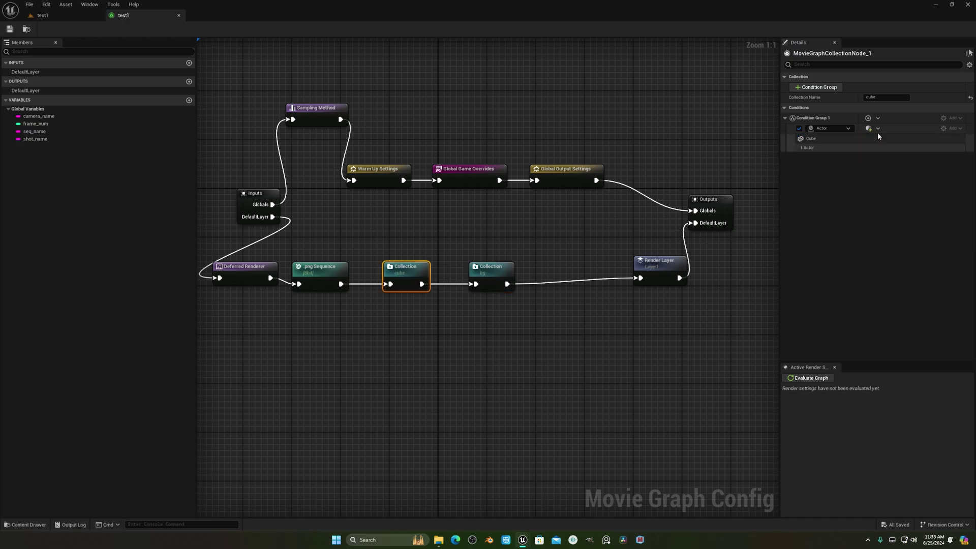
Move the cube and bg Collection nodes together slightly closer to the .png Sequence node
drag(393, 317, 483, 289)
click(423, 355)
drag(385, 318, 521, 287)
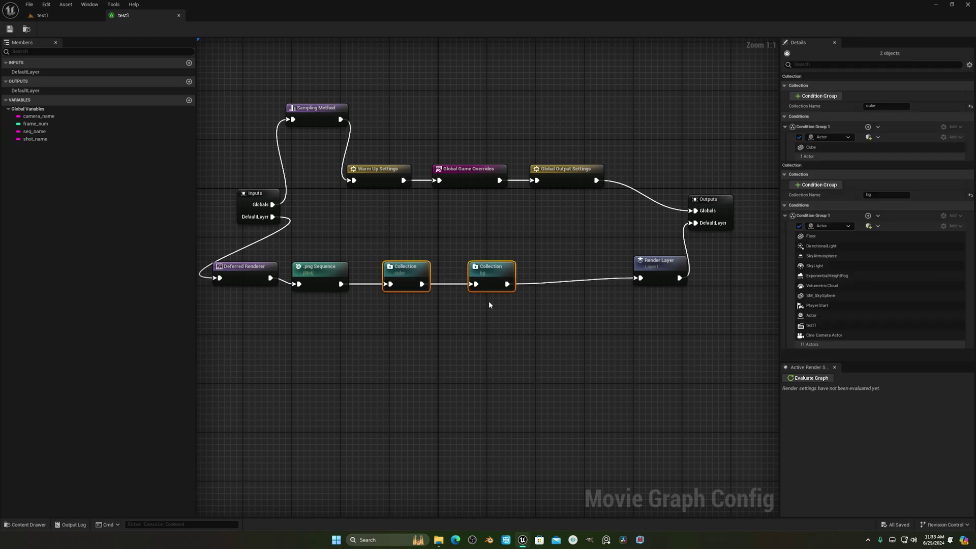
drag(405, 271, 393, 271)
Check the bg Collection's actor list, the level's Outliner and the cube Collection's conditions
click(487, 296)
click(480, 272)
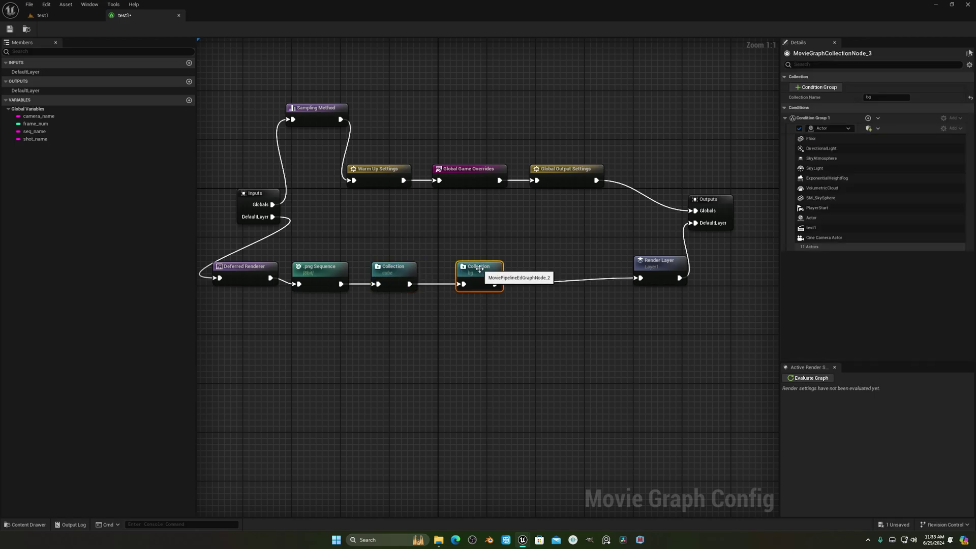
click(64, 18)
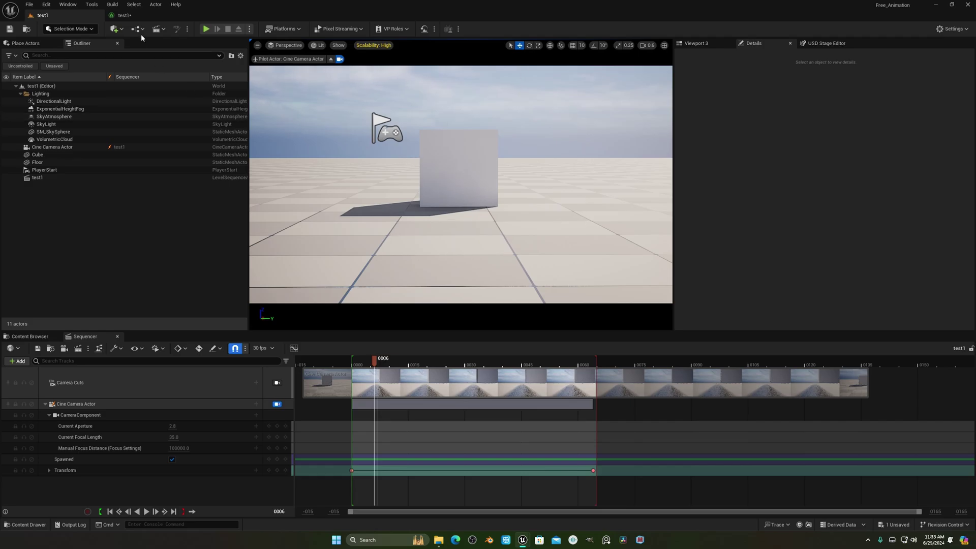
click(125, 15)
click(391, 278)
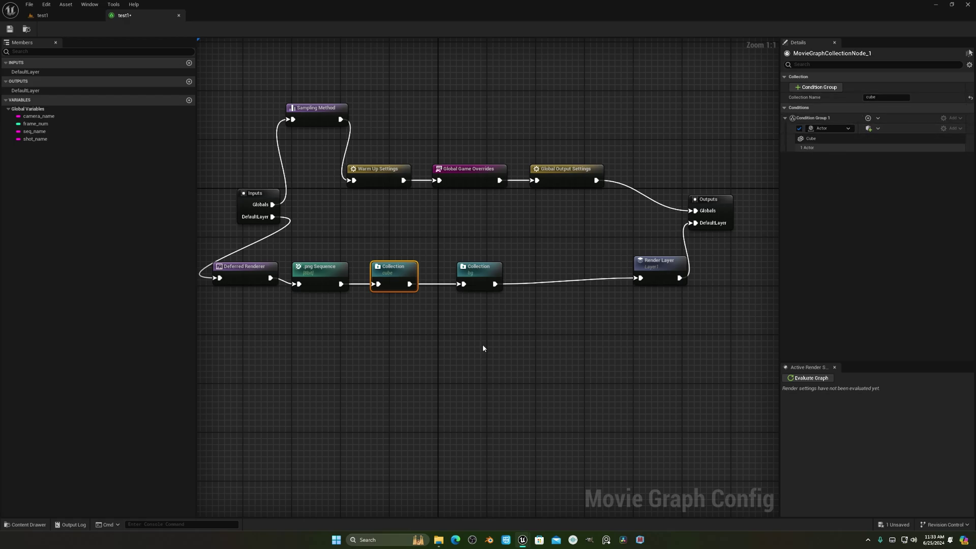
Move the bg Collection node closer to the cube Collection, and shift the Render Layer node slightly toward it
click(470, 268)
drag(471, 268, 458, 268)
drag(666, 265, 654, 265)
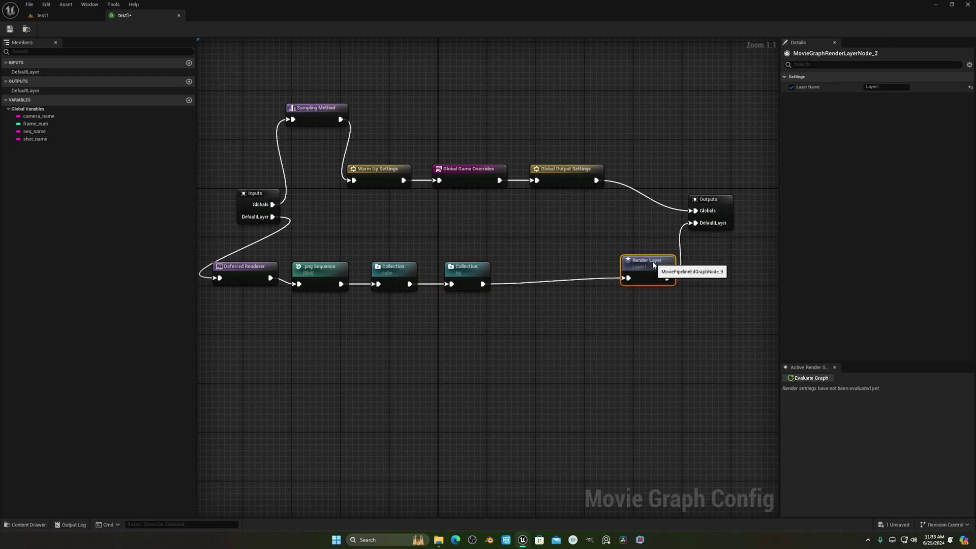
Shift the Outputs node and the Render Layer node slightly farther from the bg Collection node
drag(710, 214, 723, 207)
click(671, 264)
drag(671, 264, 683, 264)
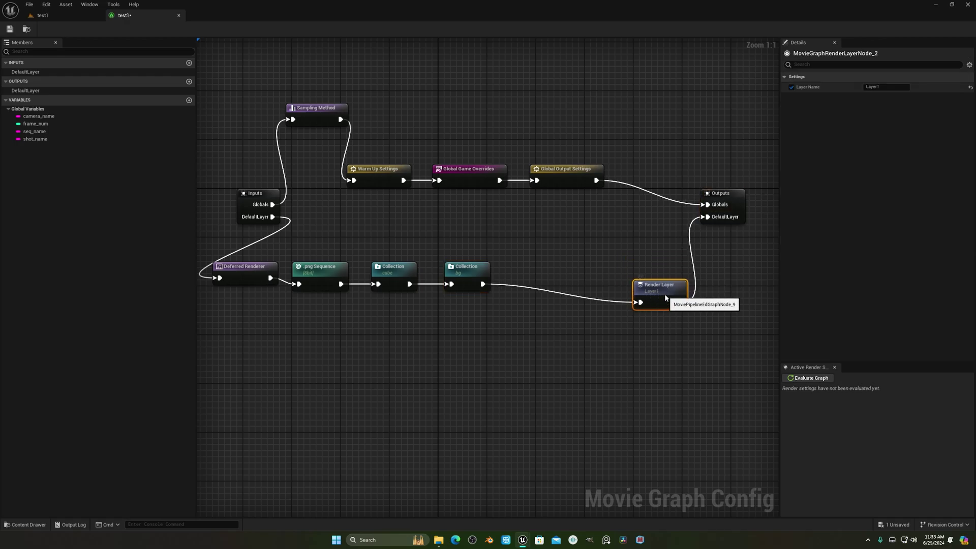
click(934, 5)
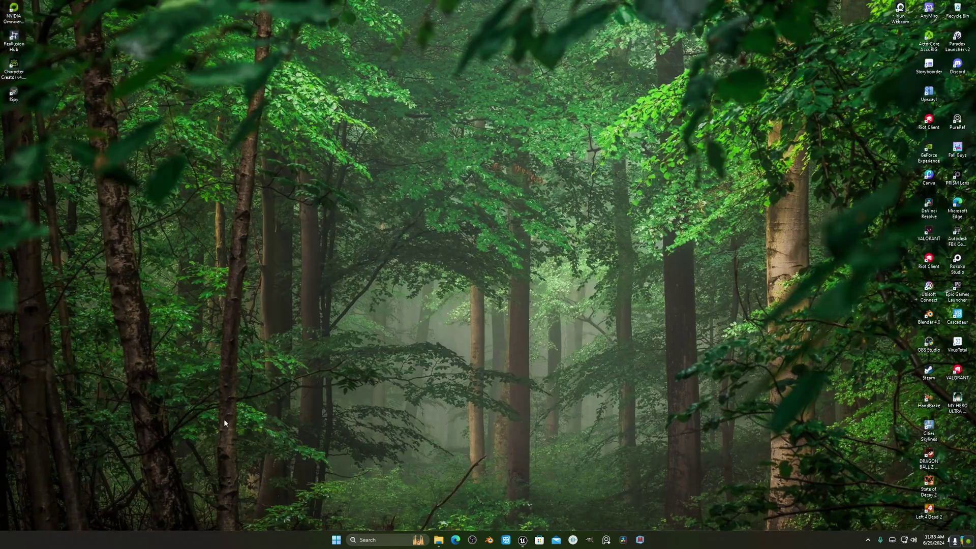
click(522, 540)
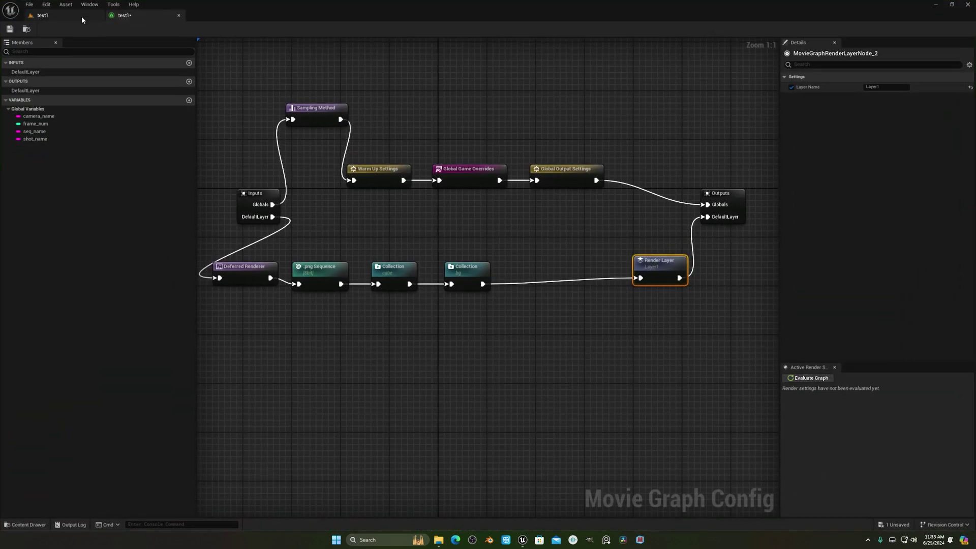
In the Movie Render Queue, assign the test1 graph config to the active test1 job and render it locally
click(69, 17)
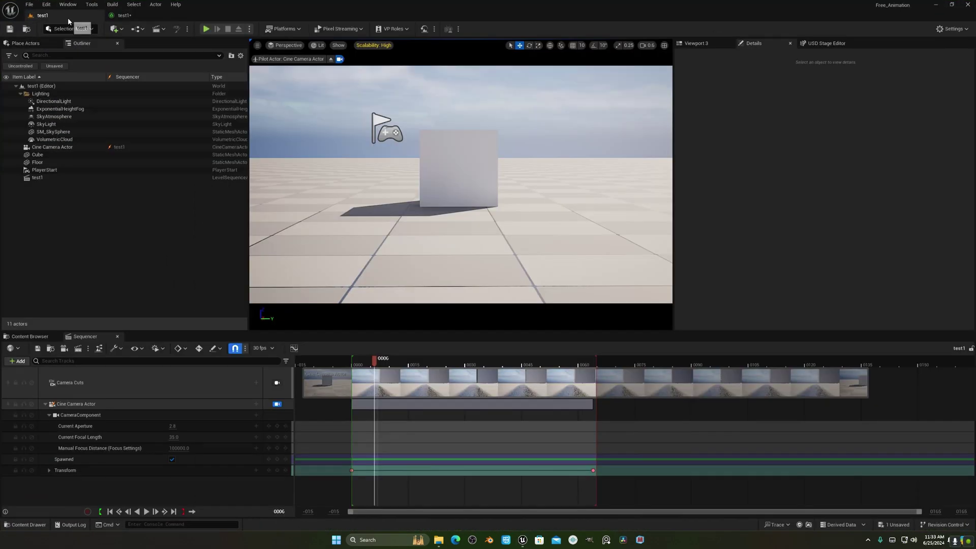
click(78, 348)
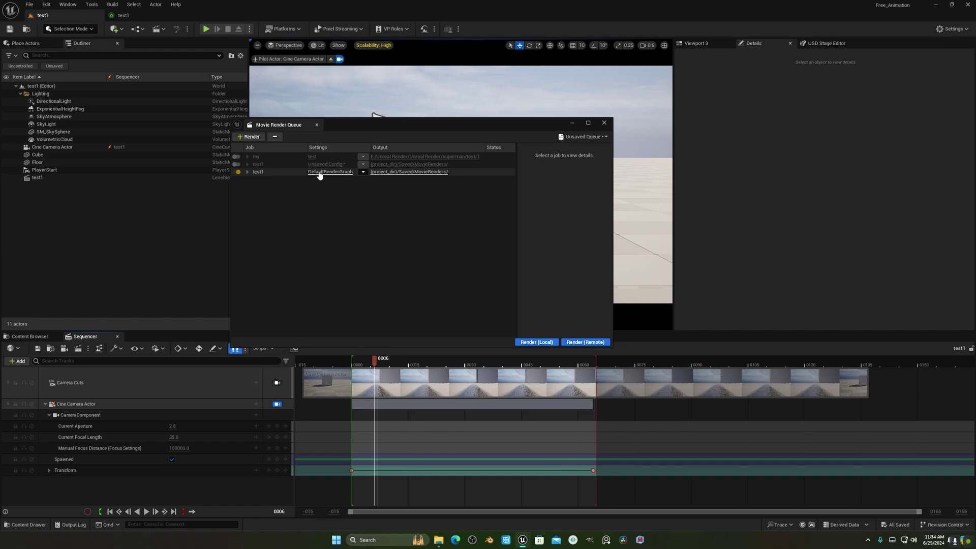
click(362, 172)
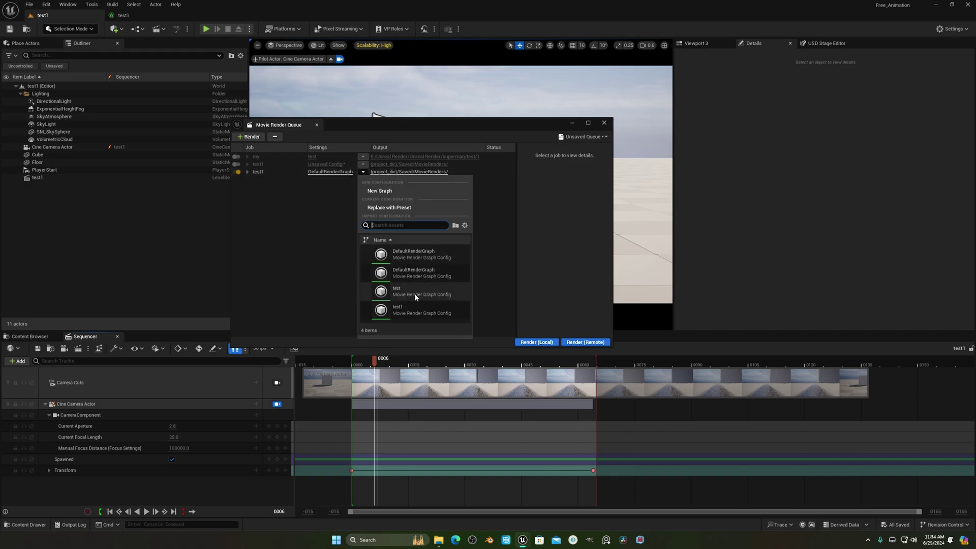
click(404, 310)
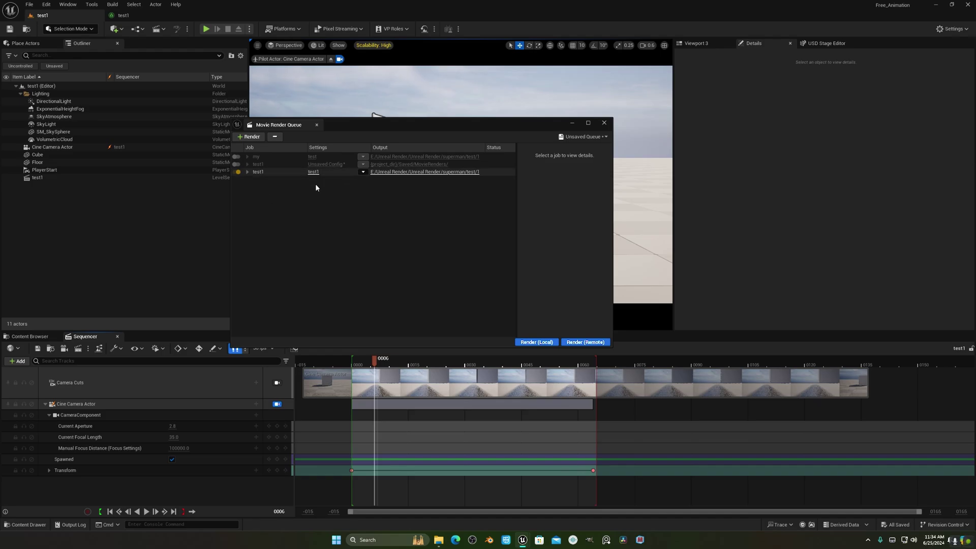
click(536, 342)
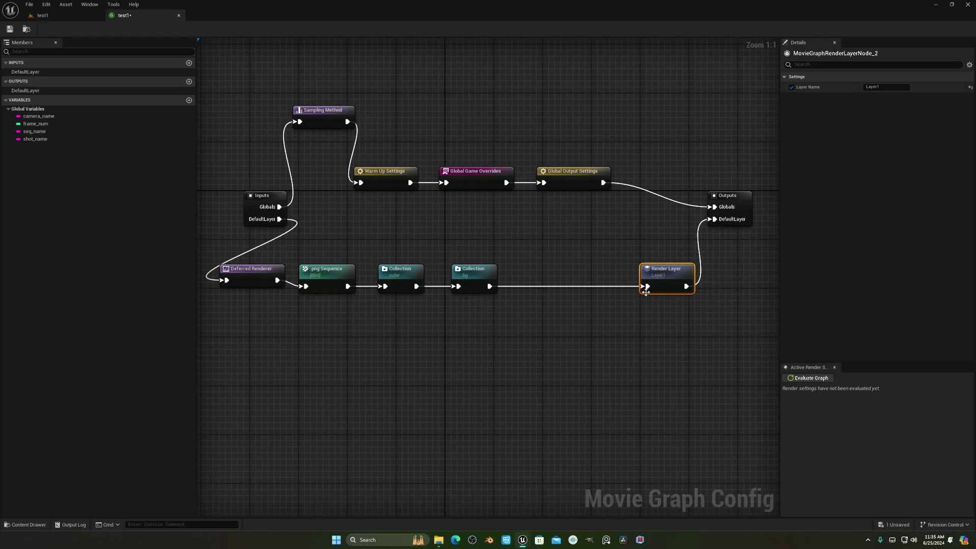
Duplicate the Render Layer node and align the copy below the original, naming the original layer cube and the copy bg
drag(645, 292, 647, 286)
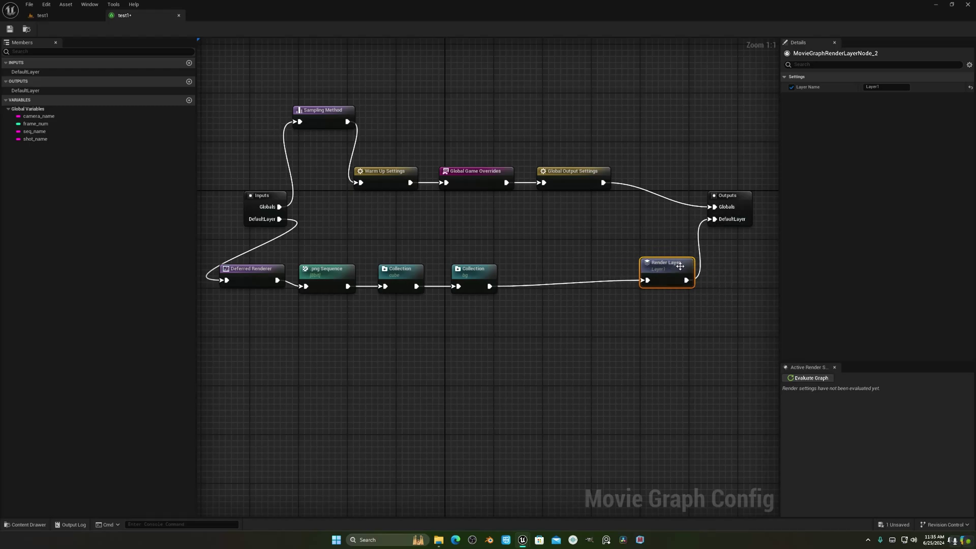
key(ctrl+z)
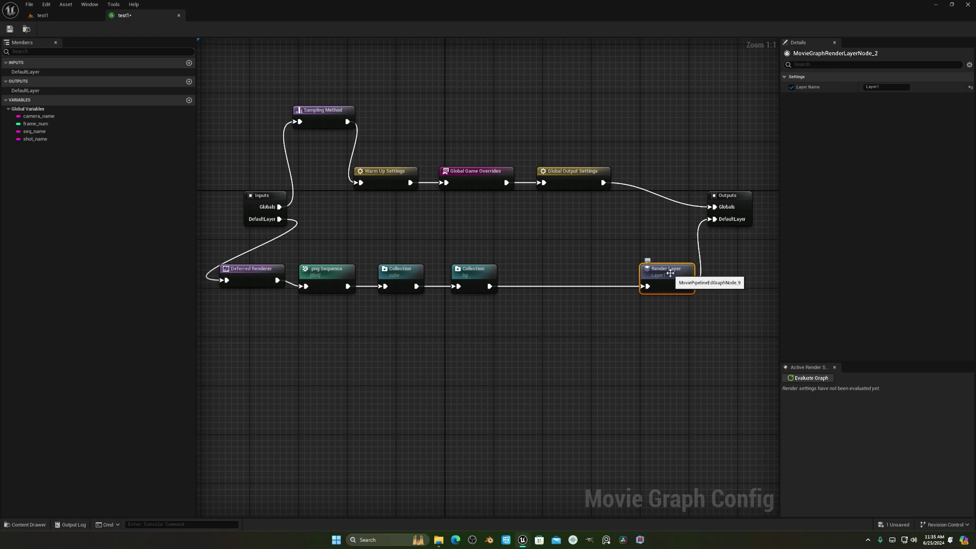
key(ctrl+d)
drag(702, 279, 717, 339)
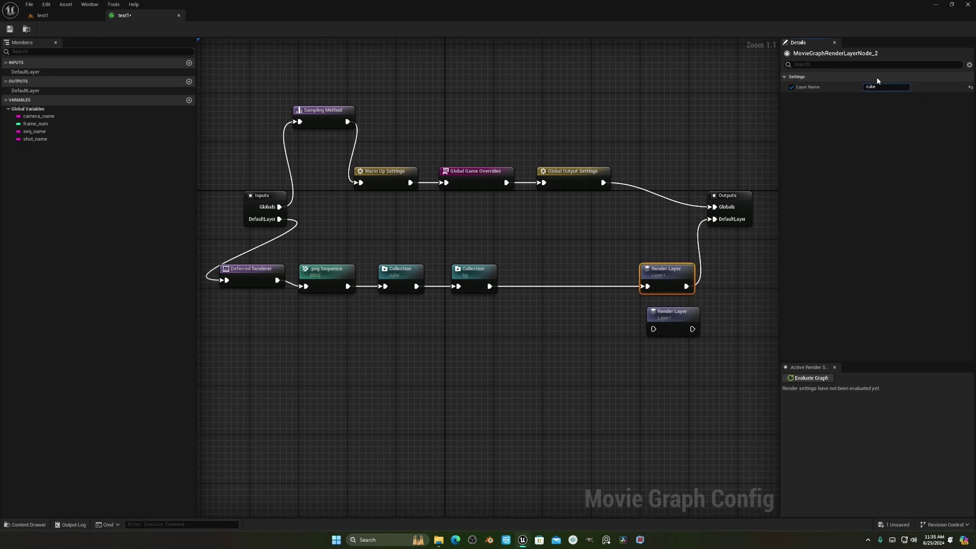
click(698, 117)
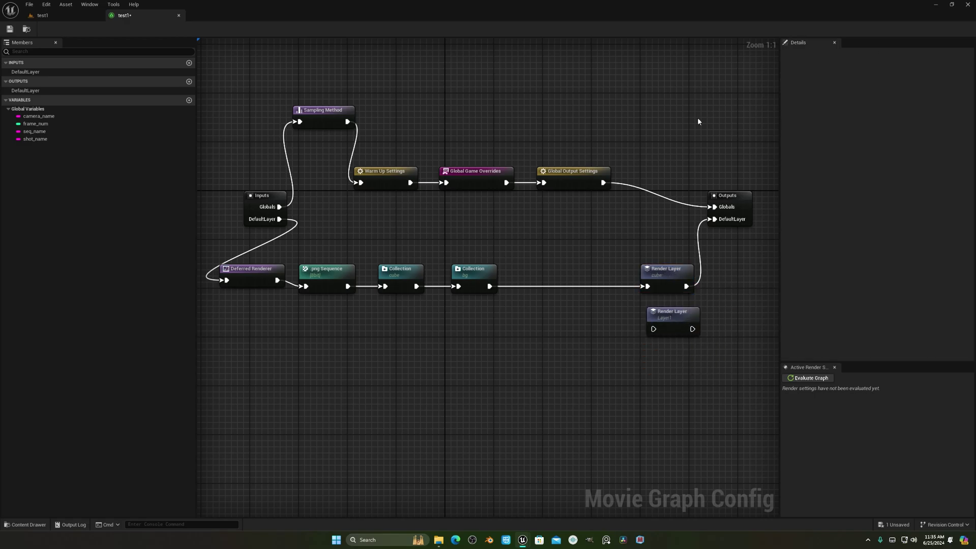
click(689, 319)
click(859, 87)
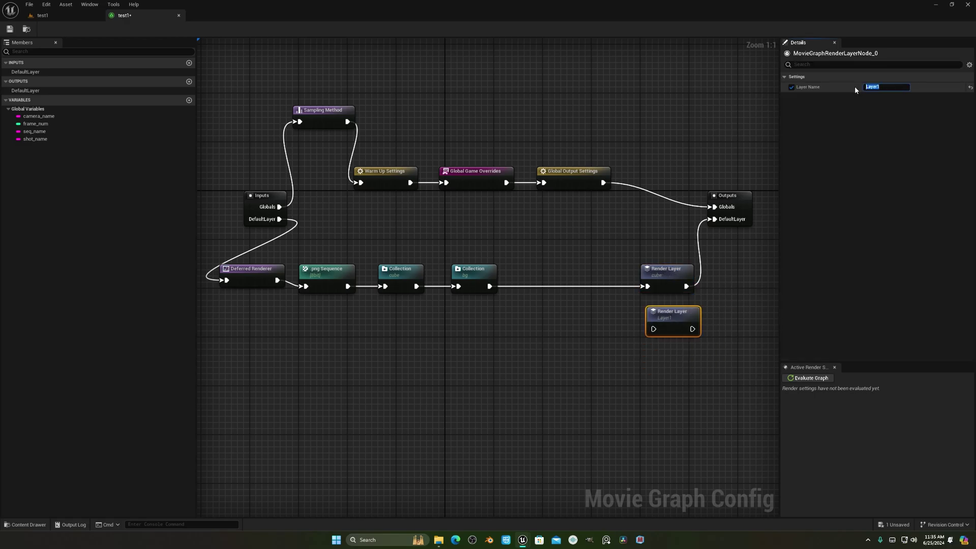
text(bg)
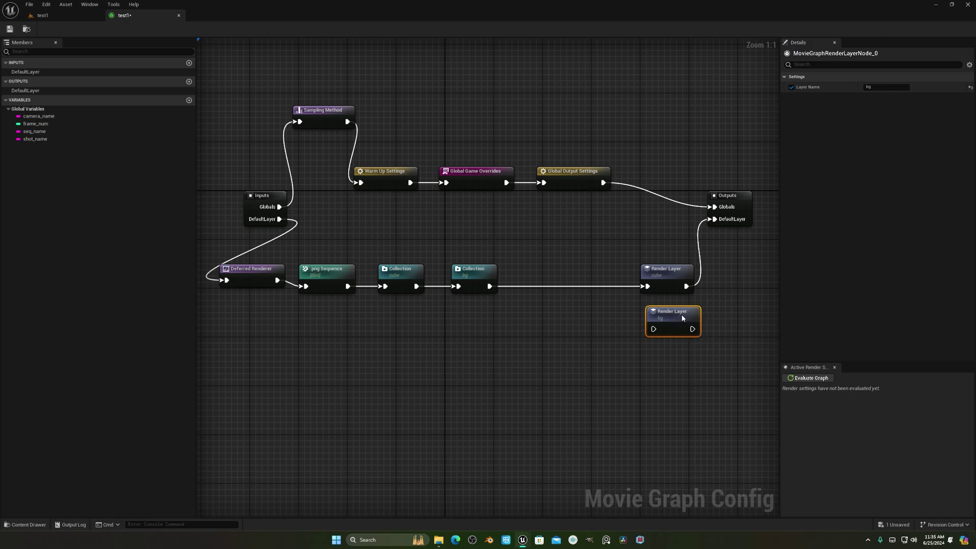
click(674, 268)
drag(675, 268, 669, 269)
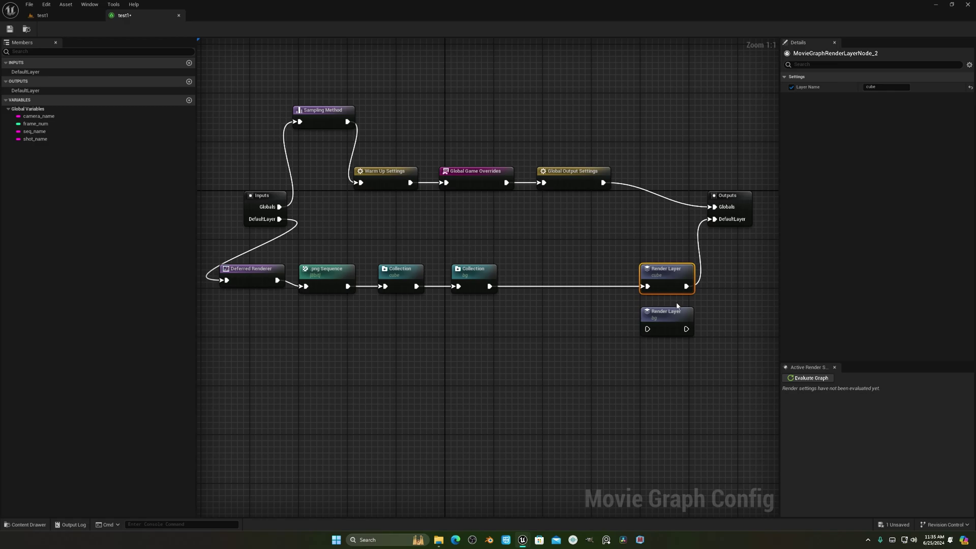
Add a second output to the graph and connect the bg Render Layer to it, spacing the two Render Layer nodes apart
drag(687, 329, 737, 256)
click(736, 267)
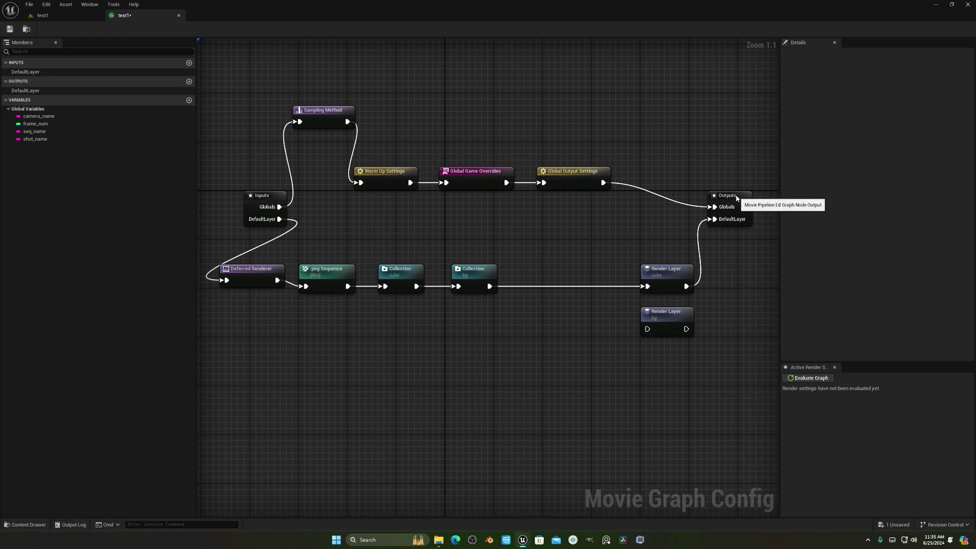
click(751, 221)
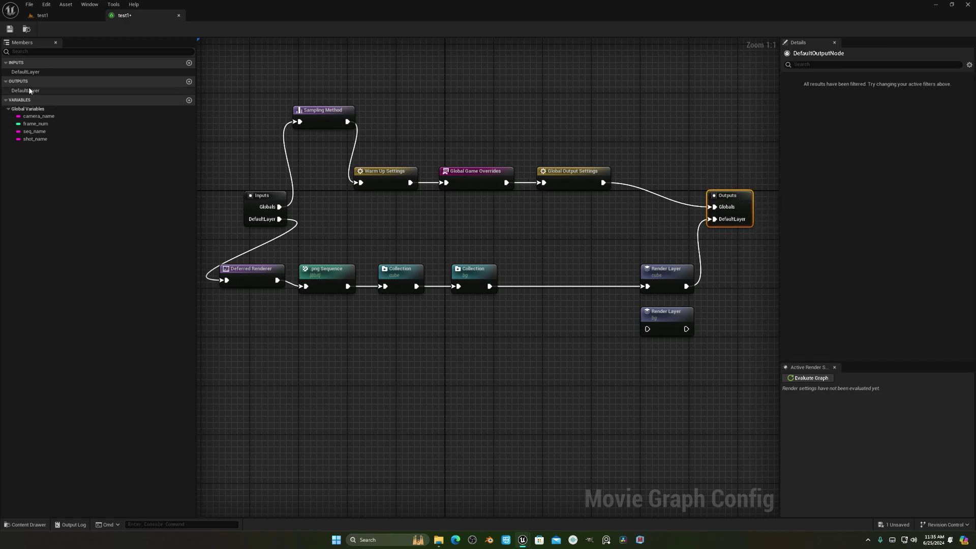
click(189, 82)
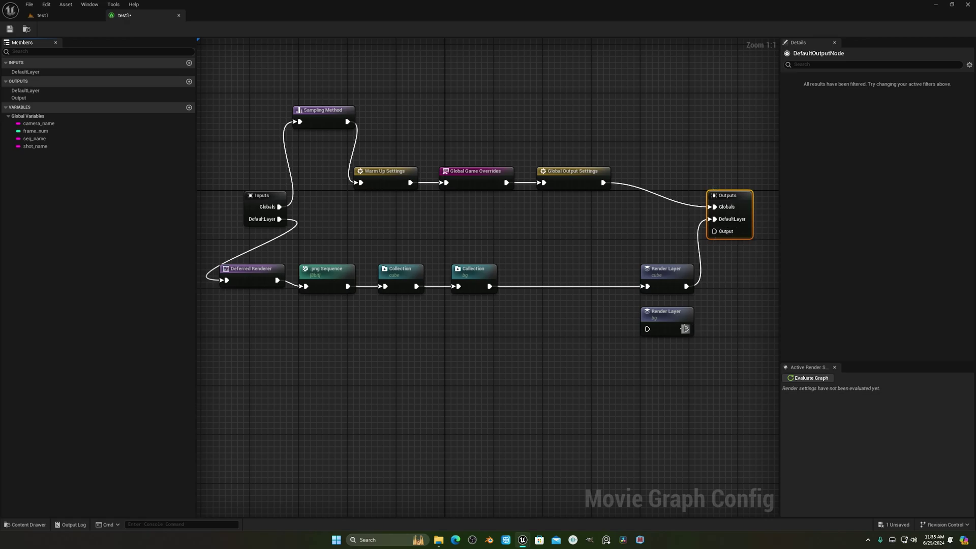
mouse_move(686, 329)
mouse_down()
mouse_move(715, 231)
mouse_move(675, 324)
mouse_up()
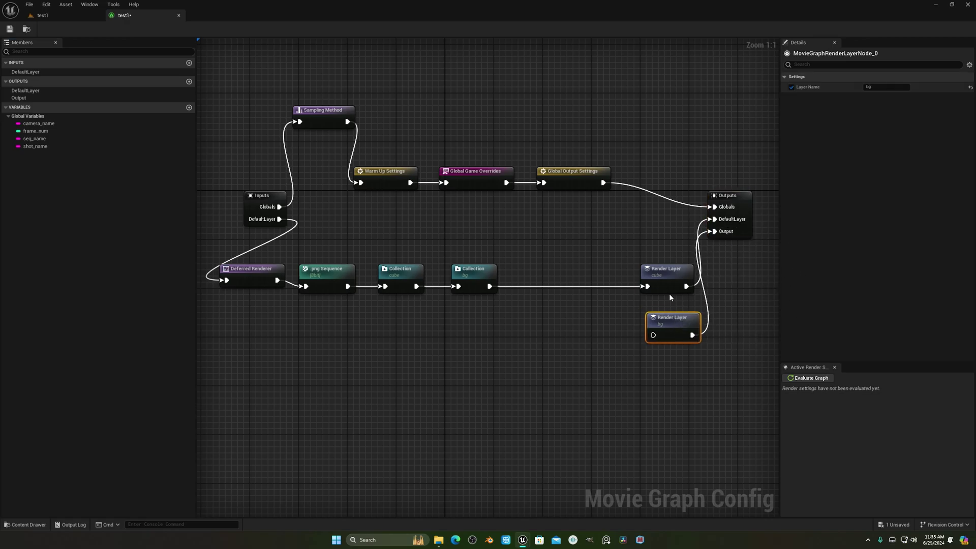
drag(669, 275, 662, 258)
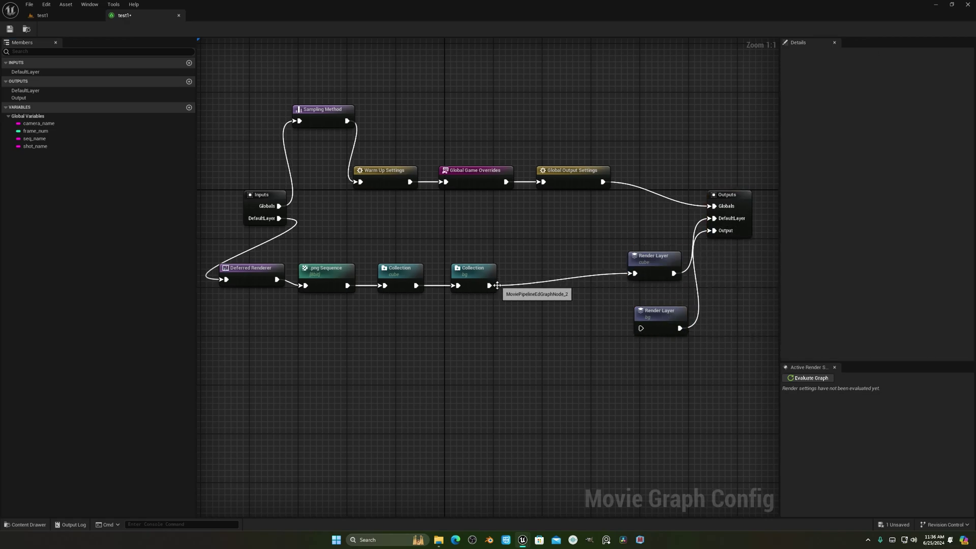
Add a Modifier node and wire it between the bg Collection and the cube Render Layer, lined up with the Collection nodes
right_click(490, 325)
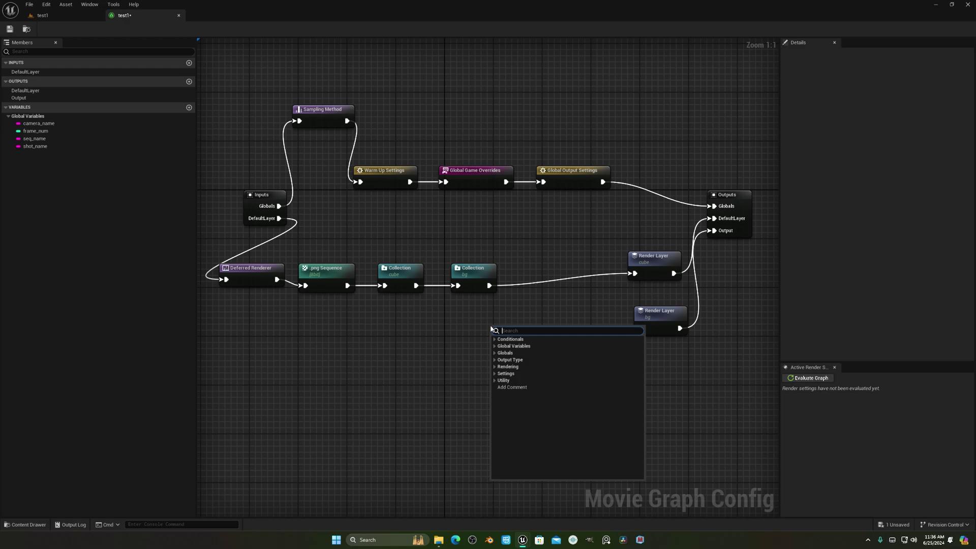
text(mod)
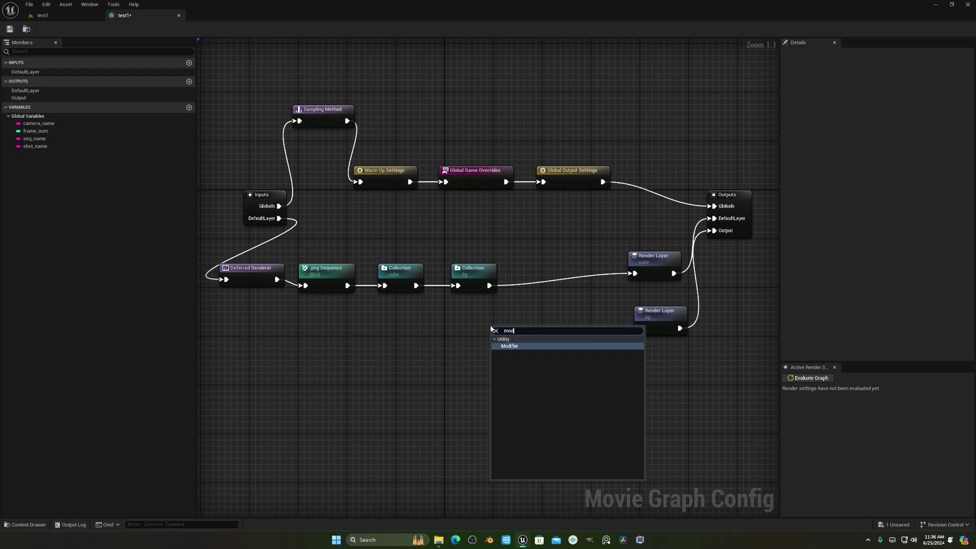
click(535, 346)
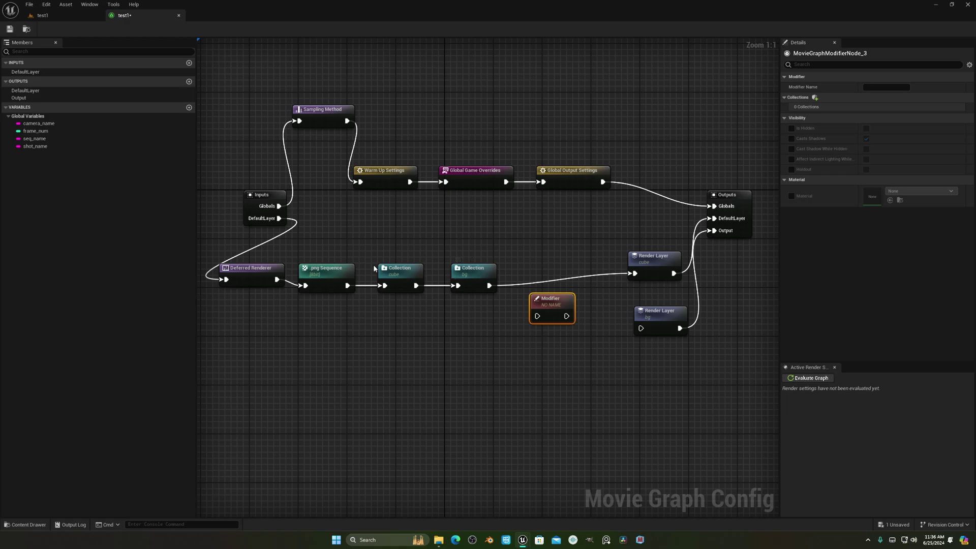
drag(531, 304, 563, 294)
drag(489, 285, 636, 273)
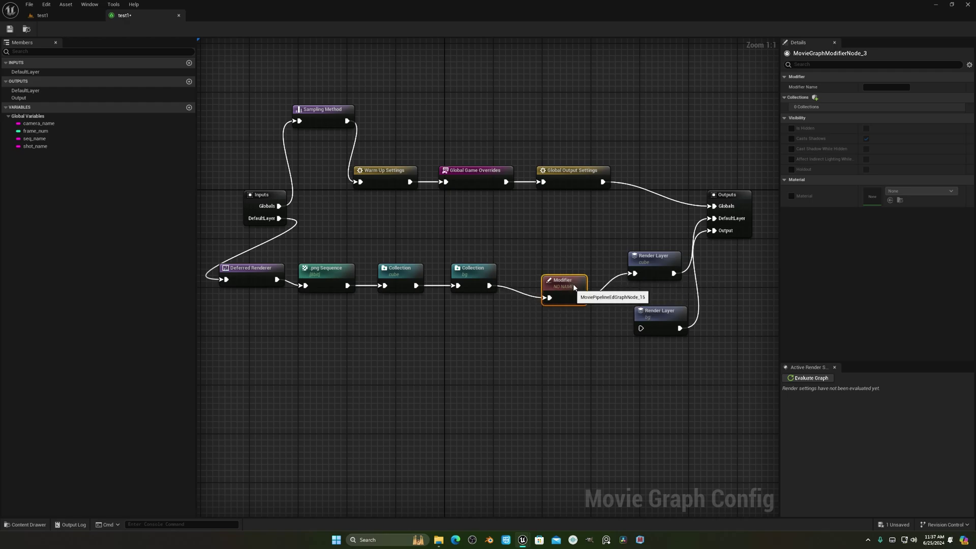
drag(560, 294, 567, 276)
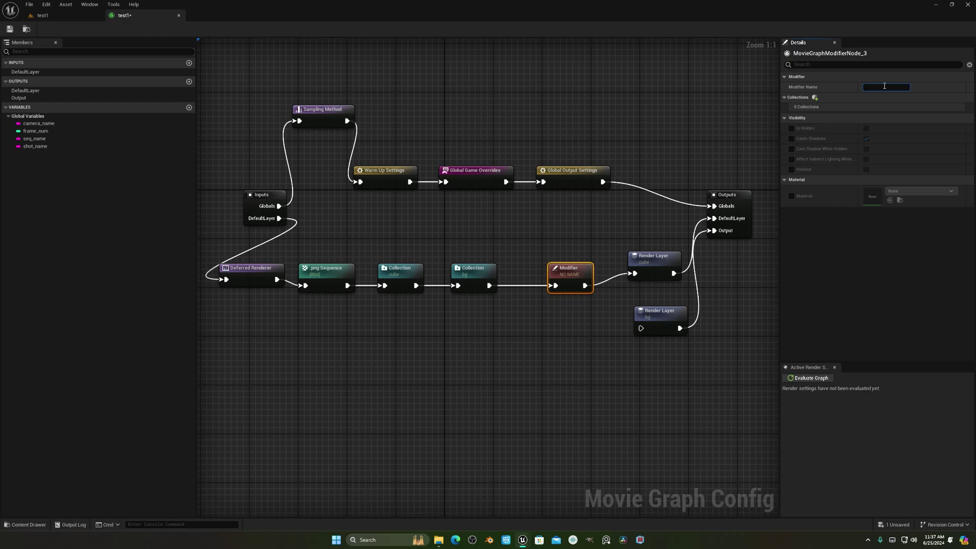
Name the Modifier cube and shift its node slightly closer to the bg Collection
click(616, 287)
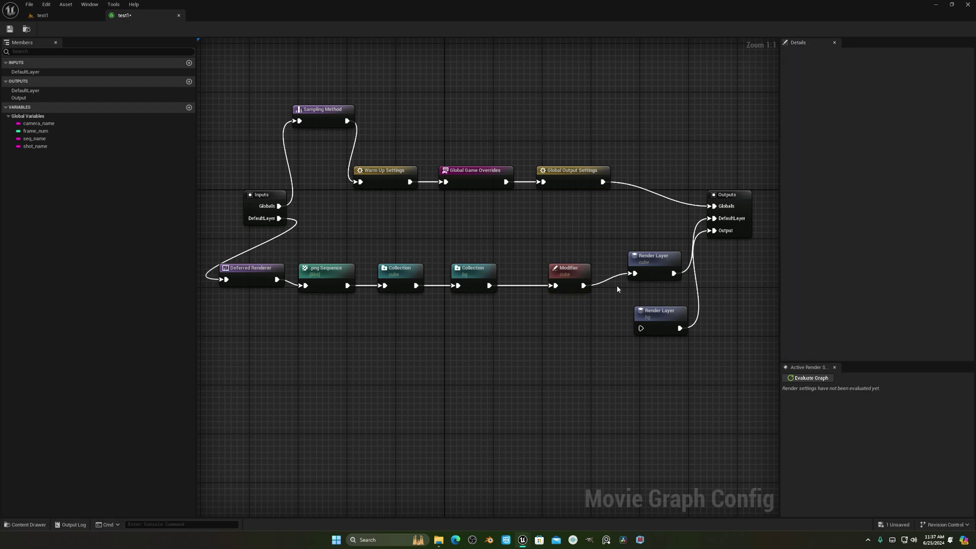
click(575, 266)
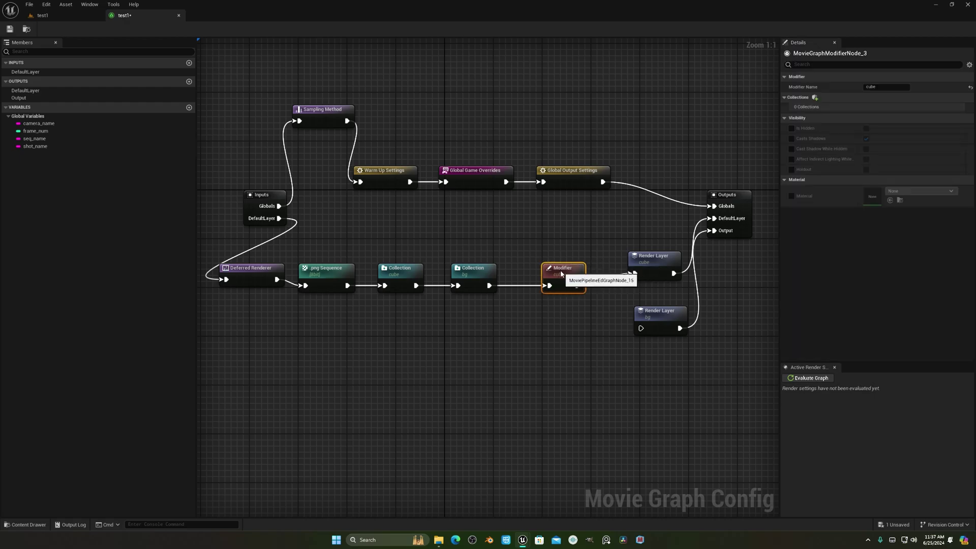
drag(562, 276, 556, 276)
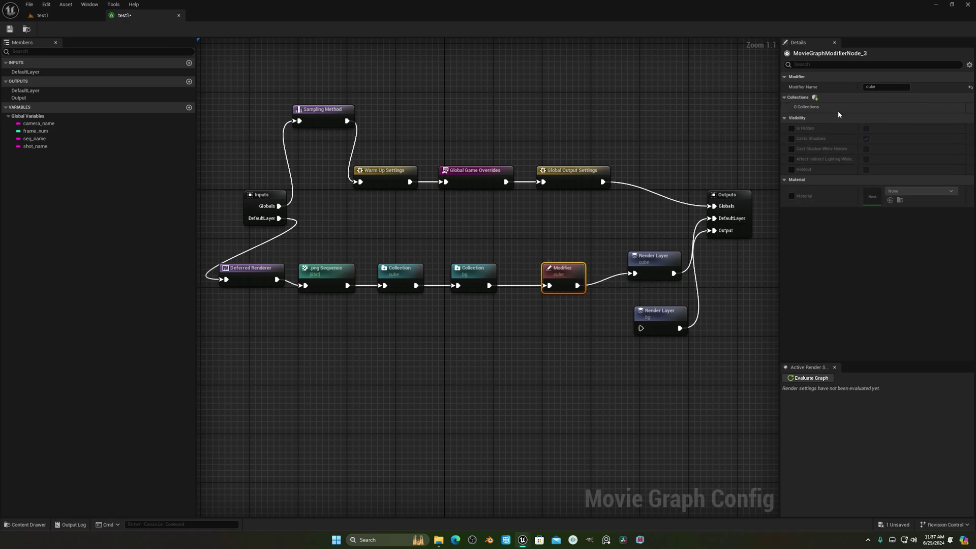
Enable Holdout on the cube Modifier and add the bg collection to it
click(792, 169)
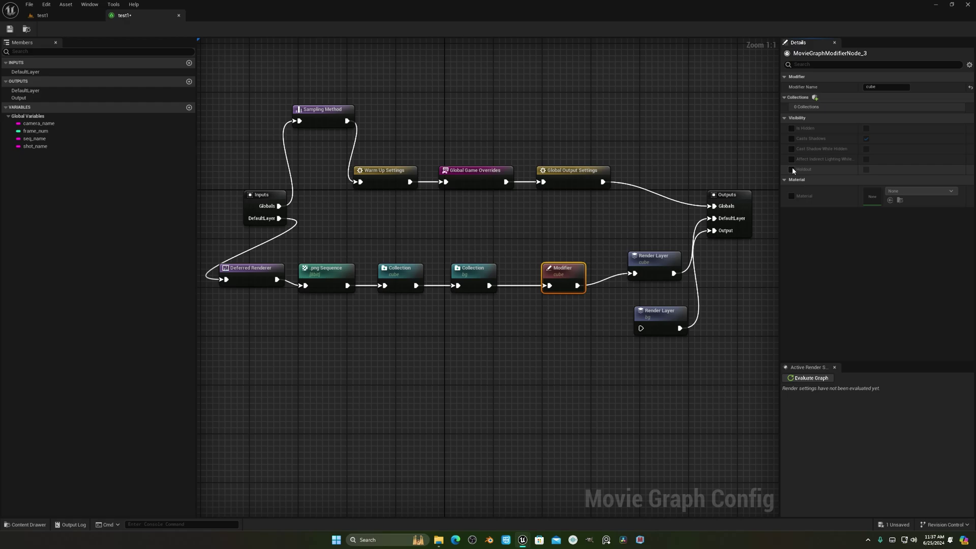
click(866, 169)
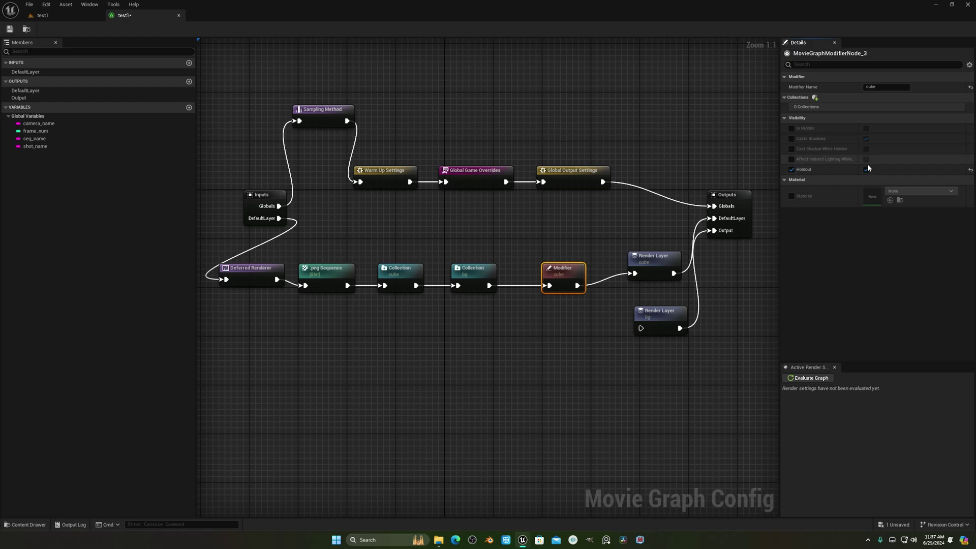
click(814, 97)
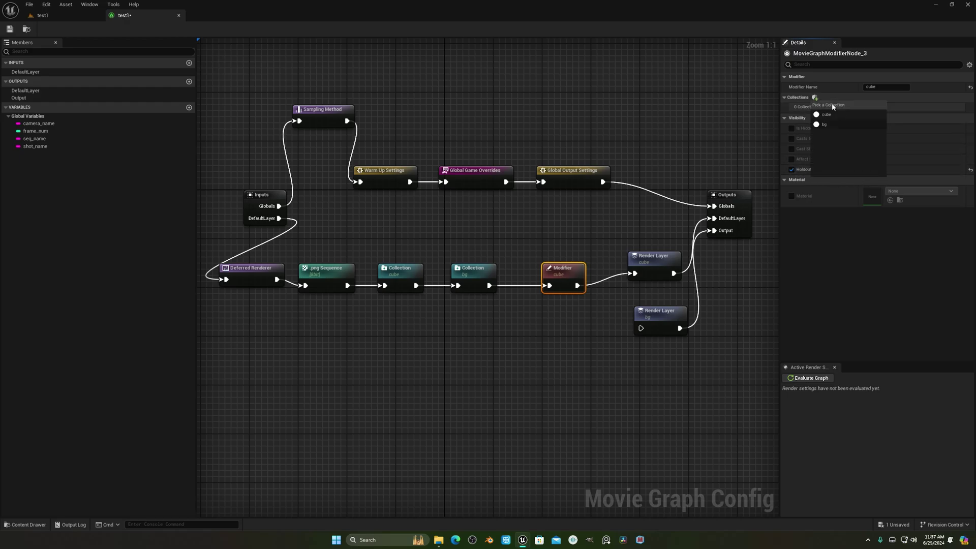
click(824, 124)
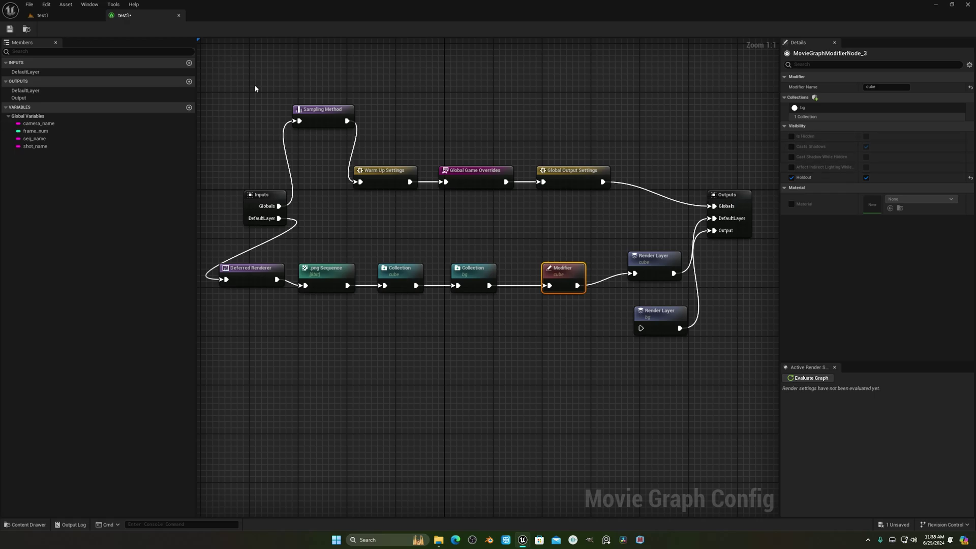
Move the cube Render Layer closer to the Modifier and place the bg Render Layer farther below it
drag(664, 256, 650, 256)
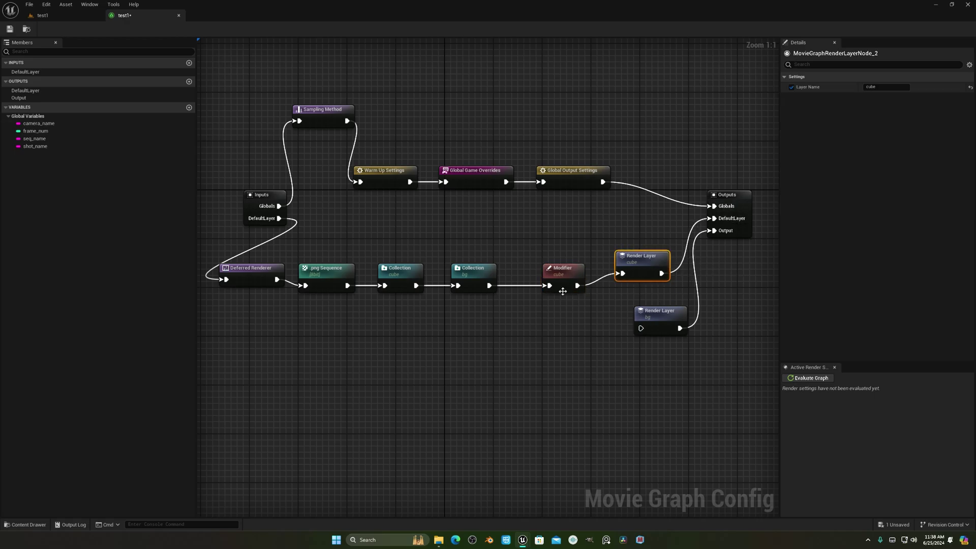
drag(666, 321, 684, 352)
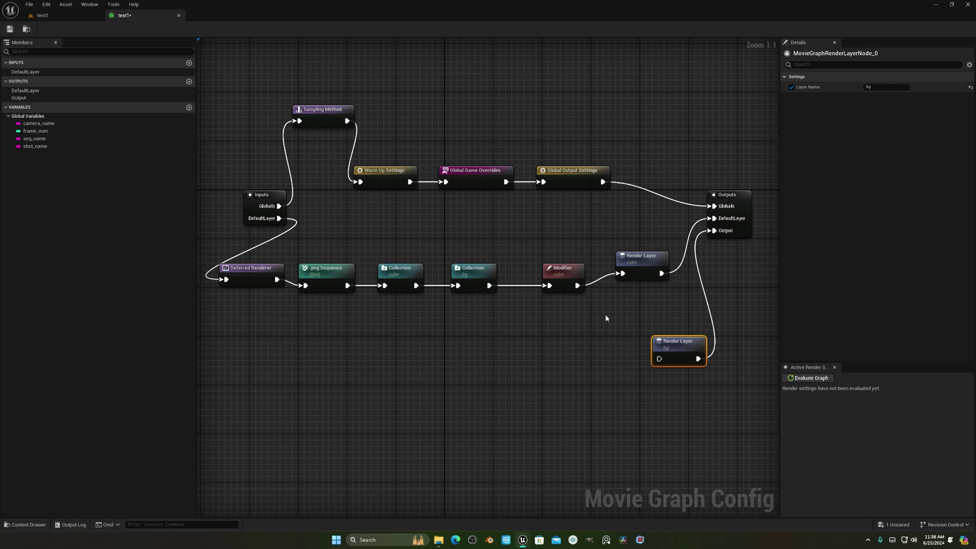
drag(437, 297, 658, 276)
Return to the test1 level, open the Movie Render Queue from the sequence and start a local render
click(51, 17)
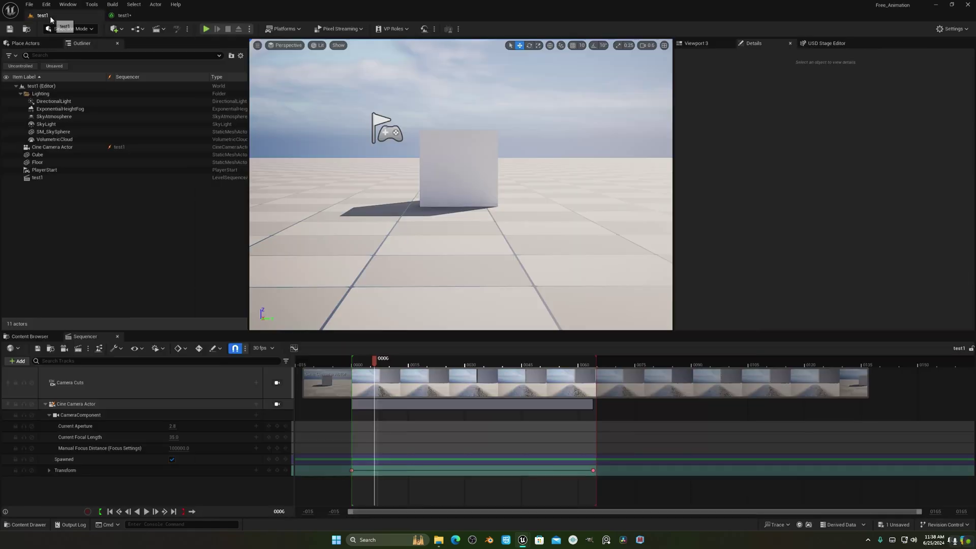
click(78, 348)
click(536, 343)
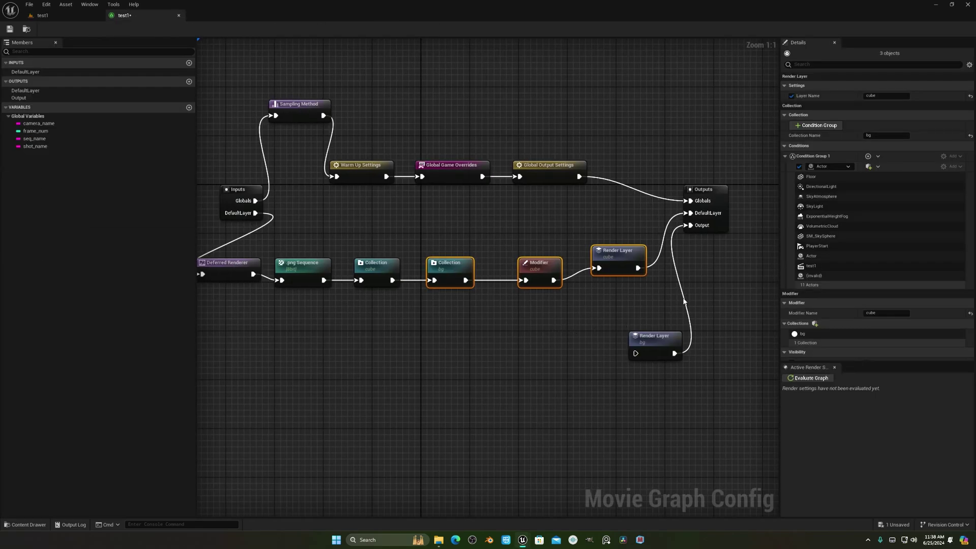
Move the bg Render Layer node up and inward so it sits just below the cube Render Layer
click(636, 344)
drag(636, 344, 653, 331)
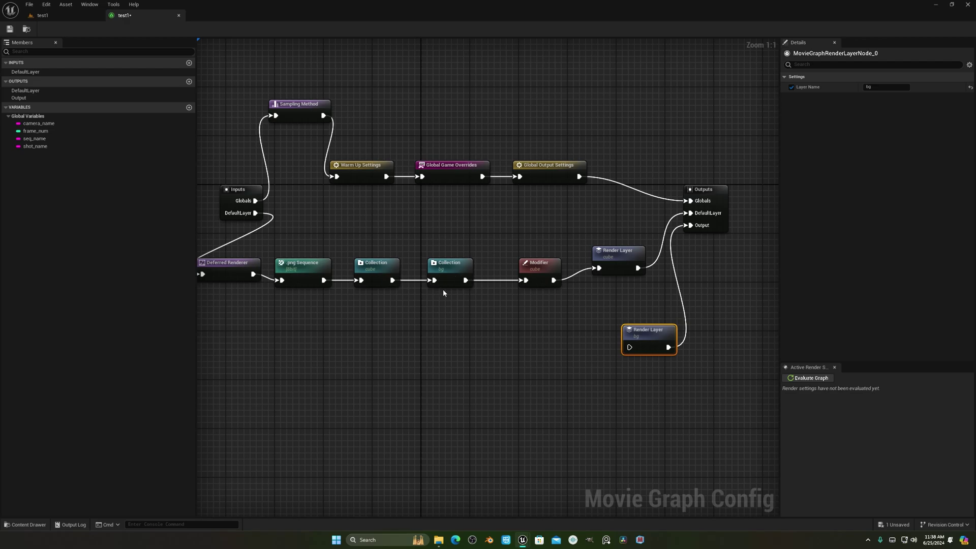
right_drag(548, 336, 545, 330)
drag(638, 329, 626, 317)
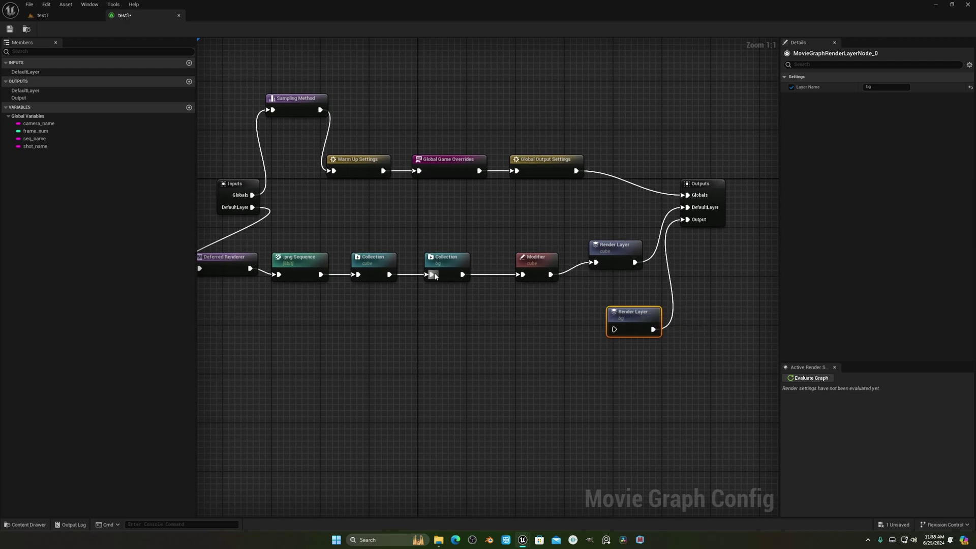
Duplicate the cube Modifier, place the copy just below the original and name it bg
click(535, 265)
key(ctrl+d)
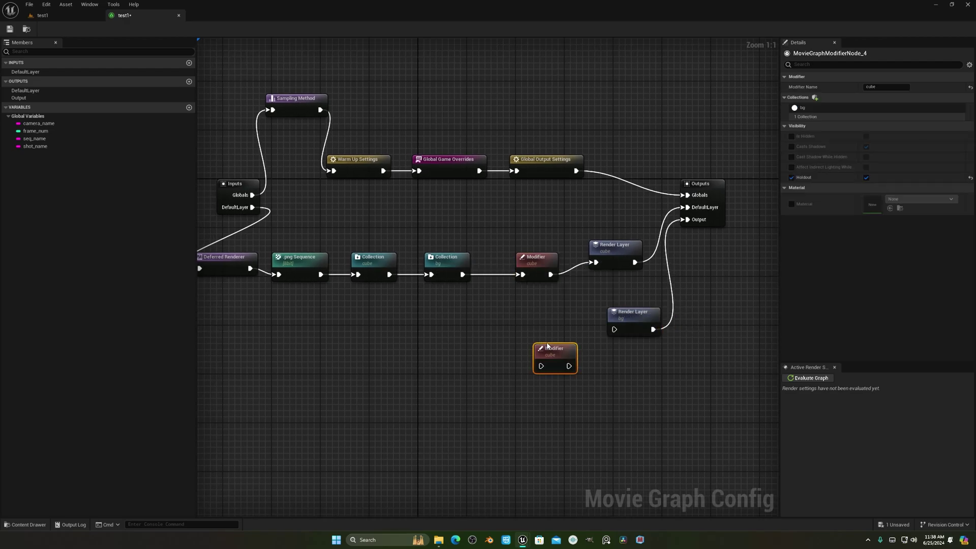
drag(536, 347, 524, 302)
click(889, 87)
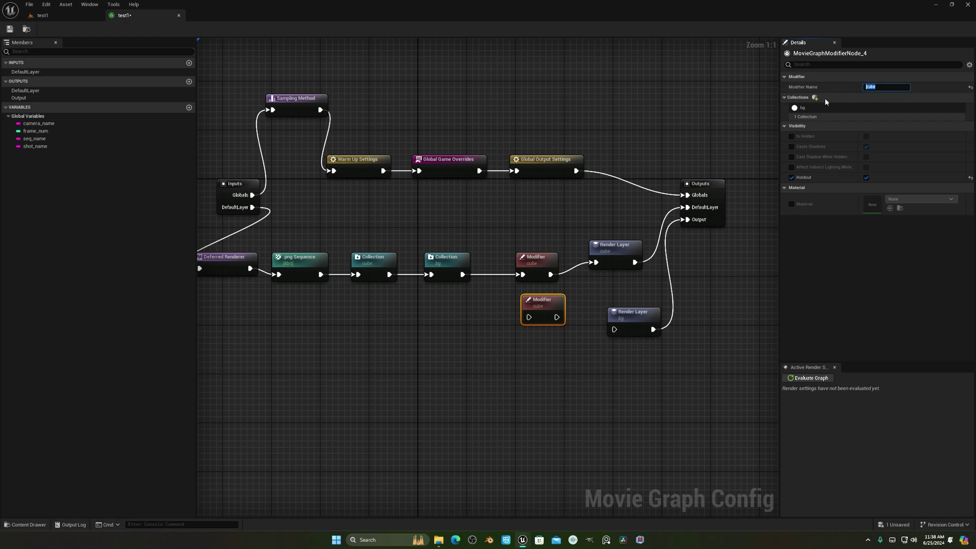
text(bg)
key(Return)
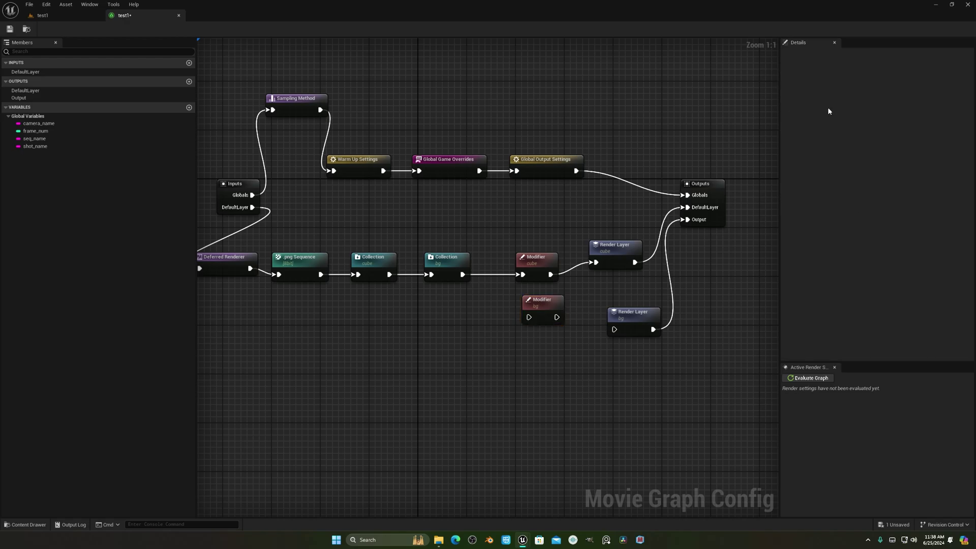
Replace the bg collection in the bg Modifier with the cube collection
click(541, 303)
click(815, 98)
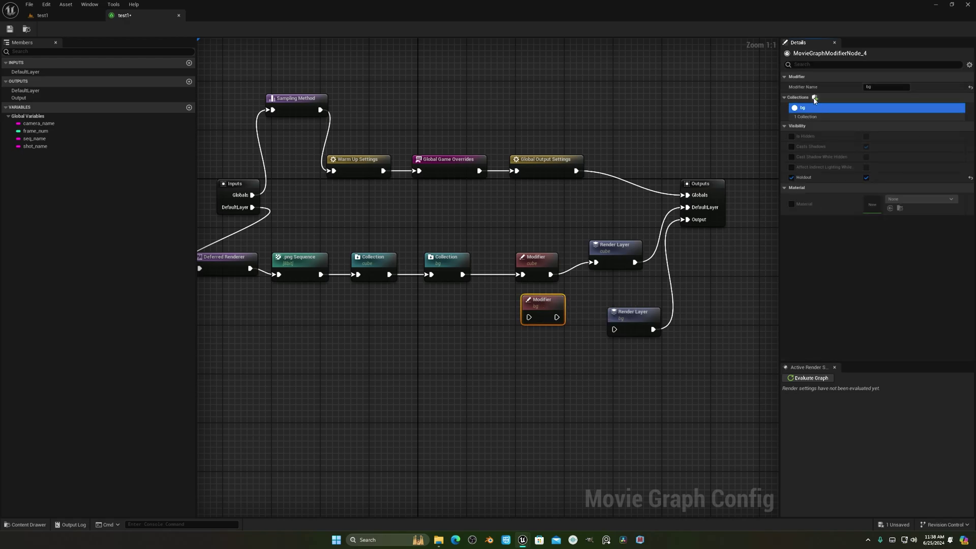
key(Delete)
click(814, 97)
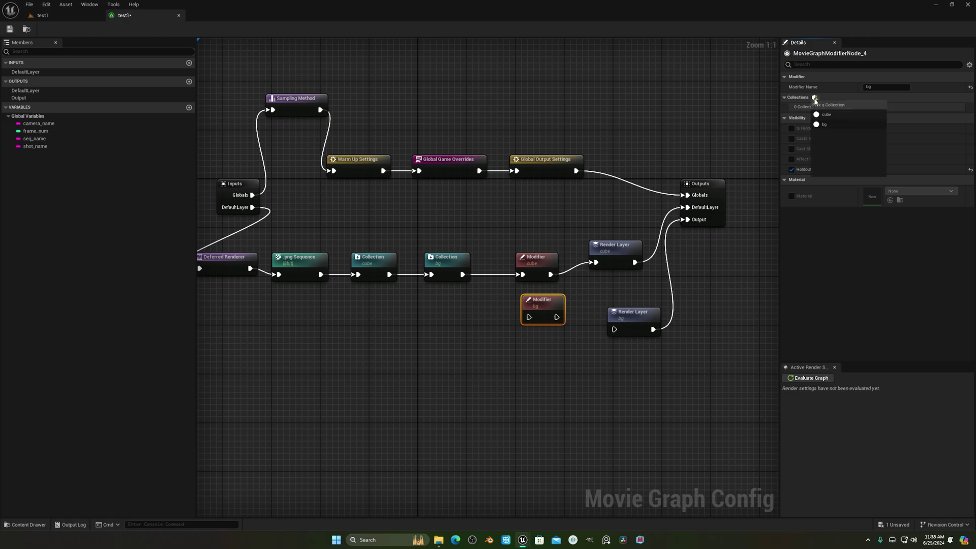
click(826, 115)
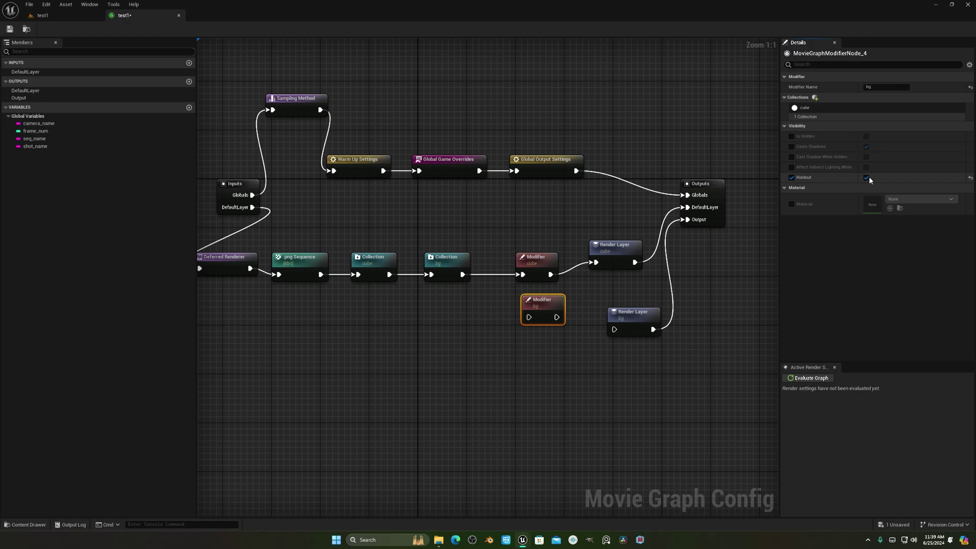
In the bg Modifier, disable Holdout and enable Is Hidden, Casts Shadows, Cast Shadow While Hidden and Affect Indirect Lighting While Hidden
click(792, 177)
click(792, 178)
click(791, 178)
click(791, 167)
click(791, 156)
click(792, 137)
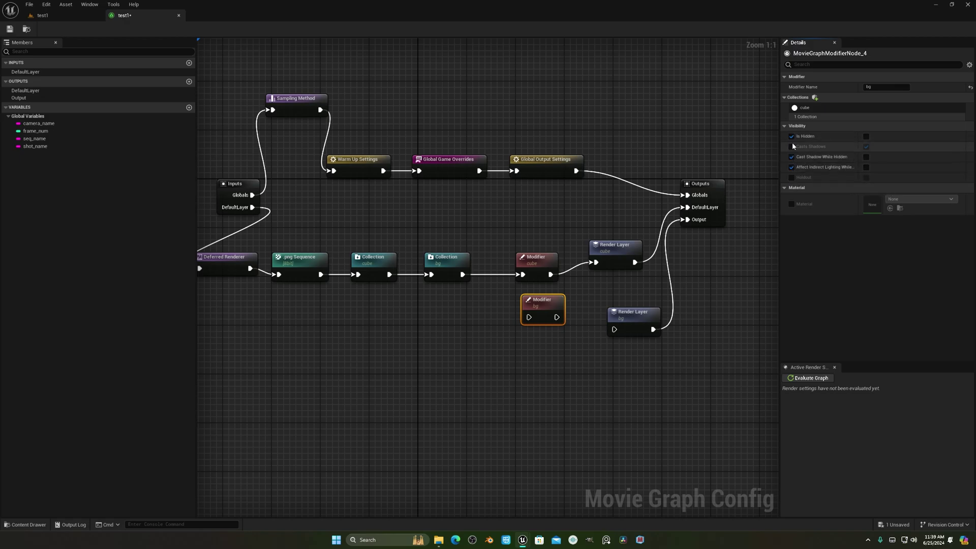
click(866, 136)
click(866, 156)
click(866, 167)
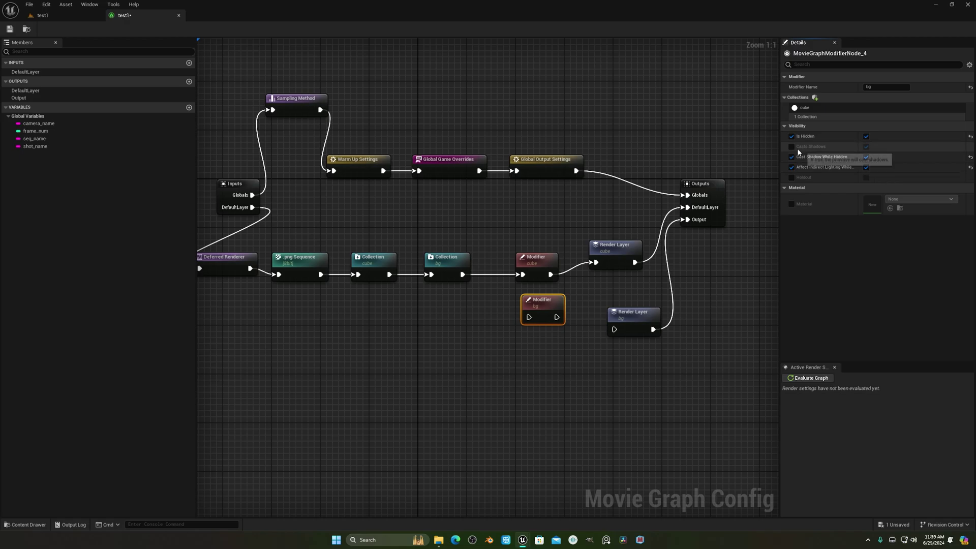
click(792, 146)
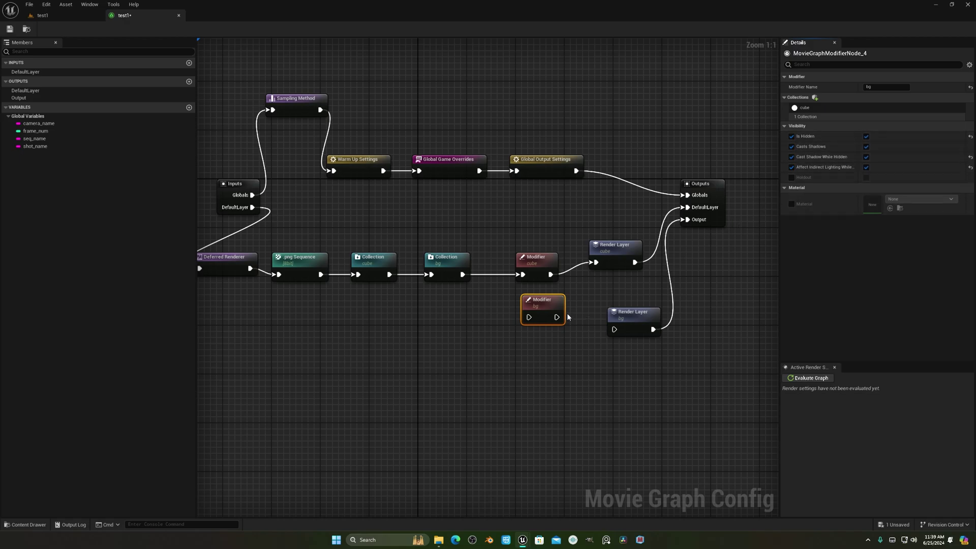
Connect the bg Collection through the bg Modifier to the bg Render Layer, aligning the nodes, and save the graph
click(533, 259)
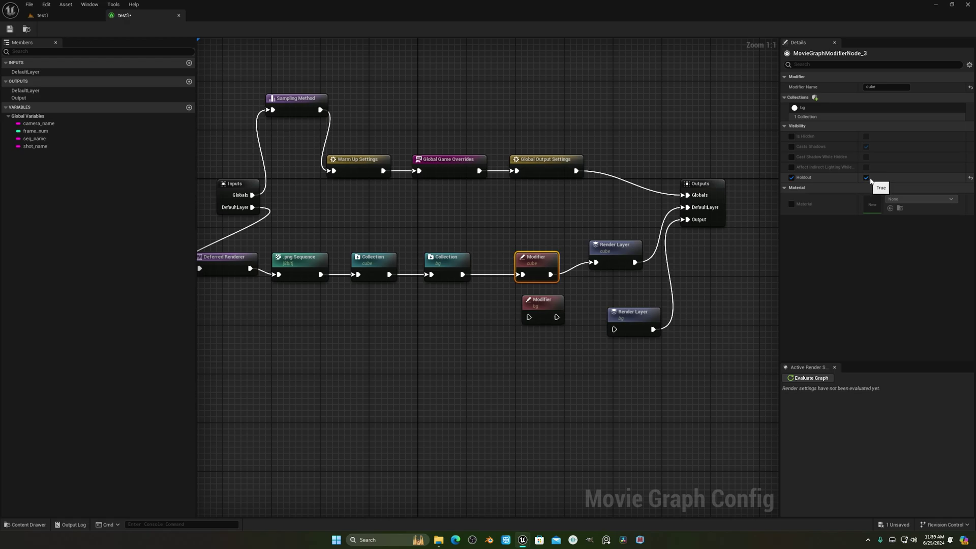
drag(542, 300, 630, 313)
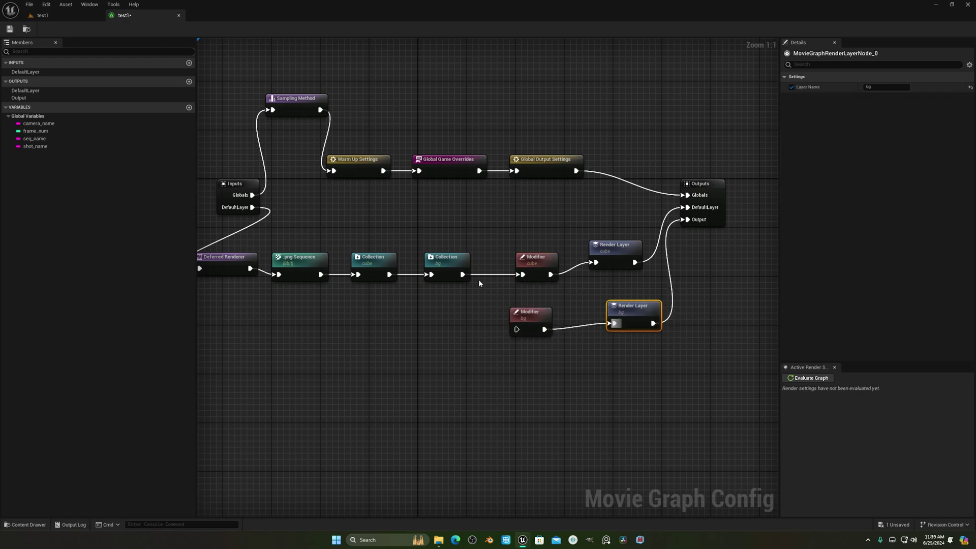
drag(462, 275, 541, 311)
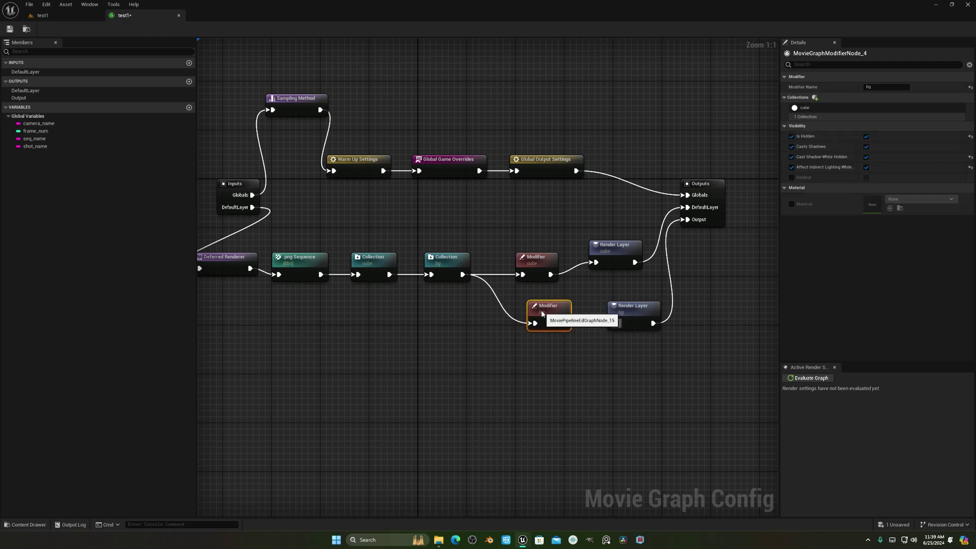
click(468, 349)
click(468, 349)
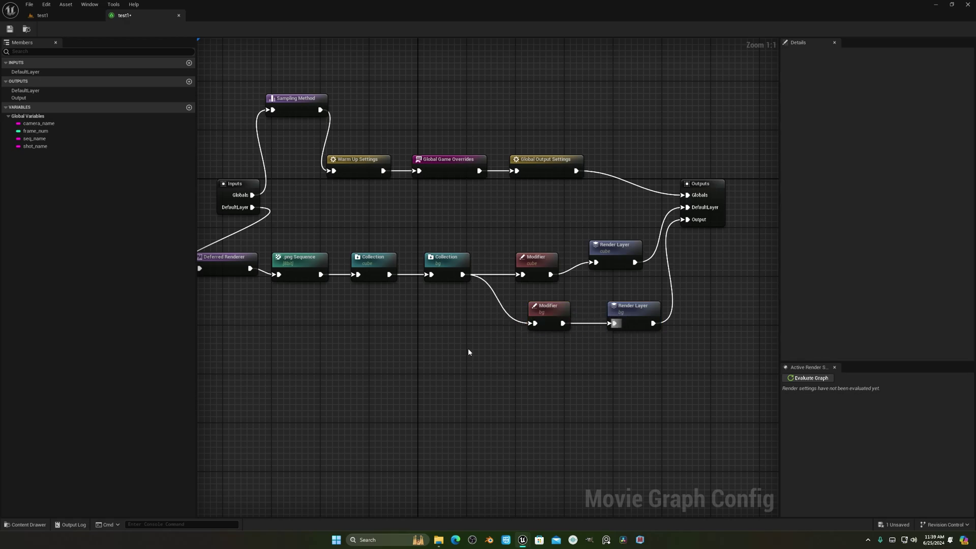
Go back to the test1 level, open the Movie Render Queue and render the test1 job locally
click(44, 15)
click(81, 348)
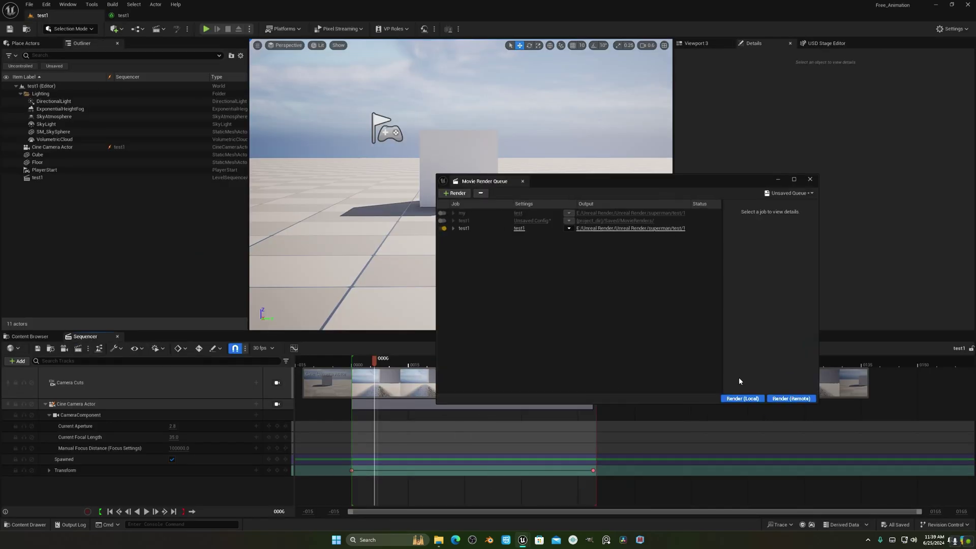
click(744, 398)
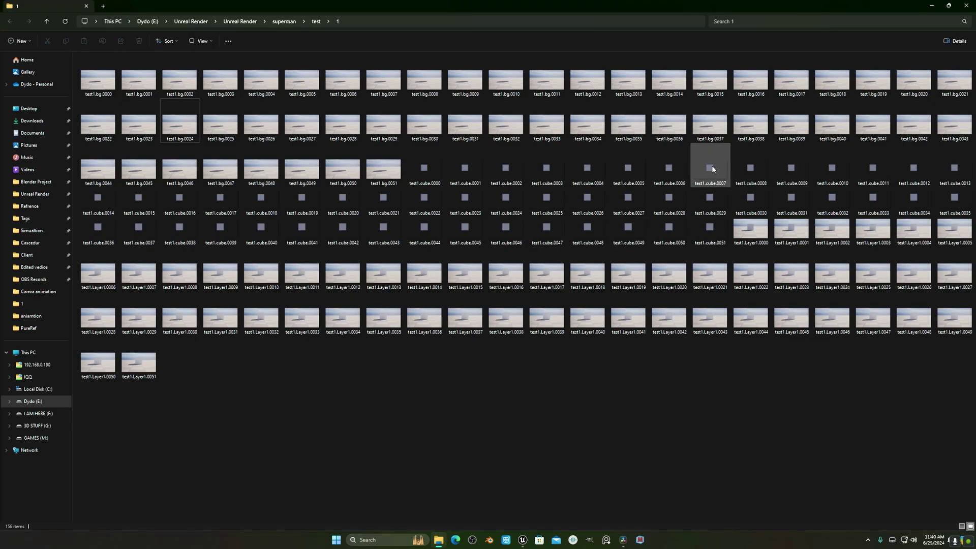
Select all rendered images in the output folder and place them as clips on V1 of the DaVinci Resolve timeline
drag(111, 89, 91, 91)
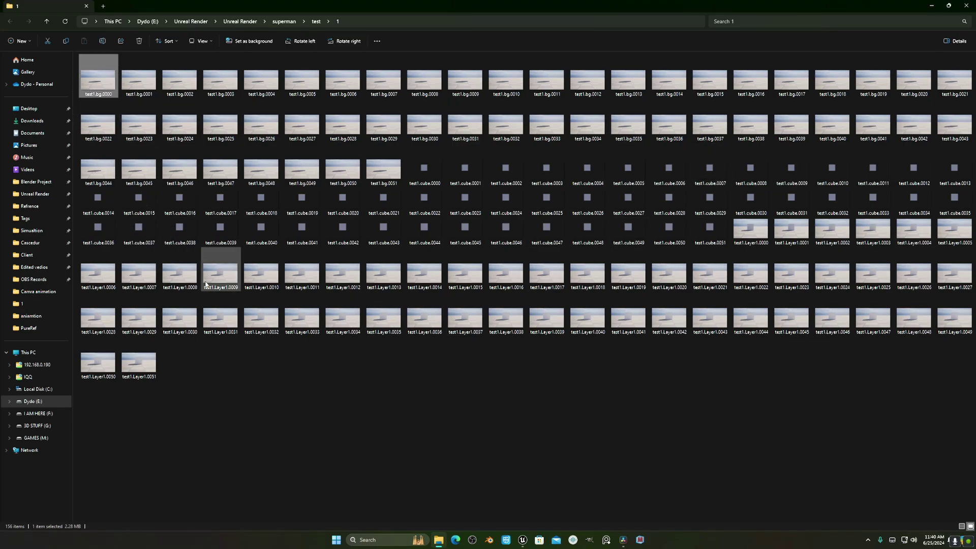
click(233, 441)
drag(92, 401, 956, 76)
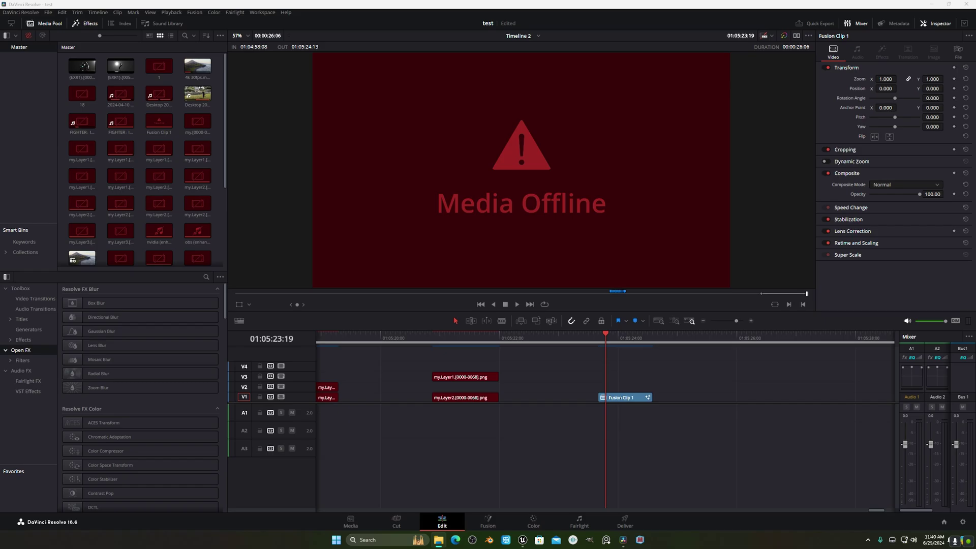
drag(864, 401, 687, 405)
click(703, 337)
alt+scroll(740, 451, up, 3)
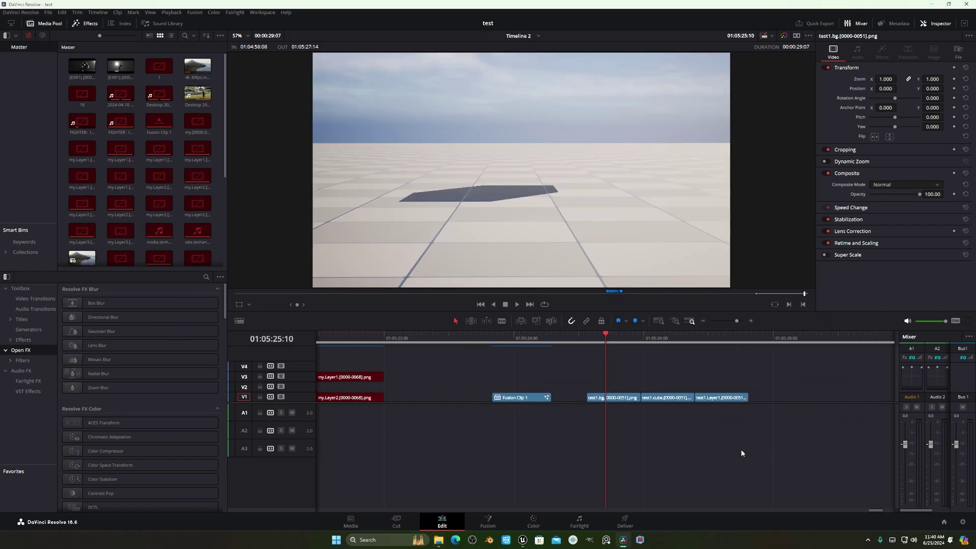
Preview the imported clips and remove the test1.Layer1 clip from the timeline
drag(655, 339, 707, 344)
drag(731, 398, 864, 377)
alt+scroll(570, 382, down, 2)
click(523, 340)
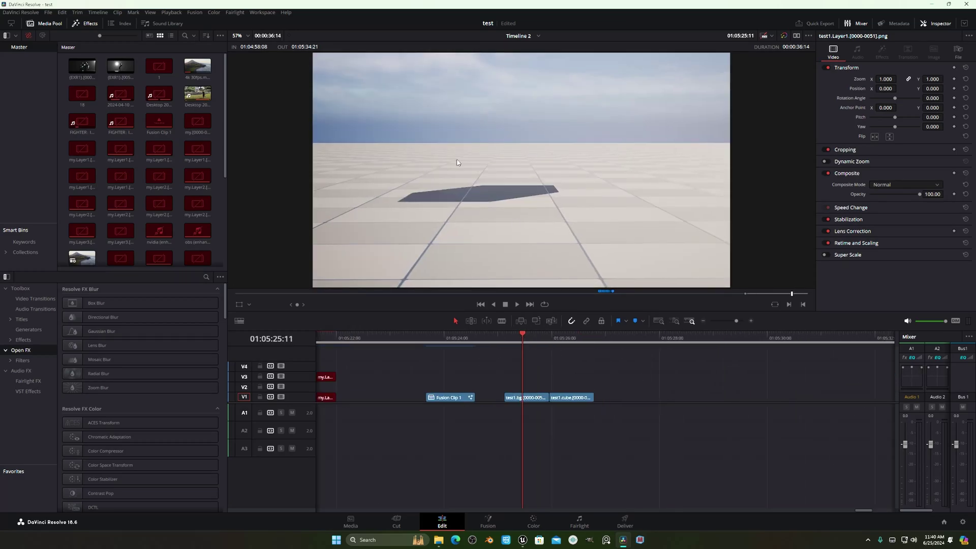
Stack the test1.cube clip on V2 directly above the test1.bg clip and play the composite from its start
drag(530, 344, 523, 364)
drag(577, 398, 532, 392)
mouse_move(521, 342)
mouse_down()
mouse_move(507, 341)
mouse_move(520, 344)
mouse_up()
scroll(496, 131, down, 2)
scroll(496, 132, up, 1)
click(503, 342)
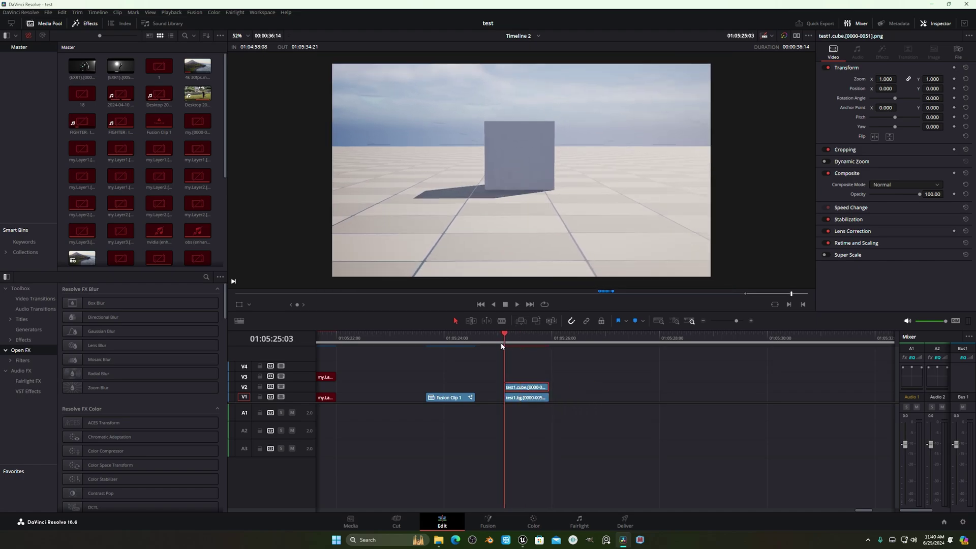
key(space)
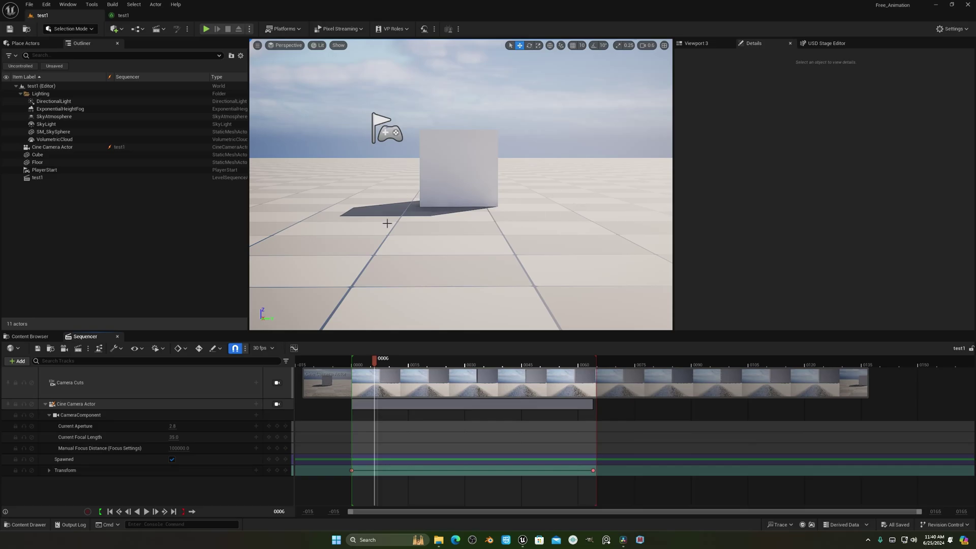
In the Unreal test1 level, place a Sphere to the right of the cube and a Cone to its left
click(29, 44)
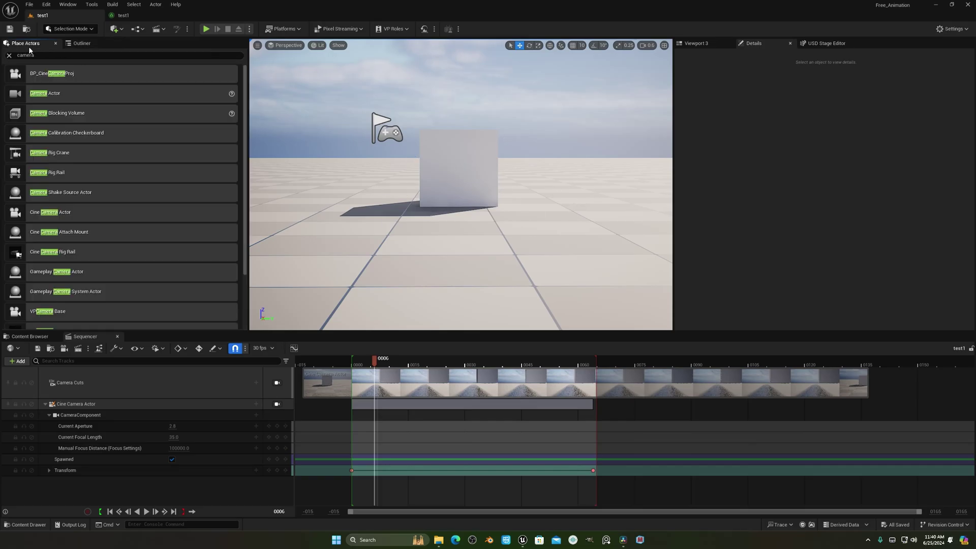
click(10, 57)
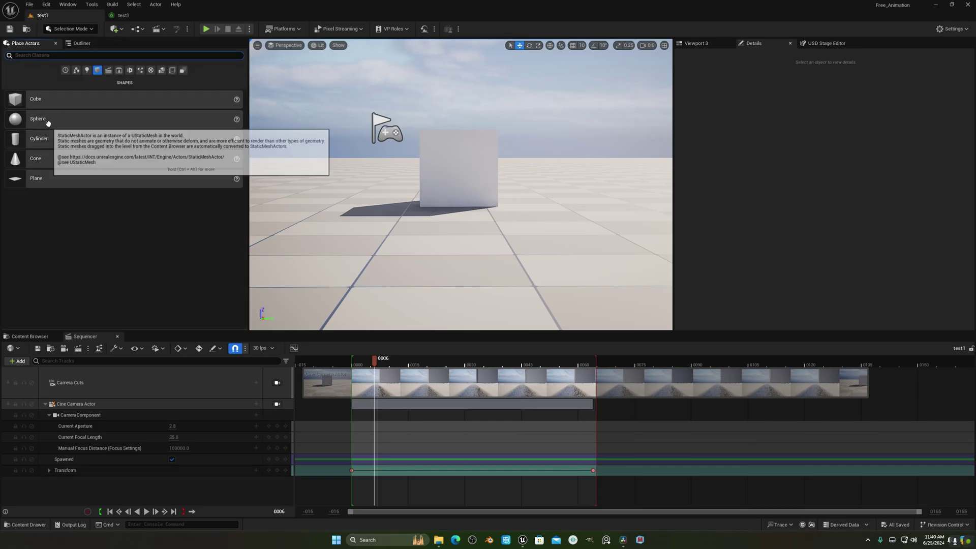
drag(38, 118, 553, 217)
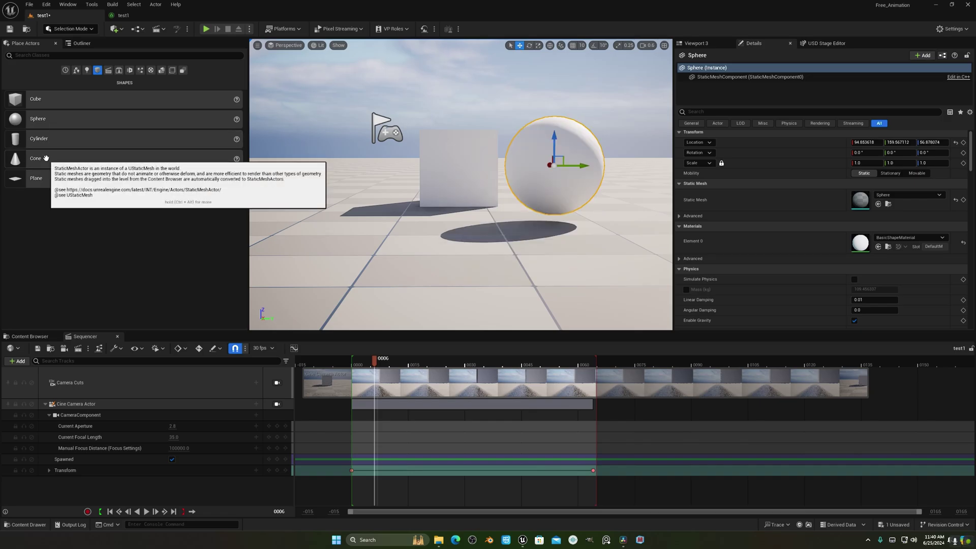
drag(36, 158, 360, 277)
drag(360, 244, 401, 149)
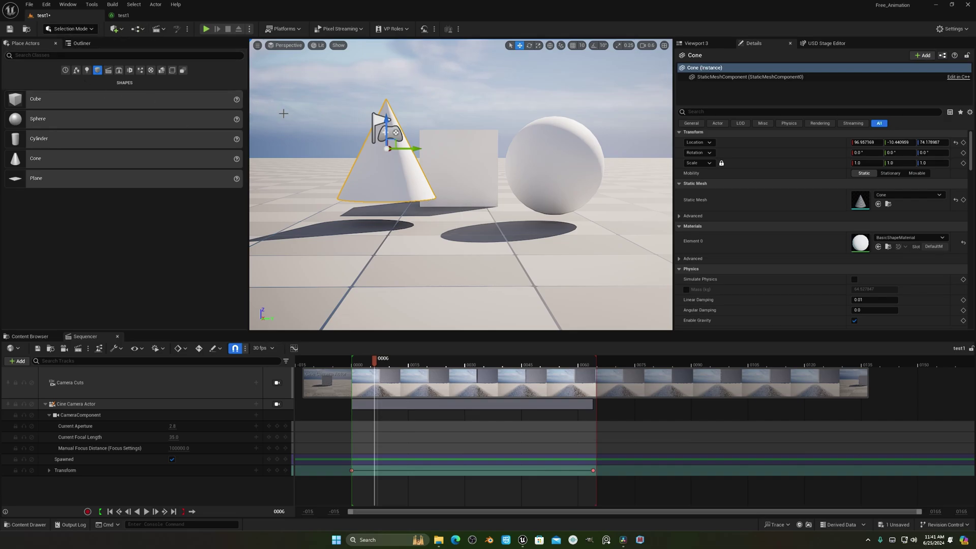
Select the Cone and Sphere actors and add them to the cube Collection in the test1 graph
click(80, 44)
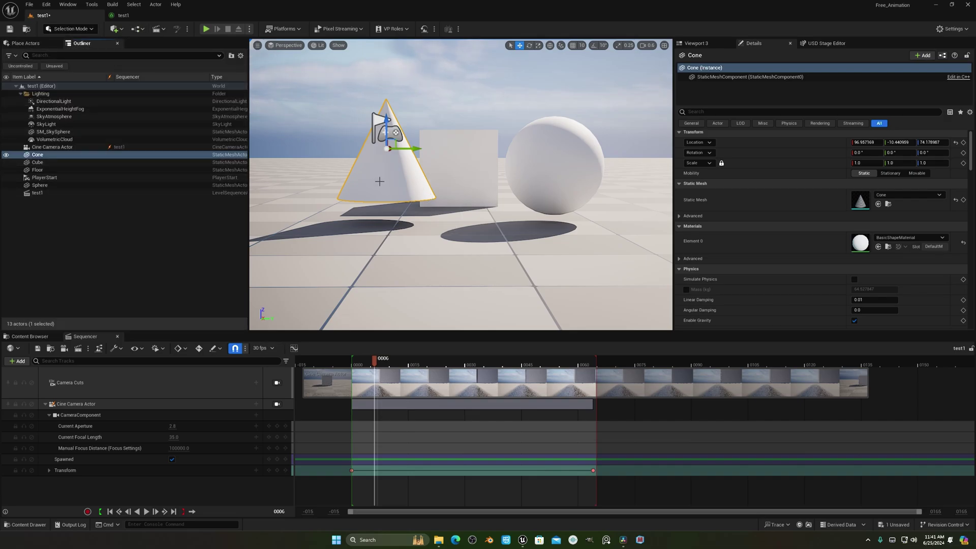
ctrl+click(579, 165)
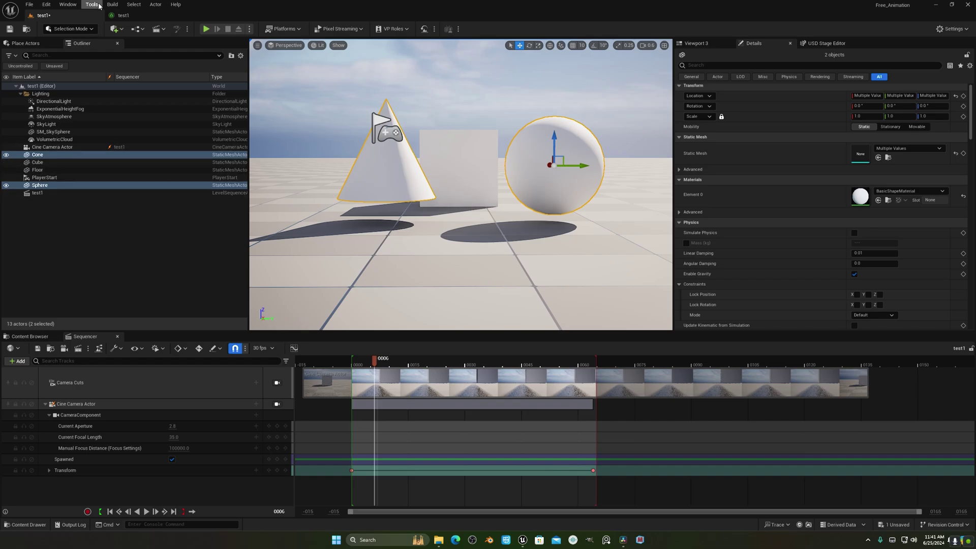
click(123, 15)
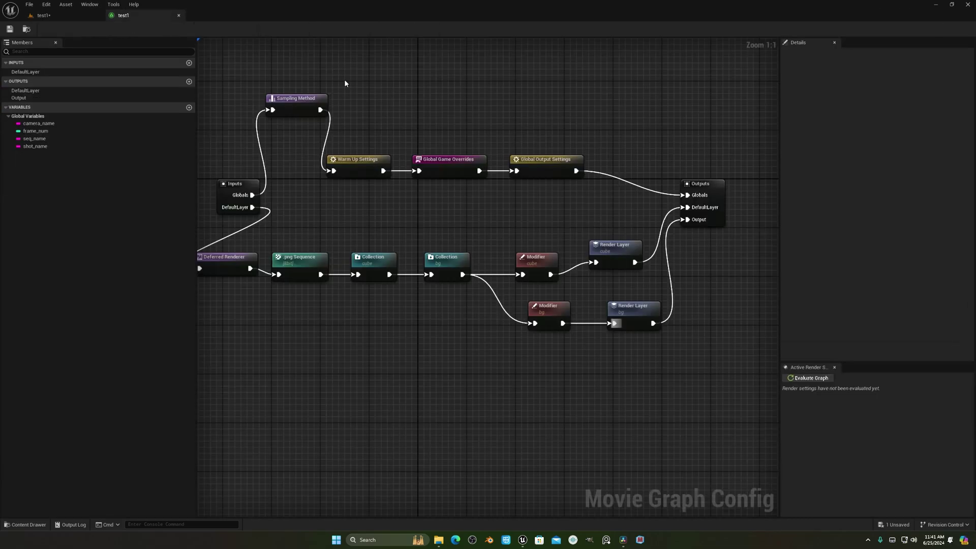
click(371, 256)
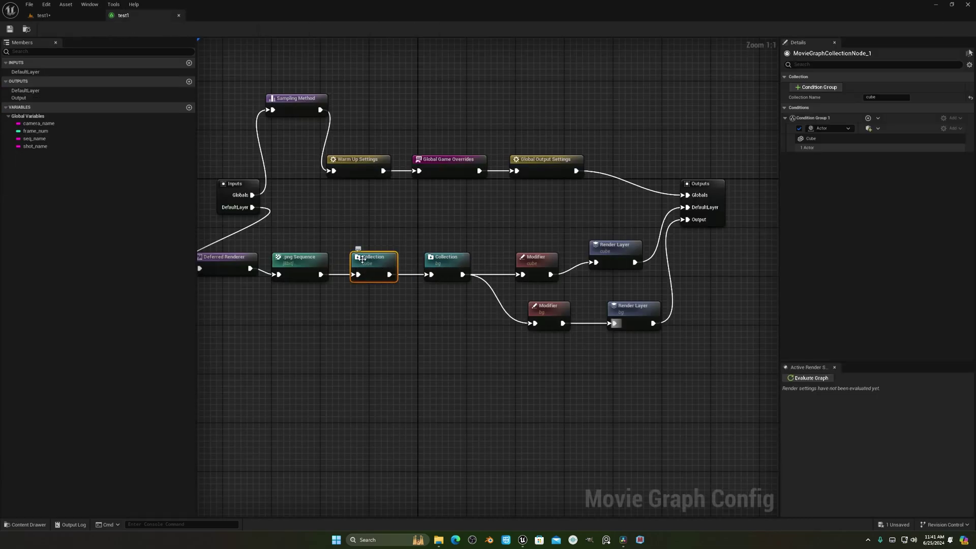
click(869, 129)
click(868, 148)
click(820, 156)
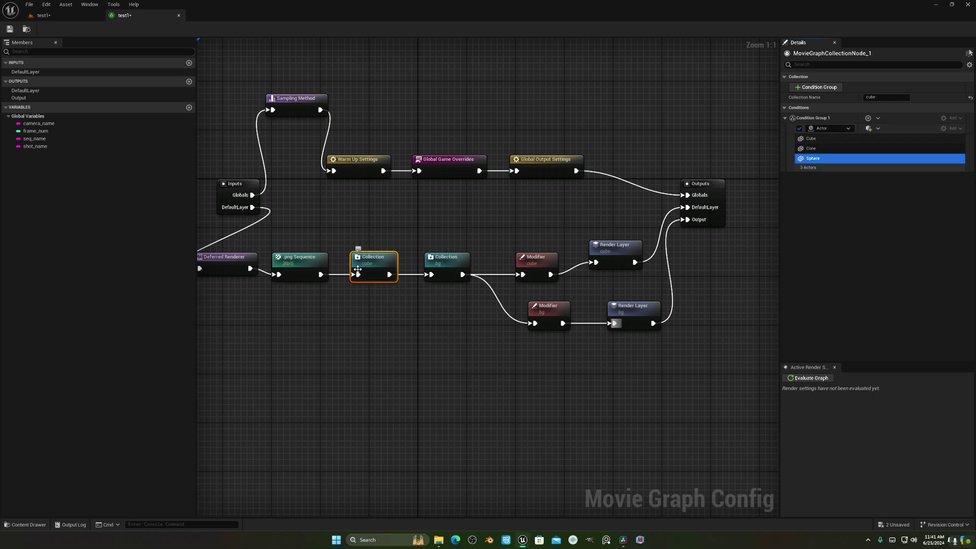
Return to the level and start another local render of the test1 job from the Movie Render Queue
click(41, 15)
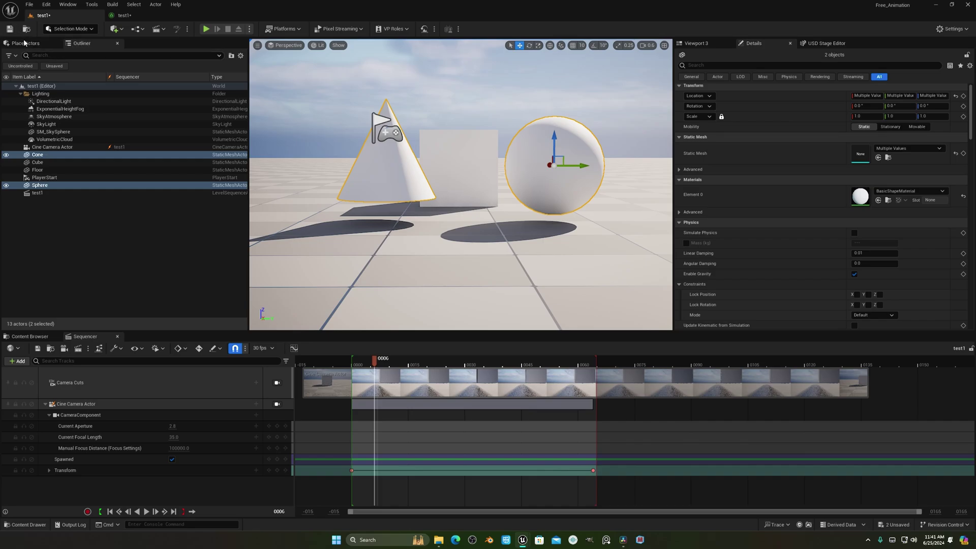
click(86, 349)
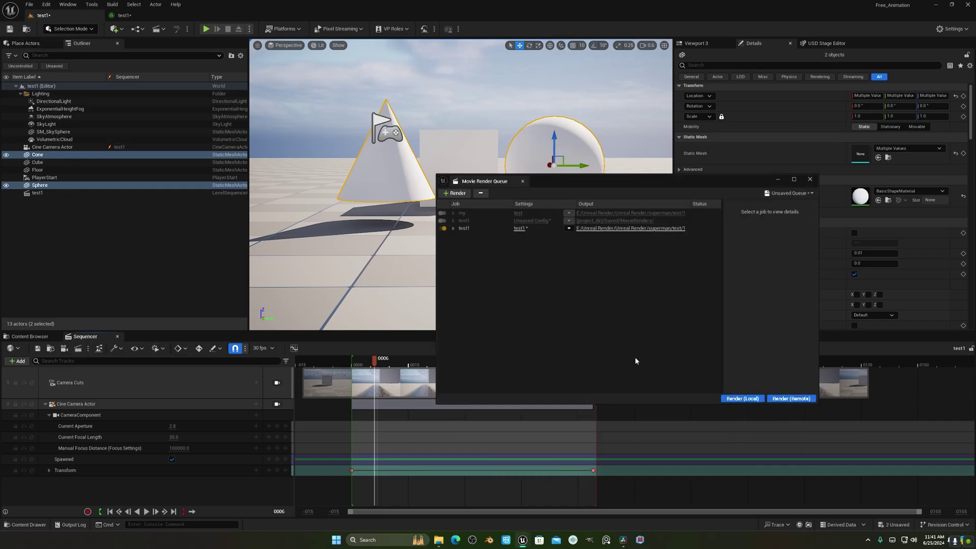
click(742, 399)
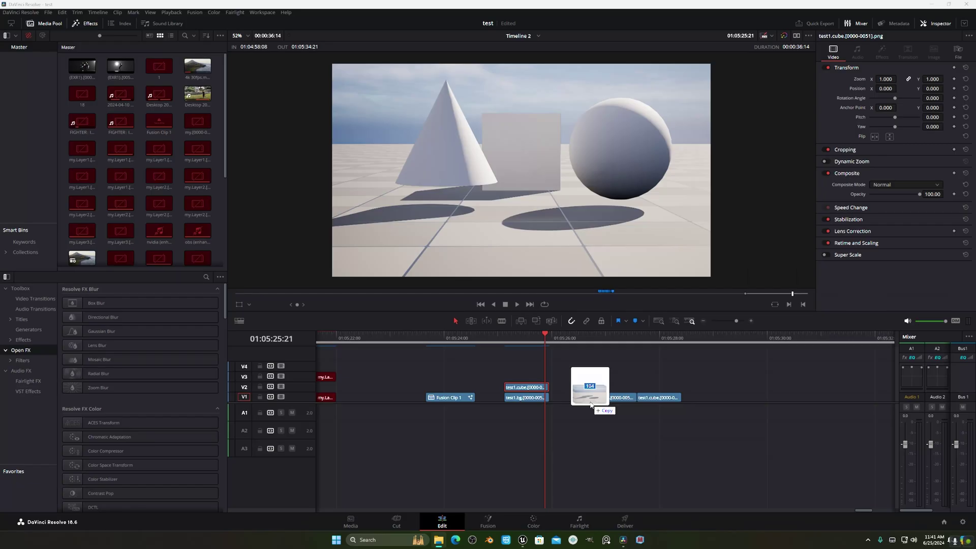
In DaVinci Resolve, stack the newly rendered test1.cube clip on V2 above its test1.bg clip and scrub through the composite
drag(591, 405, 621, 392)
click(596, 339)
click(609, 338)
drag(611, 335, 609, 339)
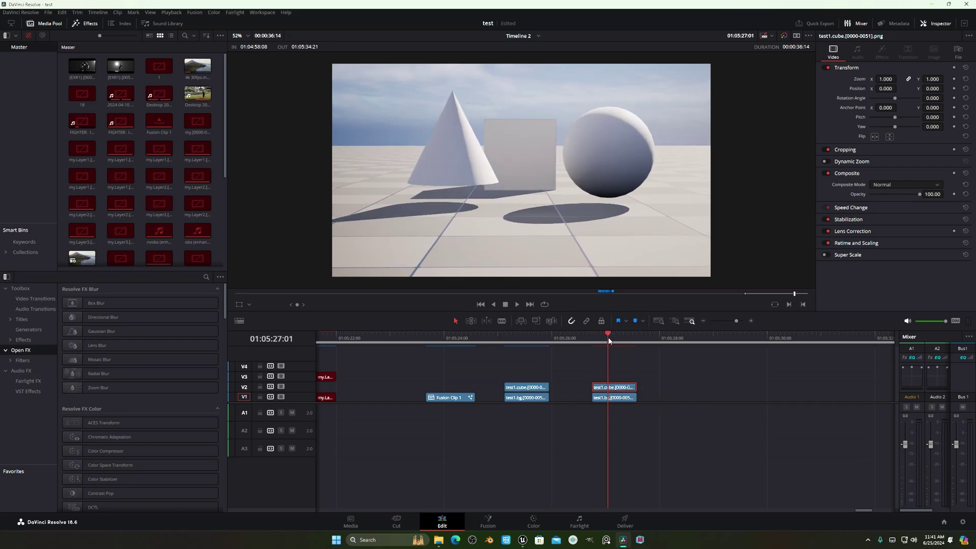